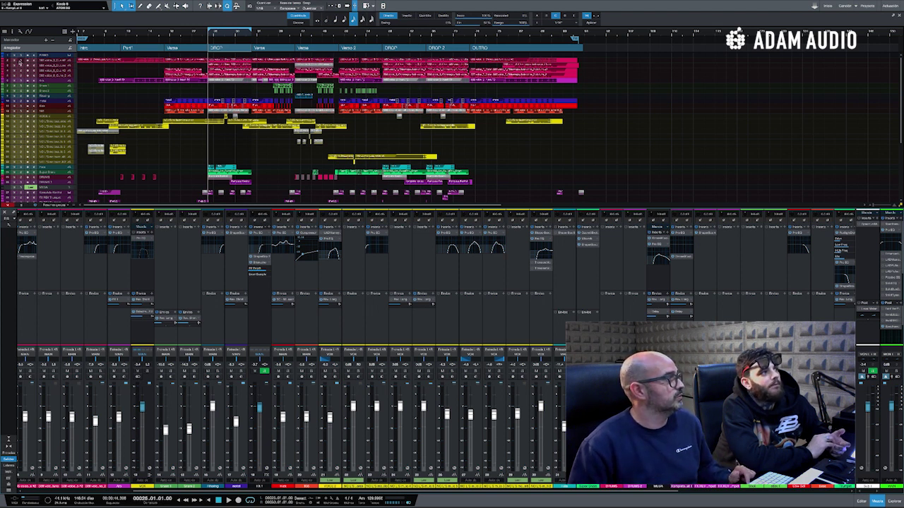
Solo the four pink 808 voice tracks, increase the track height in the arrangement and hide the mixer
{"action": "left_click", "coordinate": [20, 61]}
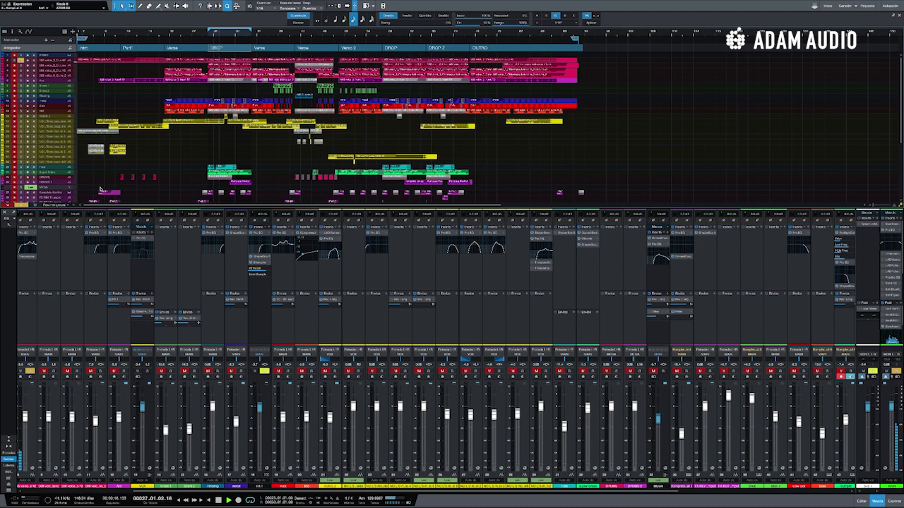
{"action": "key", "text": "shift+e"}
{"action": "key", "text": "shift+e"}
{"action": "scroll", "coordinate": [126, 174], "scroll_direction": "up", "scroll_amount": 5}
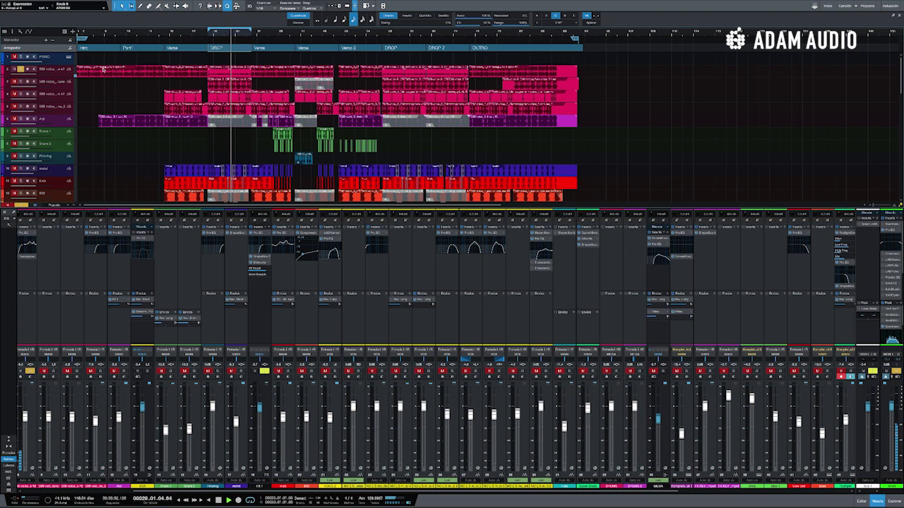
{"action": "left_click", "coordinate": [20, 82]}
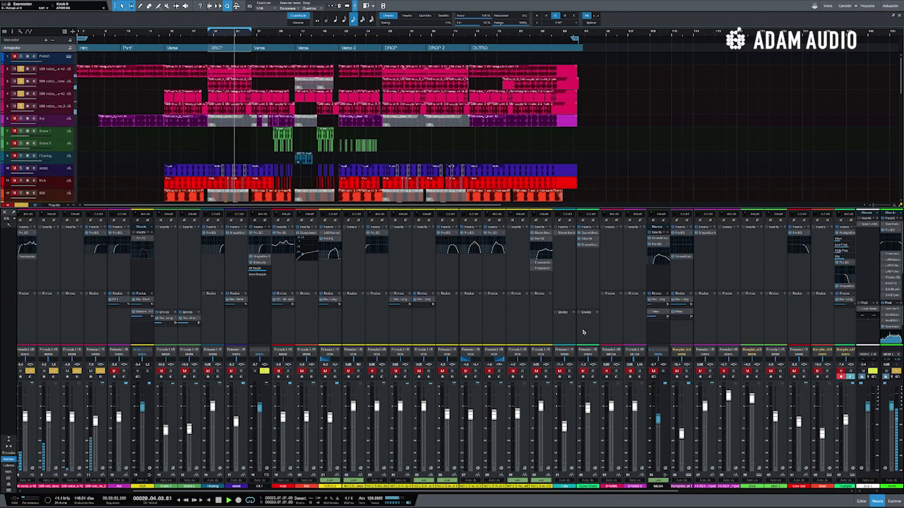
{"action": "key", "text": "F3"}
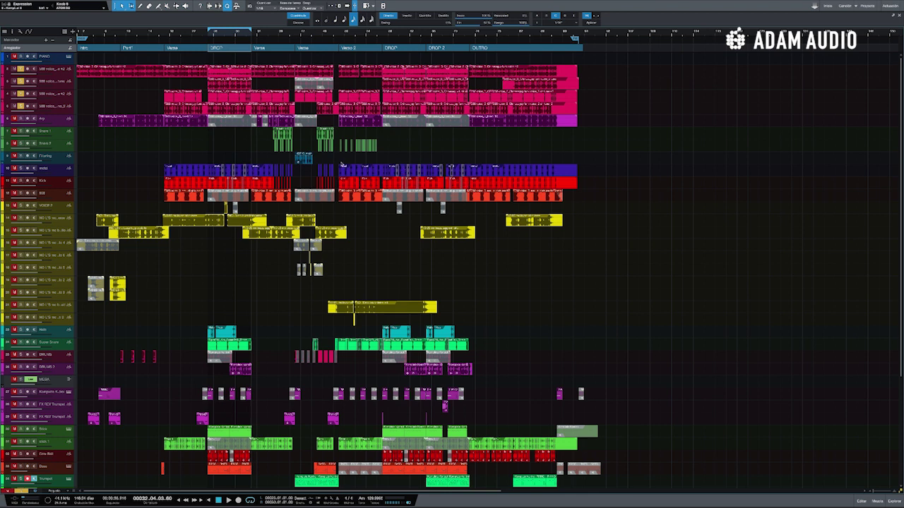
Leave only the Arp track soloed and set the loop range to its clip in the first Verse
{"action": "left_click", "coordinate": [14, 119]}
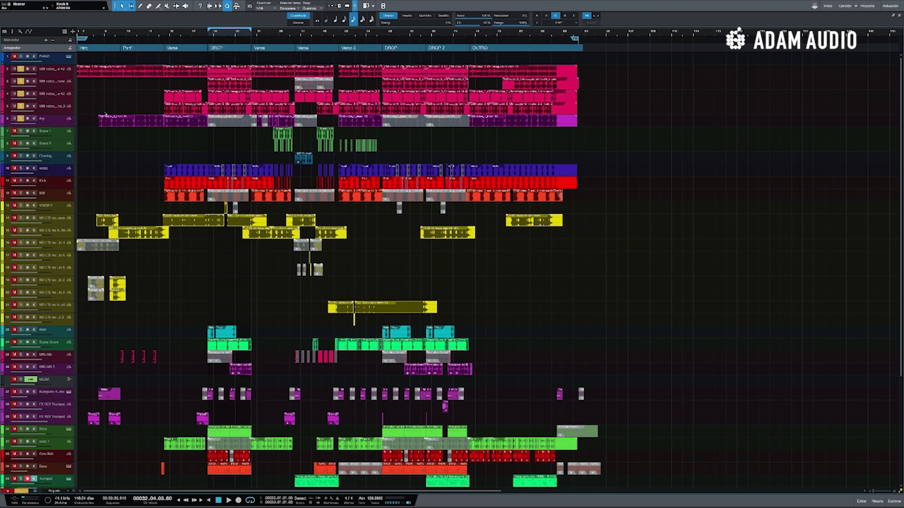
{"action": "left_click", "coordinate": [96, 33]}
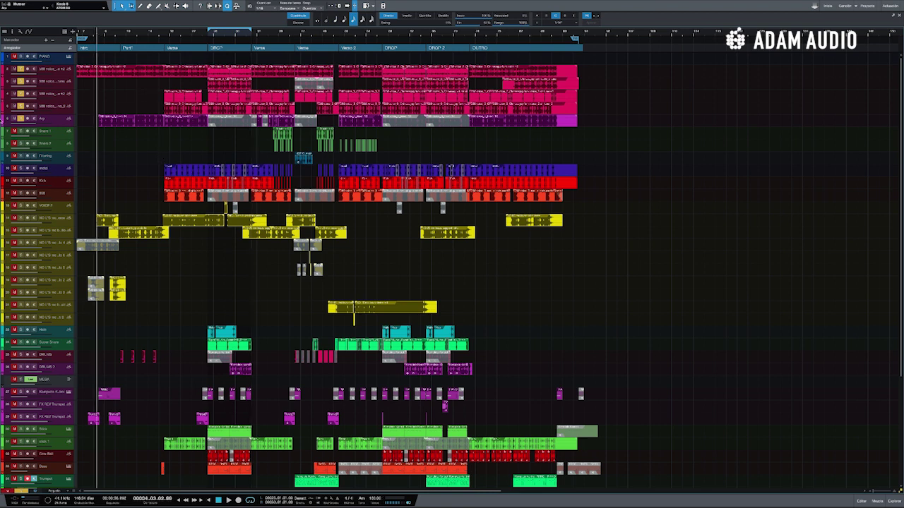
{"action": "left_click_drag", "start_coordinate": [21, 106], "coordinate": [21, 70]}
{"action": "left_click", "coordinate": [180, 125]}
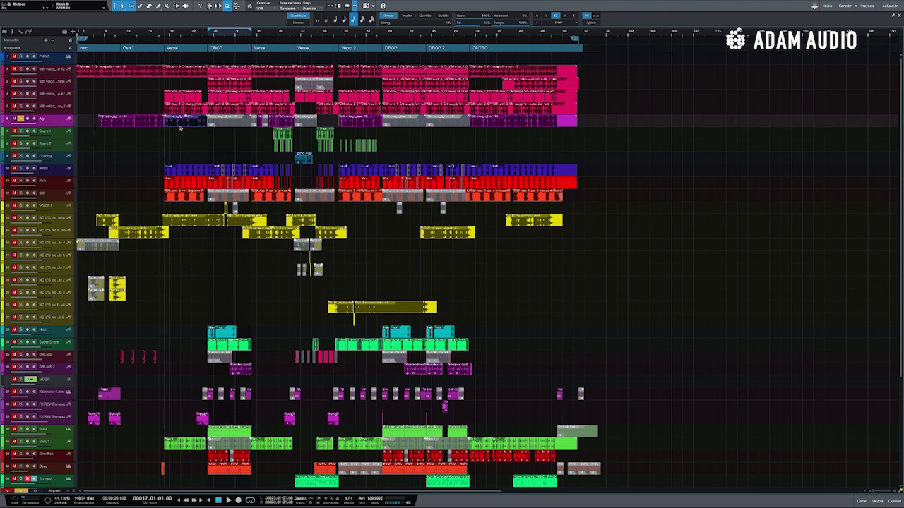
{"action": "key", "text": "p"}
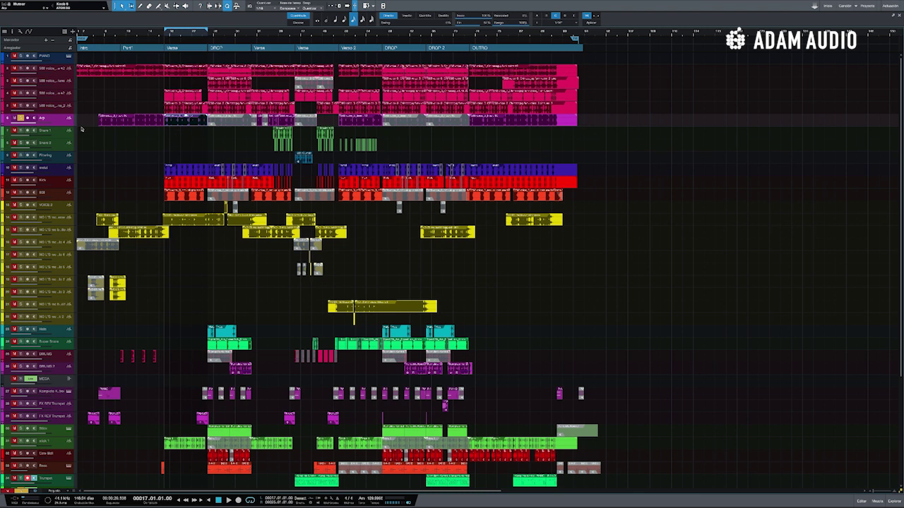
Show the mixer and audition the Arp's Verse loop with the FX 1 channel's fader pulled fully down
{"action": "left_click", "coordinate": [878, 500]}
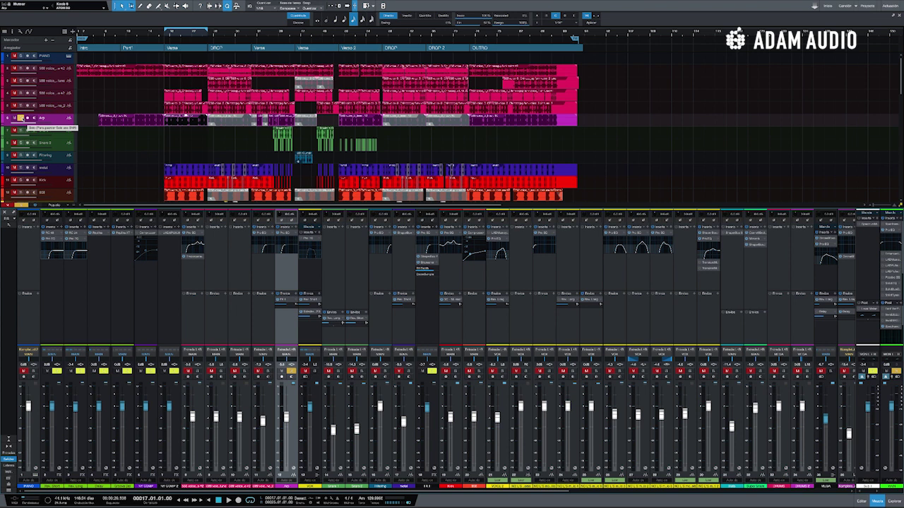
{"action": "key", "text": "space"}
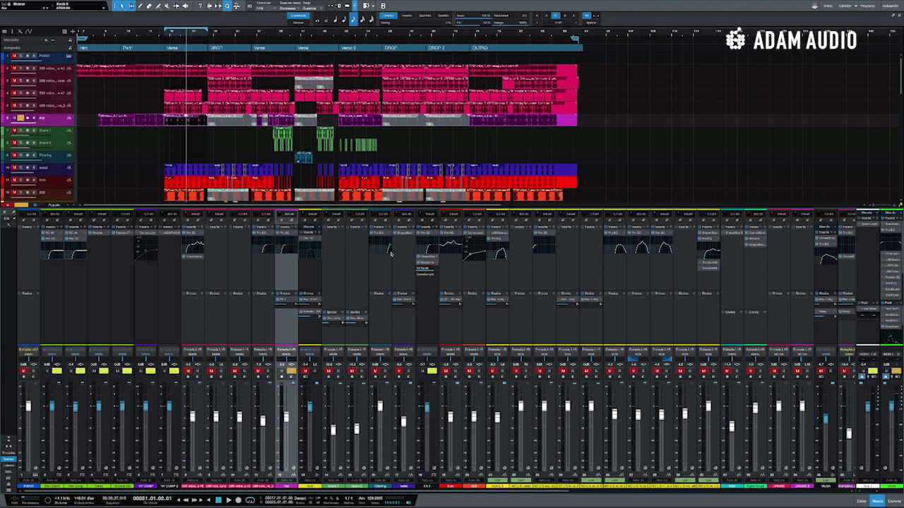
{"action": "left_click", "coordinate": [432, 326]}
{"action": "key", "text": "space"}
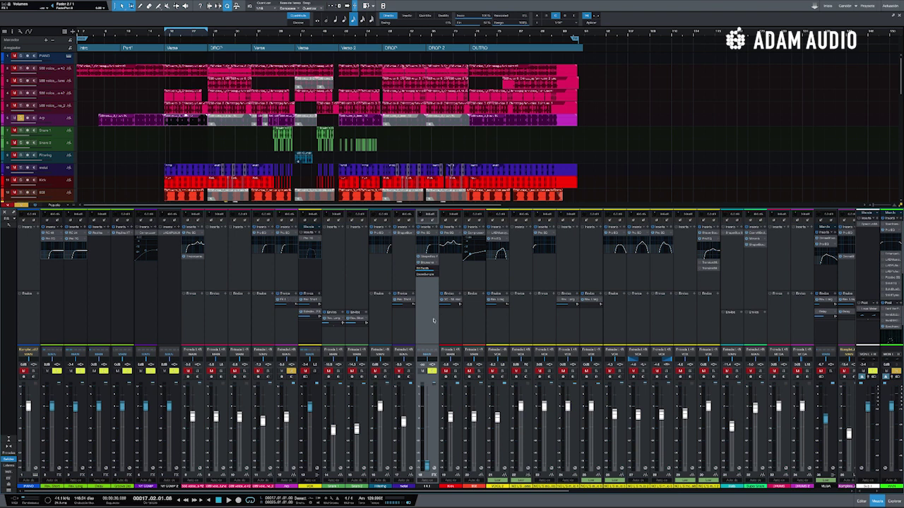
Inspect the ShaperBox 2 and Bitcrusher inserts on the FX 1 channel, closing each plug-in window
{"action": "scroll", "coordinate": [433, 321], "scroll_direction": "right", "scroll_amount": 1}
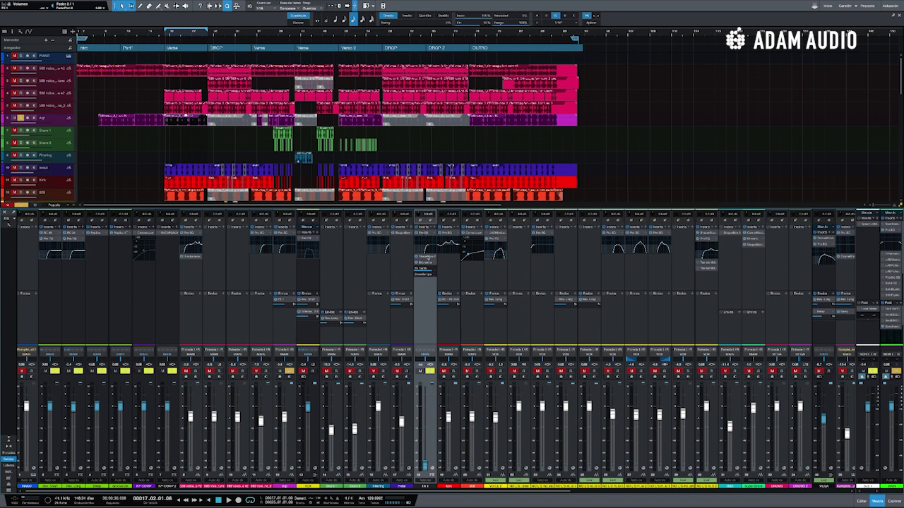
{"action": "left_click", "coordinate": [429, 257]}
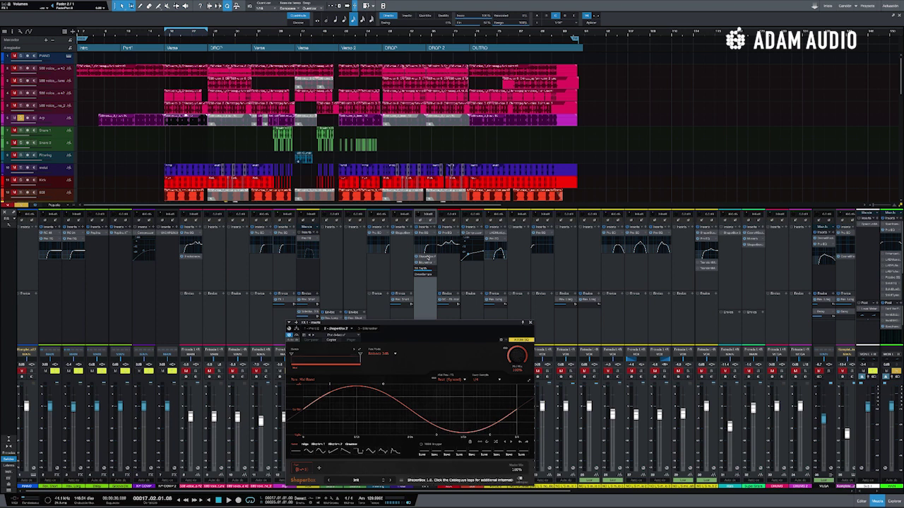
{"action": "left_click", "coordinate": [531, 323]}
{"action": "left_click", "coordinate": [422, 264]}
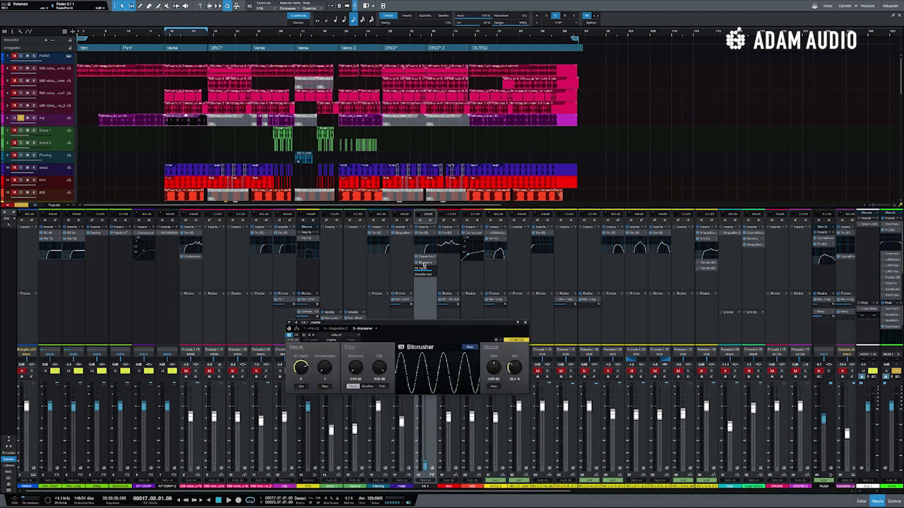
{"action": "left_click", "coordinate": [524, 323]}
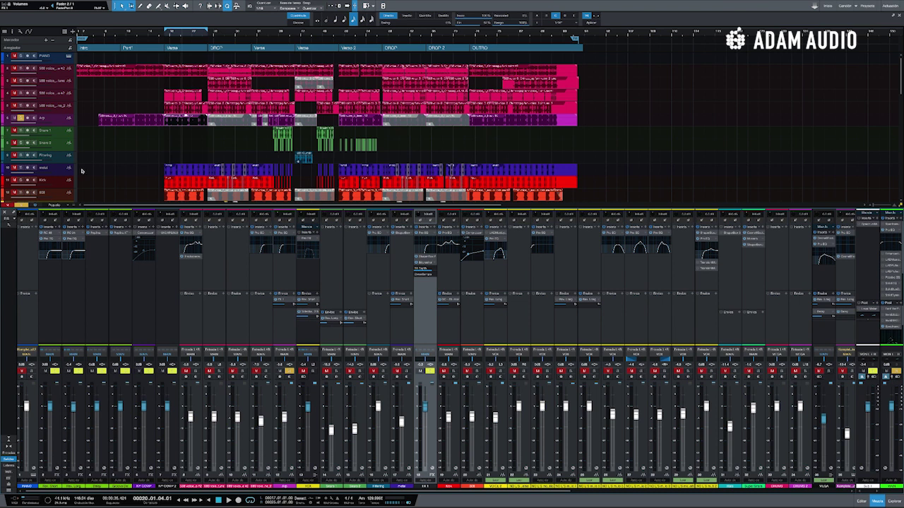
Clear the Arp solo, select the Kick track and play the looped Verse with all tracks sounding
{"action": "left_click", "coordinate": [21, 119]}
{"action": "scroll", "coordinate": [210, 169], "scroll_direction": "down", "scroll_amount": 1}
{"action": "scroll", "coordinate": [197, 143], "scroll_direction": "down", "scroll_amount": 2}
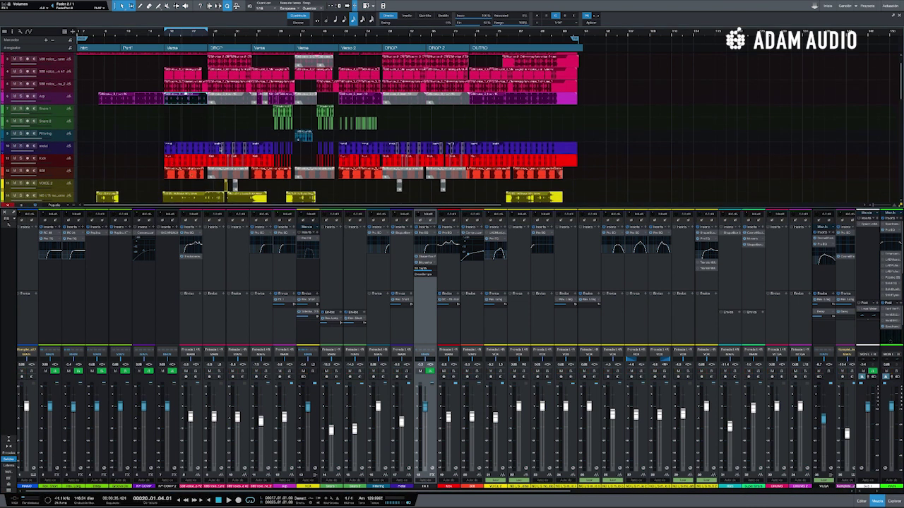
{"action": "scroll", "coordinate": [221, 150], "scroll_direction": "right", "scroll_amount": 1}
{"action": "scroll", "coordinate": [73, 171], "scroll_direction": "down", "scroll_amount": 1}
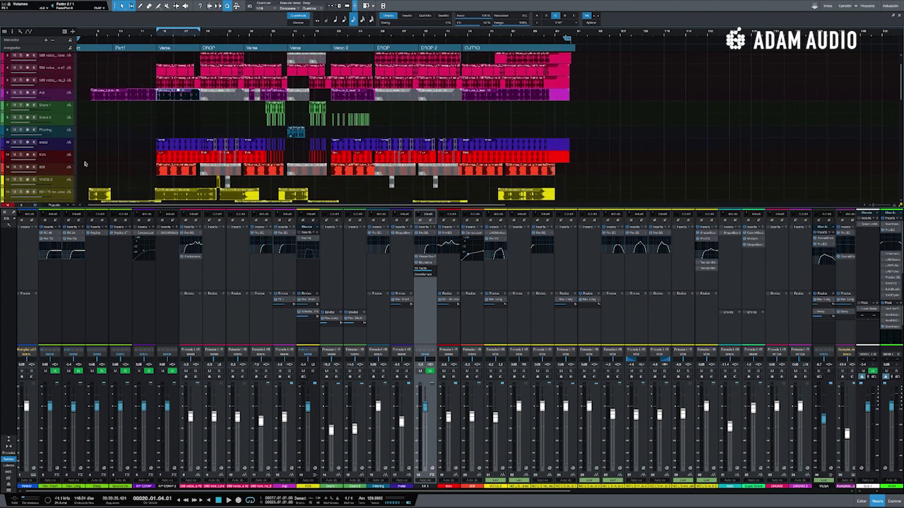
{"action": "left_click", "coordinate": [60, 157]}
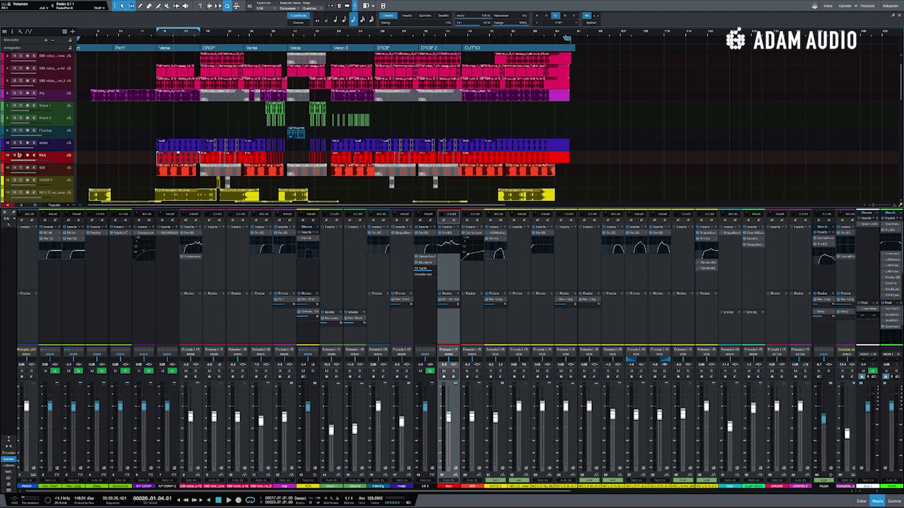
{"action": "key", "text": "space"}
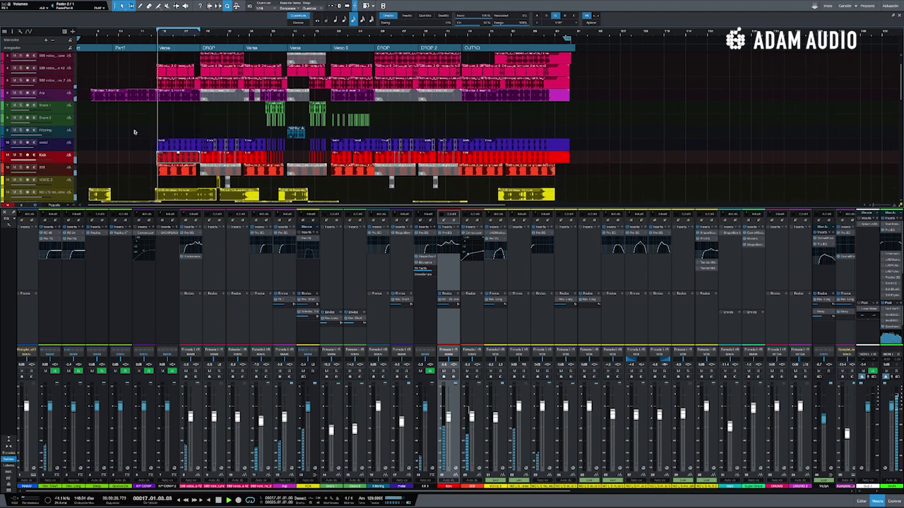
Audition the Kick and 808 tracks soloed together, and clear both solos
{"action": "key", "text": "s"}
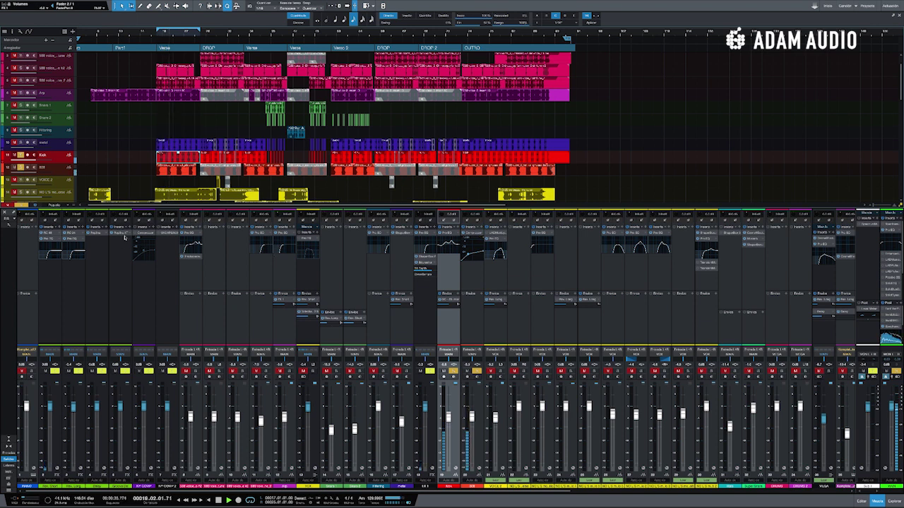
{"action": "left_click", "coordinate": [21, 167]}
{"action": "left_click", "coordinate": [20, 155]}
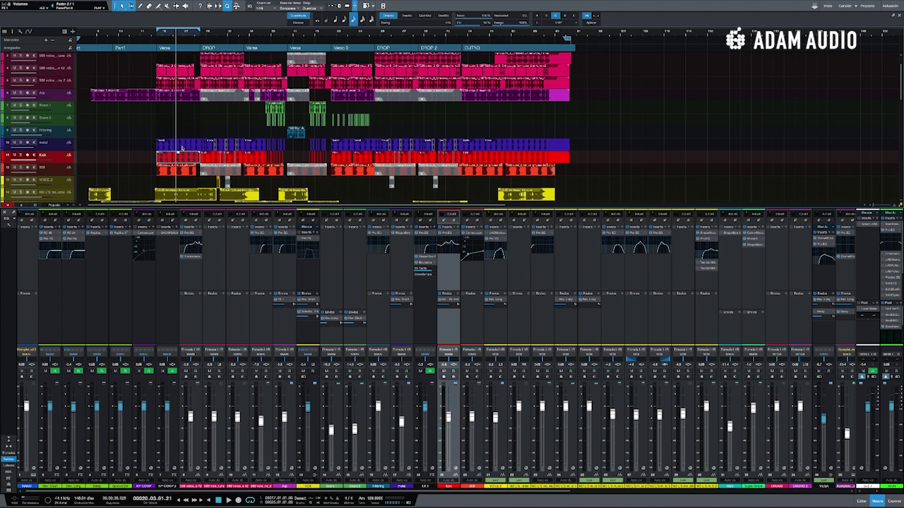
Play the Verse loop with the metal track soloed, and add the Kick, 808, Arp and four 808 voice tracks to the solo
{"action": "left_click", "coordinate": [20, 142]}
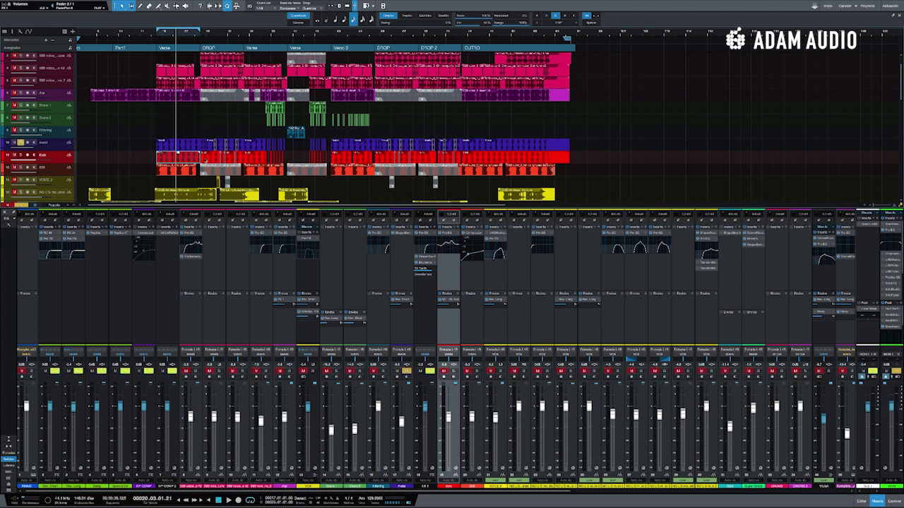
{"action": "key", "text": "space"}
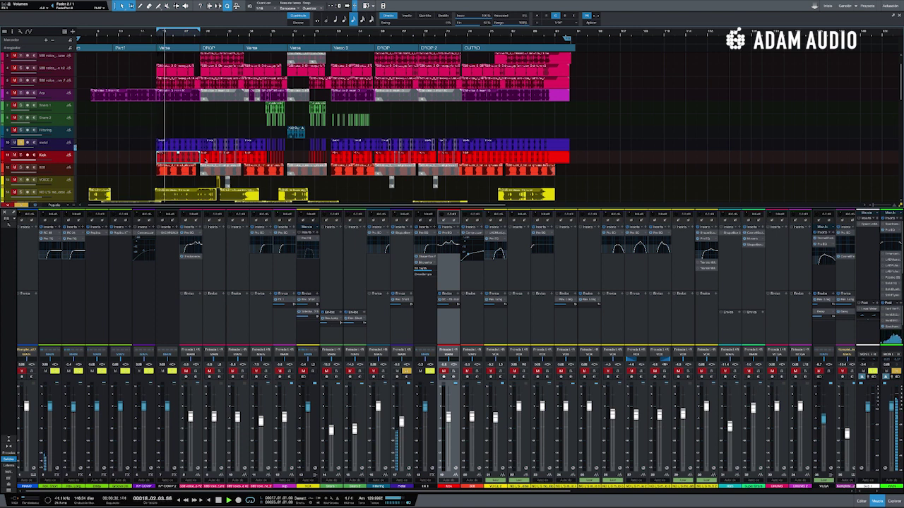
{"action": "scroll", "coordinate": [322, 295], "scroll_direction": "right", "scroll_amount": 1}
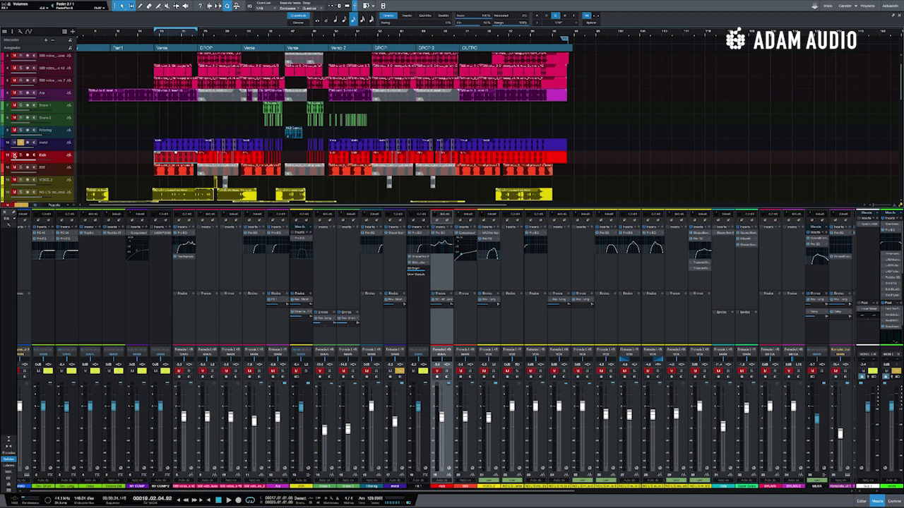
{"action": "scroll", "coordinate": [176, 151], "scroll_direction": "up", "scroll_amount": 2}
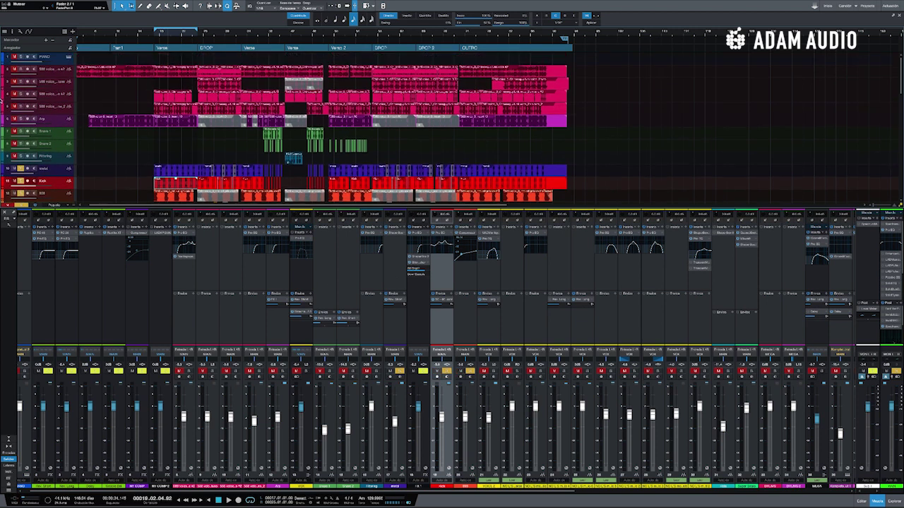
{"action": "left_click_drag", "start_coordinate": [14, 72], "coordinate": [14, 131]}
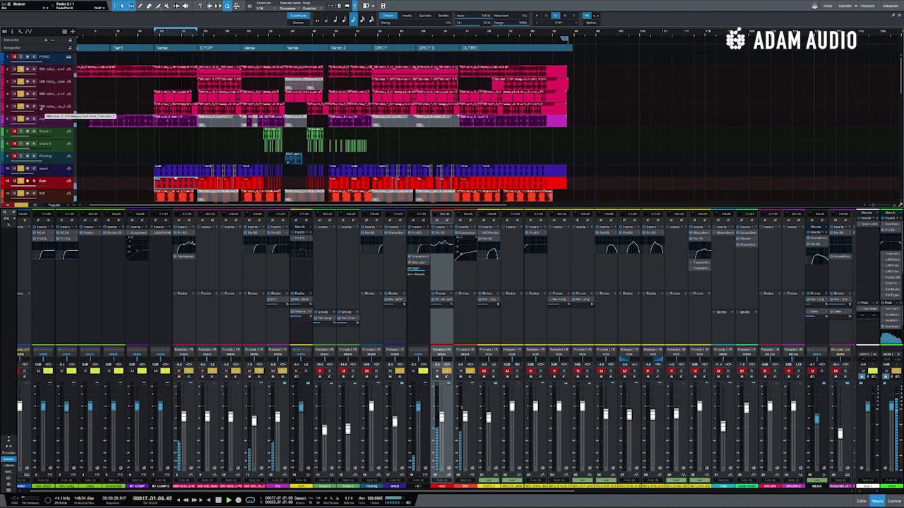
Clear the solos on the Kick and 808 tracks and on every other soloed track
{"action": "scroll", "coordinate": [40, 116], "scroll_direction": "down", "scroll_amount": 2}
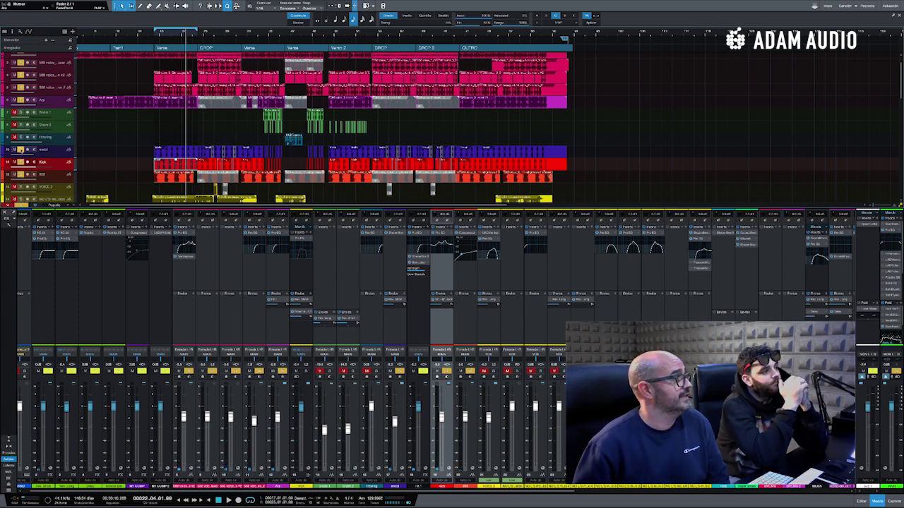
{"action": "left_click", "coordinate": [22, 163]}
{"action": "left_click", "coordinate": [22, 174]}
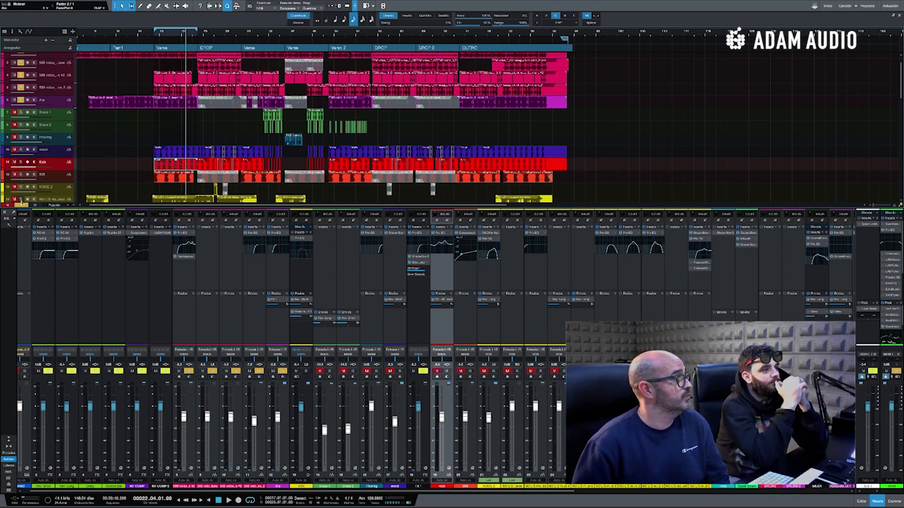
{"action": "left_click", "coordinate": [21, 204]}
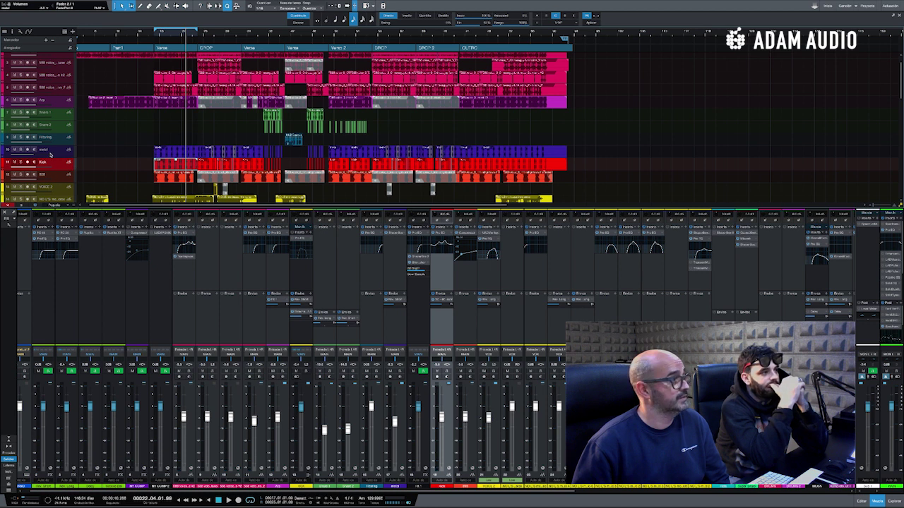
Open the ShaperBox insert on the metal channel and reposition its window clear of the arrangement to examine the pan curve
{"action": "scroll", "coordinate": [435, 372], "scroll_direction": "right", "scroll_amount": 1}
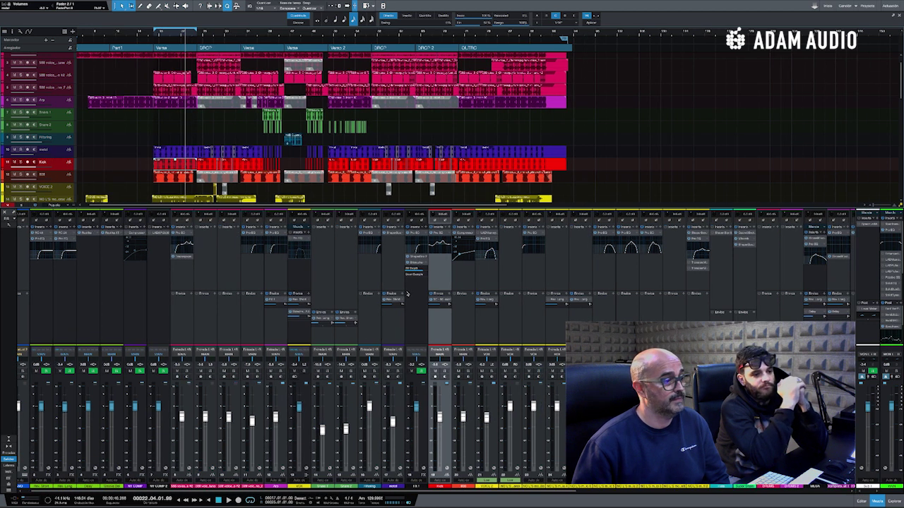
{"action": "left_click", "coordinate": [391, 234]}
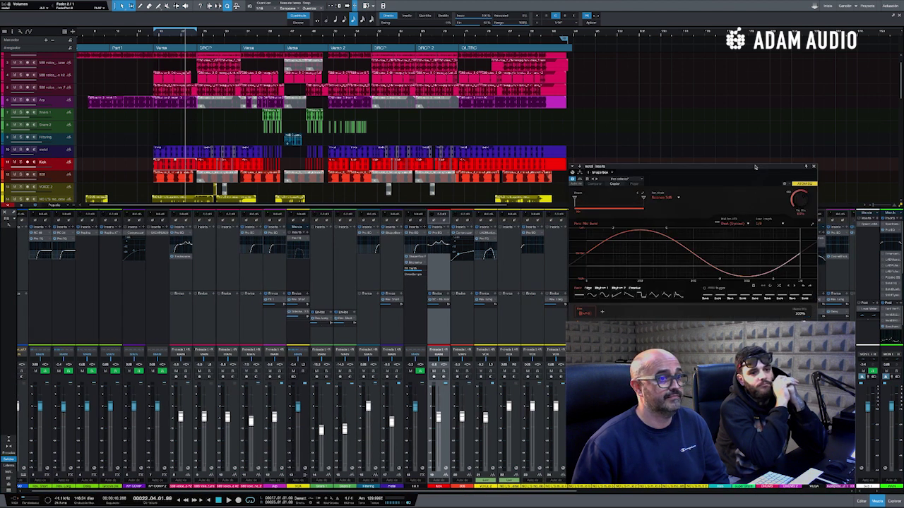
{"action": "left_click_drag", "start_coordinate": [755, 167], "coordinate": [667, 167]}
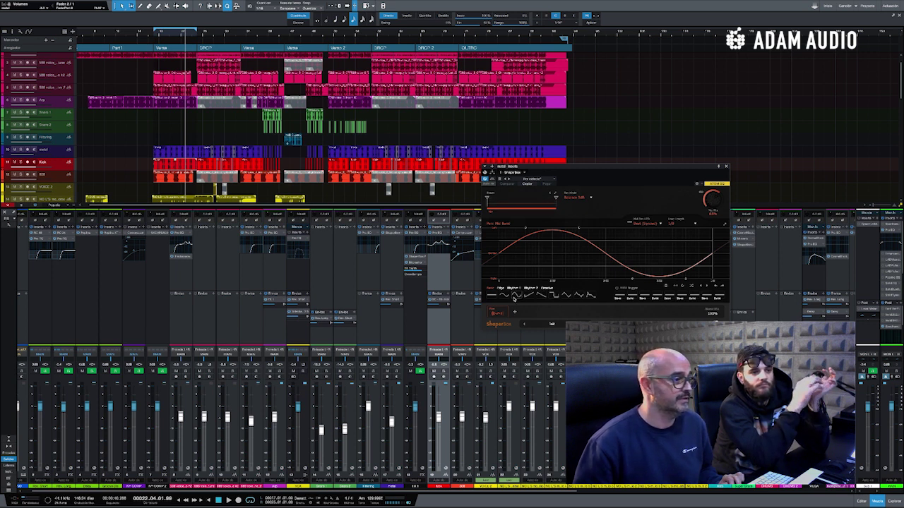
{"action": "left_click_drag", "start_coordinate": [529, 168], "coordinate": [604, 157]}
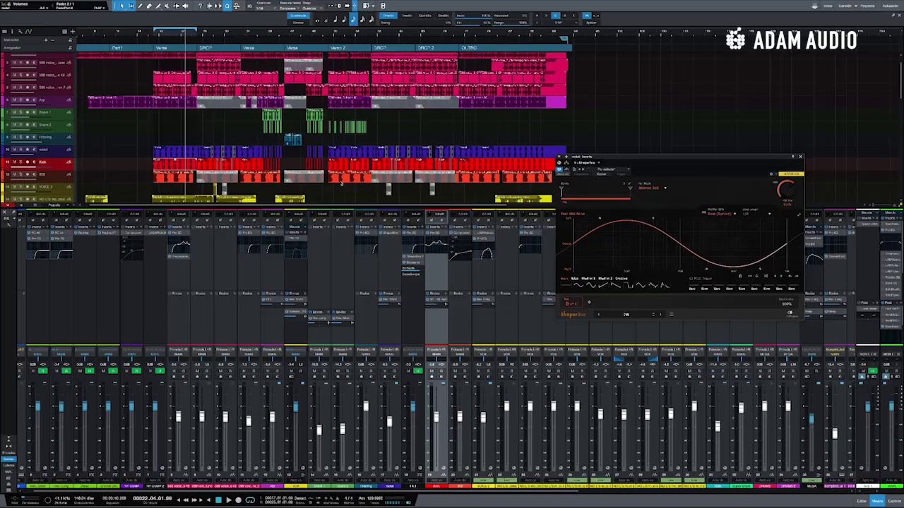
{"action": "scroll", "coordinate": [341, 182], "scroll_direction": "right", "scroll_amount": 3}
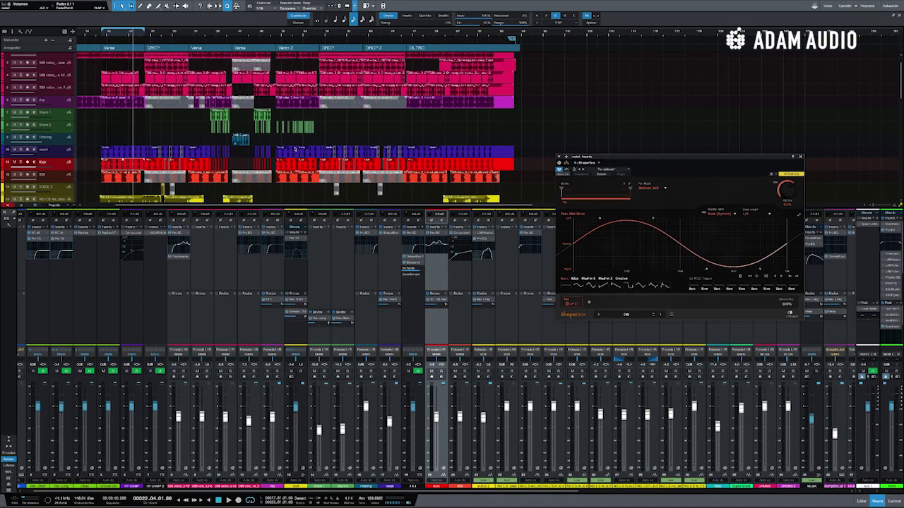
{"action": "scroll", "coordinate": [241, 135], "scroll_direction": "up", "scroll_amount": 1}
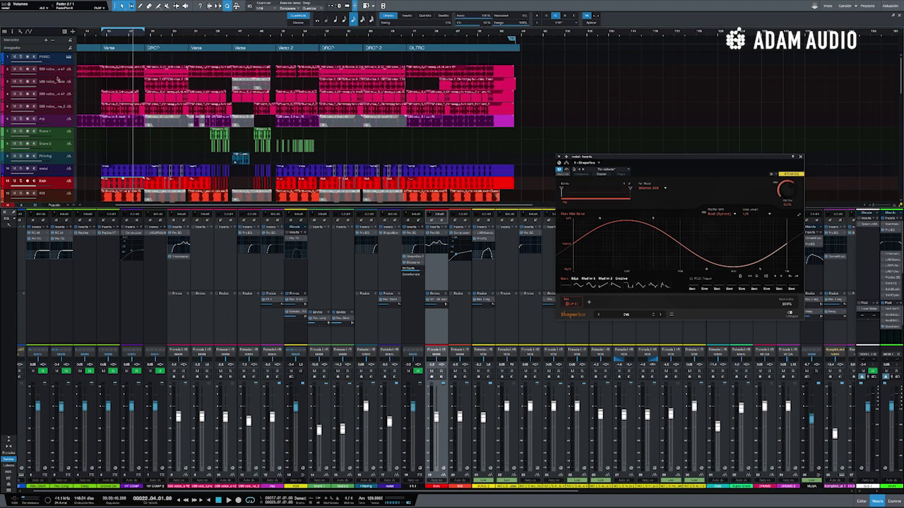
Increase the height of the first 808 voice track in the arrangement
{"action": "left_click_drag", "start_coordinate": [58, 76], "coordinate": [65, 111]}
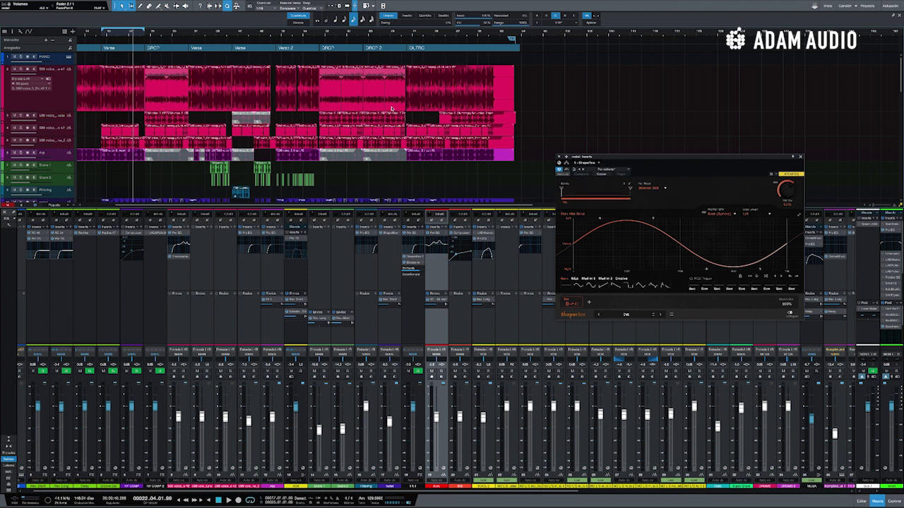
{"action": "scroll", "coordinate": [296, 127], "scroll_direction": "down", "scroll_amount": 2}
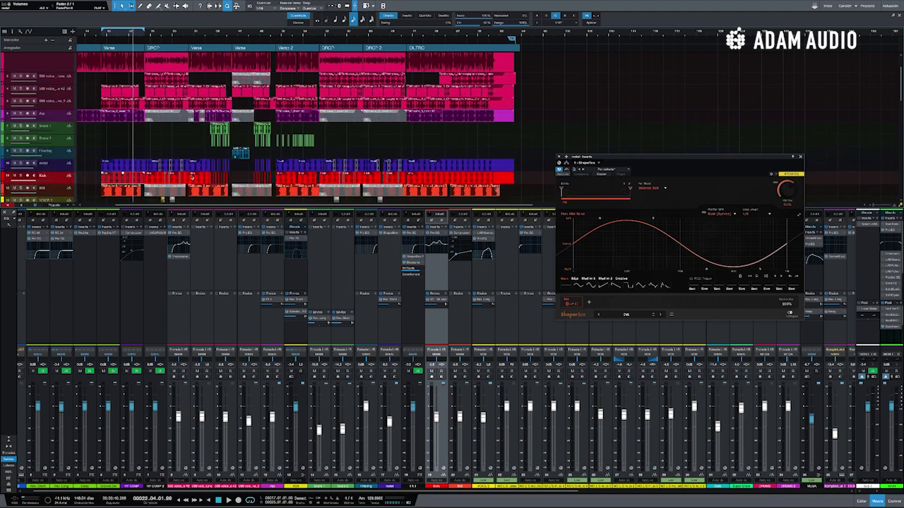
Select the first DROP section in the arranger and set the playback loop to its range
{"action": "left_click_drag", "start_coordinate": [229, 33], "coordinate": [233, 43]}
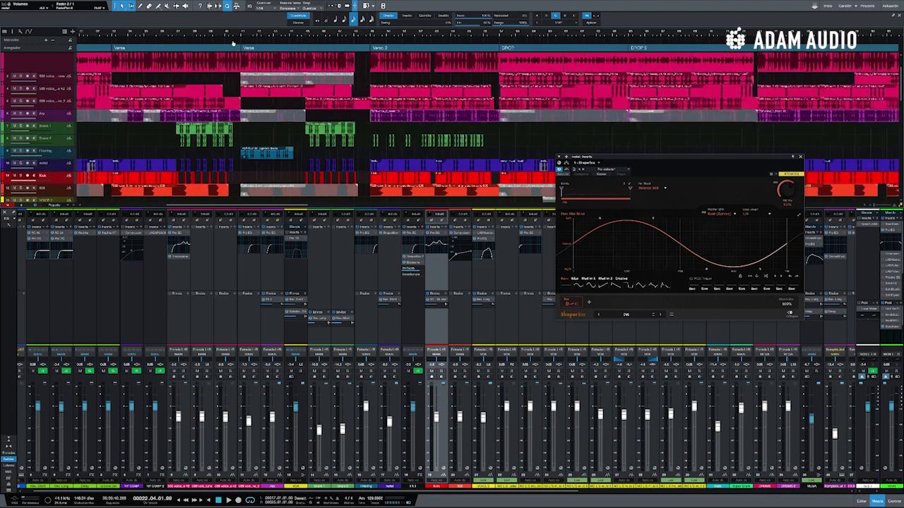
{"action": "scroll", "coordinate": [248, 116], "scroll_direction": "left", "scroll_amount": 3}
{"action": "scroll", "coordinate": [143, 126], "scroll_direction": "left", "scroll_amount": 2}
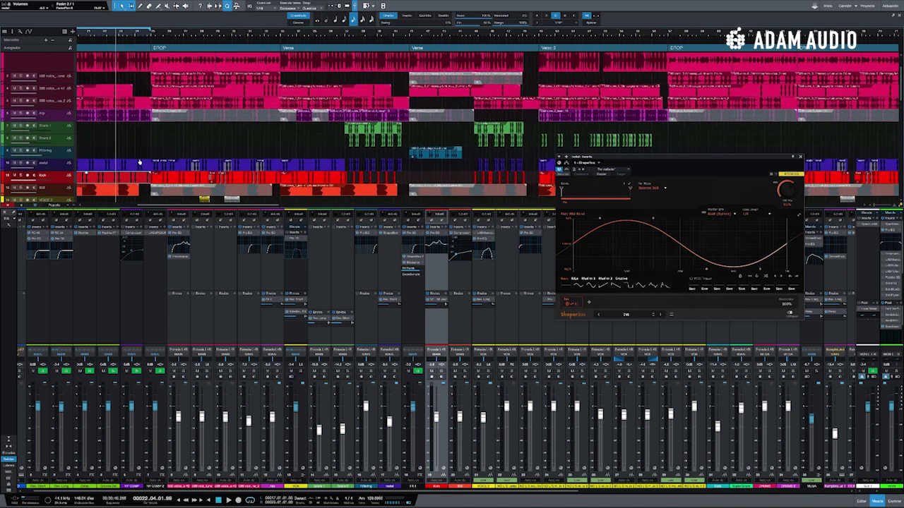
{"action": "scroll", "coordinate": [163, 153], "scroll_direction": "down", "scroll_amount": 3}
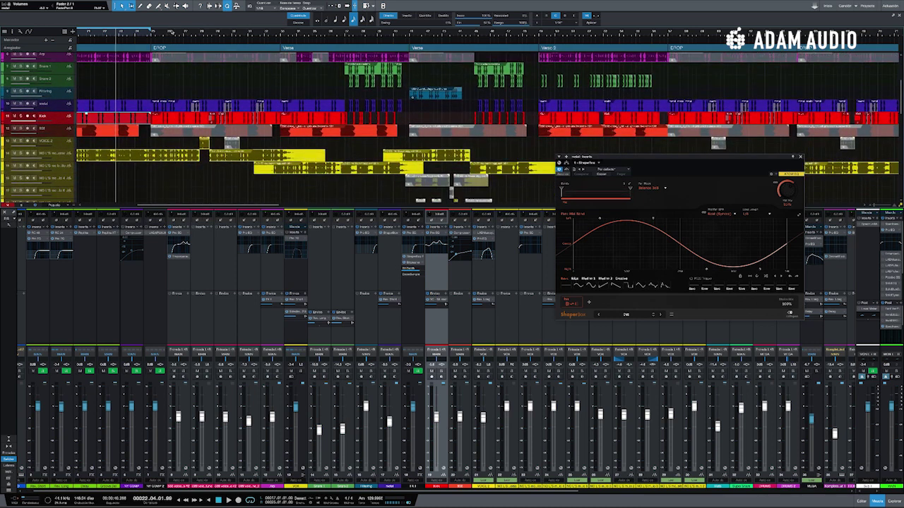
{"action": "left_click_drag", "start_coordinate": [172, 34], "coordinate": [172, 31]}
{"action": "left_click", "coordinate": [179, 49]}
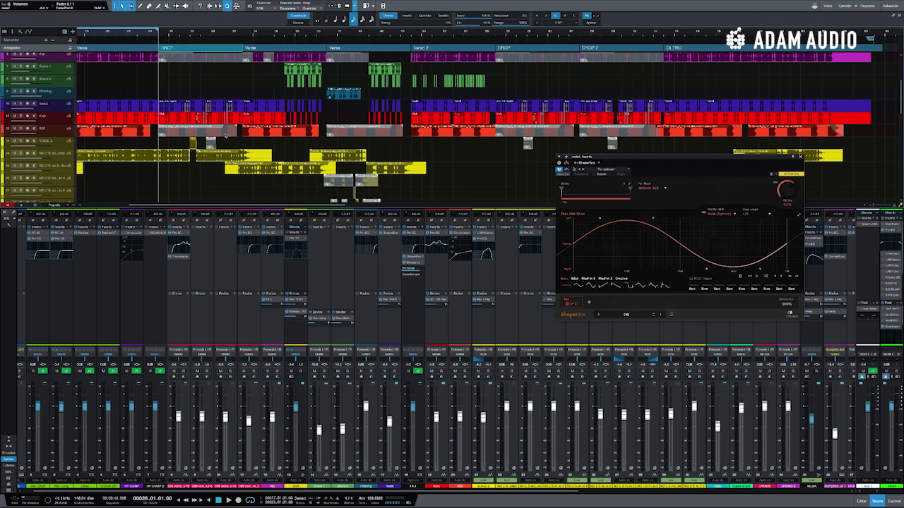
{"action": "scroll", "coordinate": [248, 146], "scroll_direction": "down", "scroll_amount": 3}
{"action": "scroll", "coordinate": [248, 145], "scroll_direction": "up", "scroll_amount": 2}
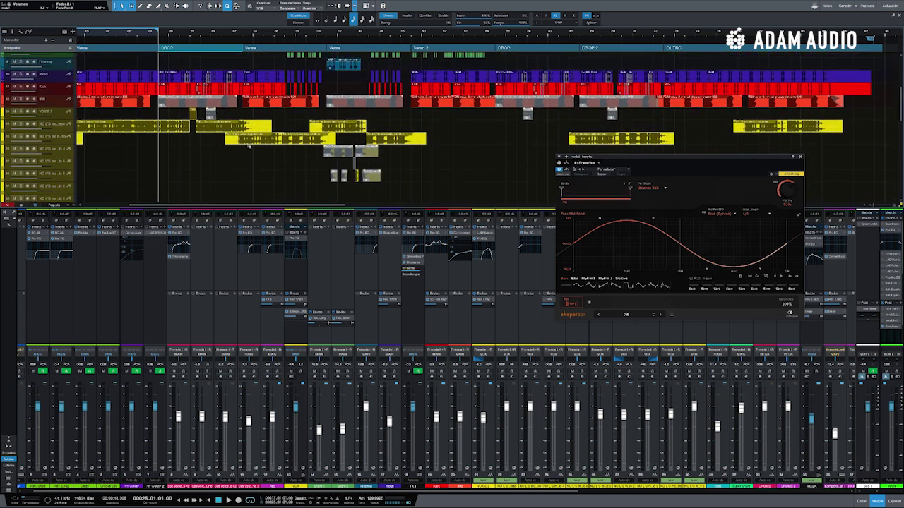
{"action": "key", "text": "p"}
Select the Bass track and solo it
{"action": "scroll", "coordinate": [257, 154], "scroll_direction": "down", "scroll_amount": 10}
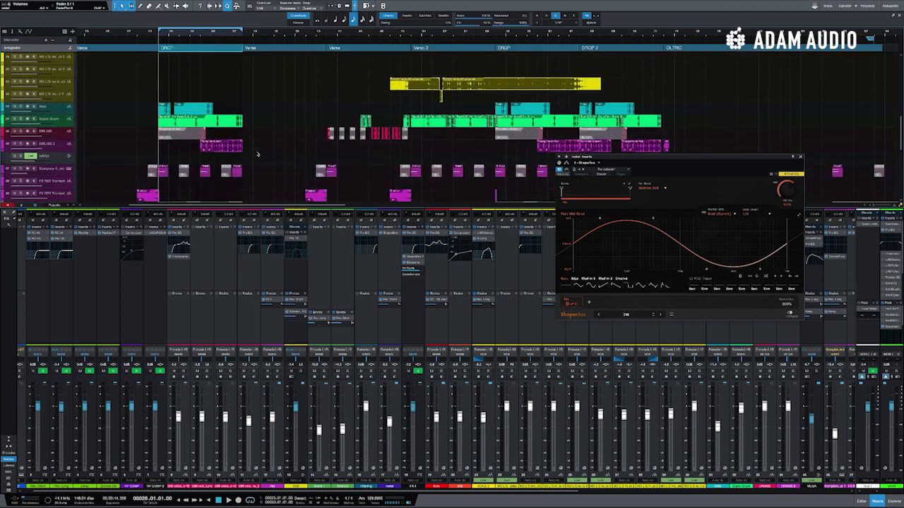
{"action": "scroll", "coordinate": [257, 154], "scroll_direction": "down", "scroll_amount": 2}
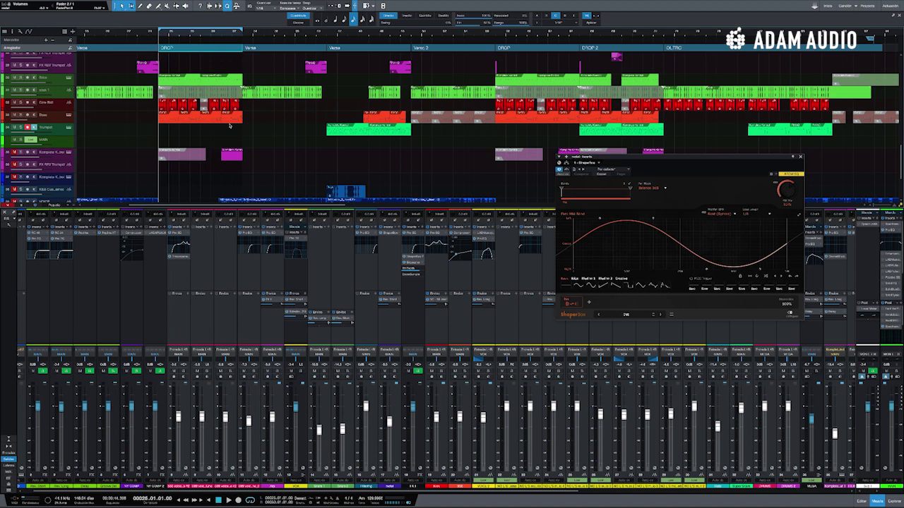
{"action": "scroll", "coordinate": [228, 126], "scroll_direction": "right", "scroll_amount": 1}
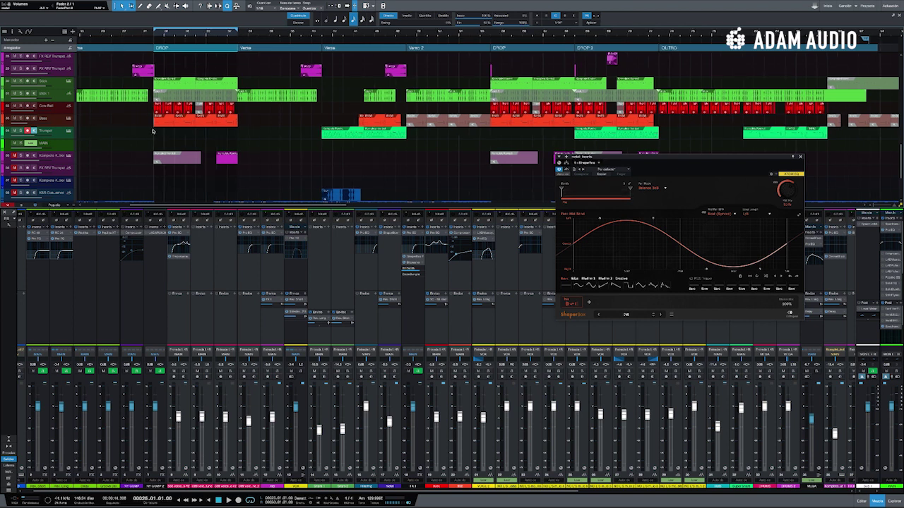
{"action": "scroll", "coordinate": [167, 128], "scroll_direction": "left", "scroll_amount": 1}
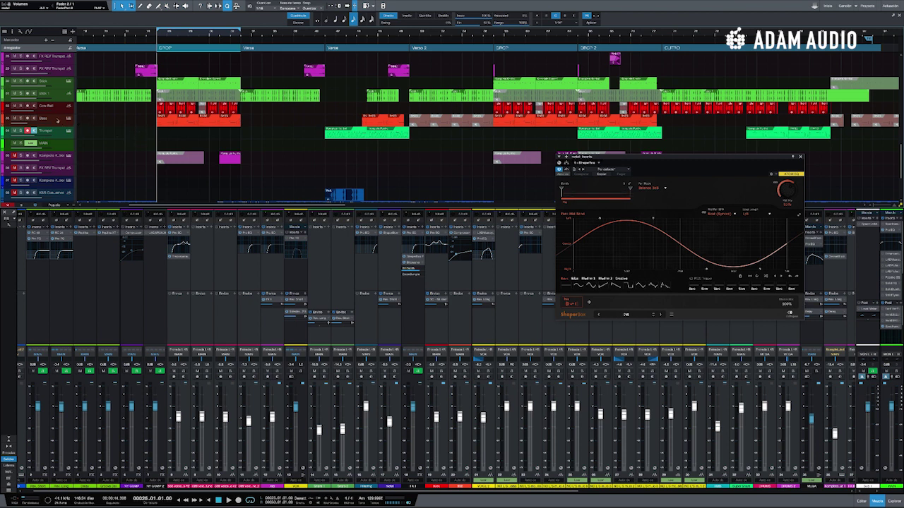
{"action": "left_click", "coordinate": [57, 119]}
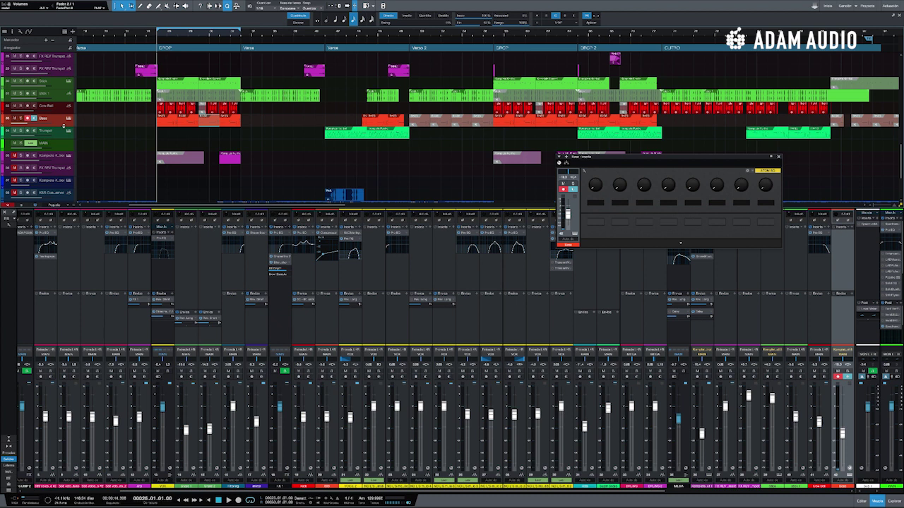
{"action": "mouse_move", "coordinate": [31, 126]}
{"action": "scroll", "coordinate": [544, 110], "scroll_direction": "left", "scroll_amount": 1}
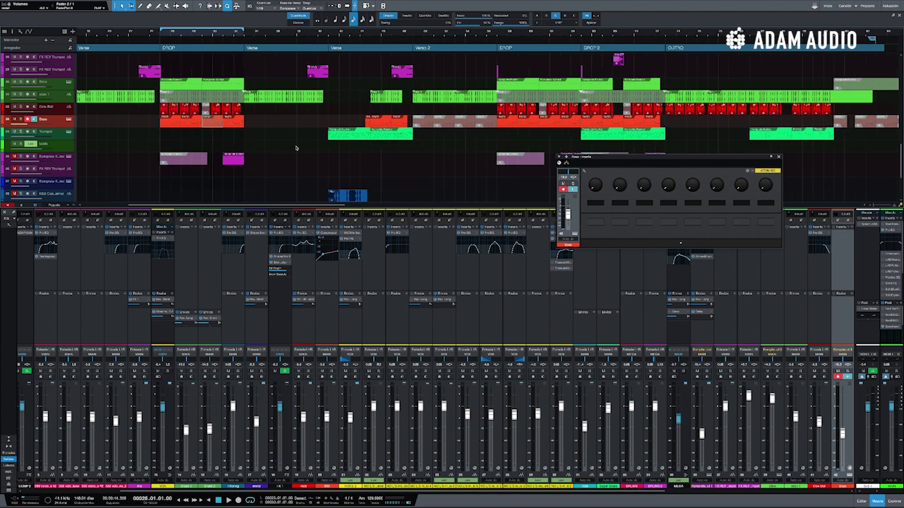
{"action": "left_click", "coordinate": [21, 119]}
Open the Bass clip of the first DROP in the note editor, inspect the track's Monark instrument, and close the plug-in windows
{"action": "double_click", "coordinate": [167, 125]}
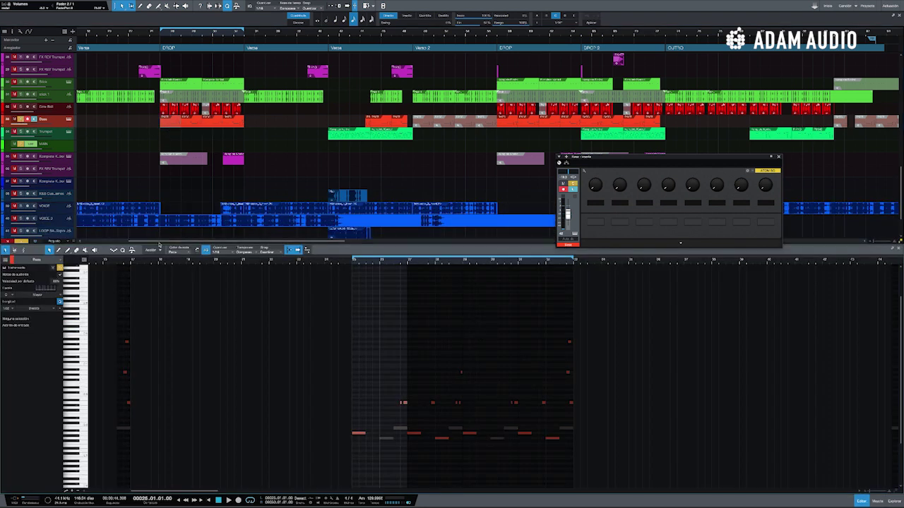
{"action": "left_click", "coordinate": [69, 120]}
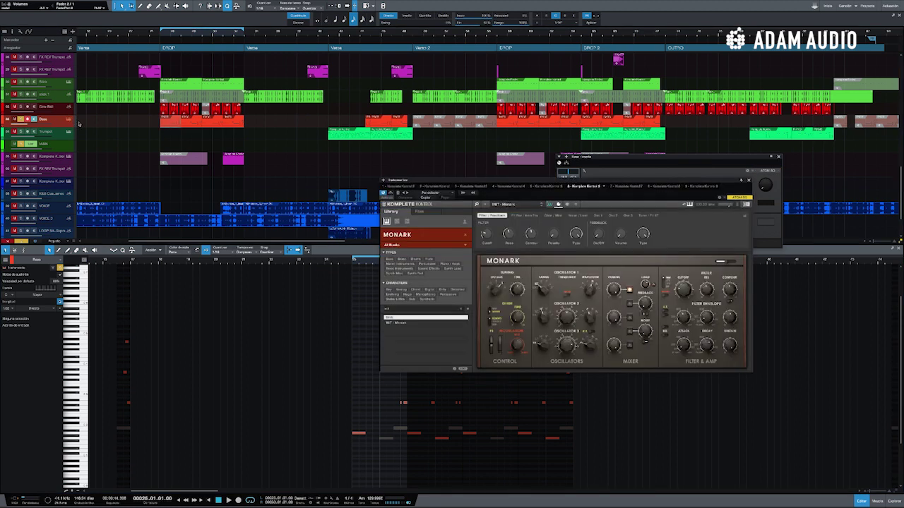
{"action": "left_click", "coordinate": [777, 159]}
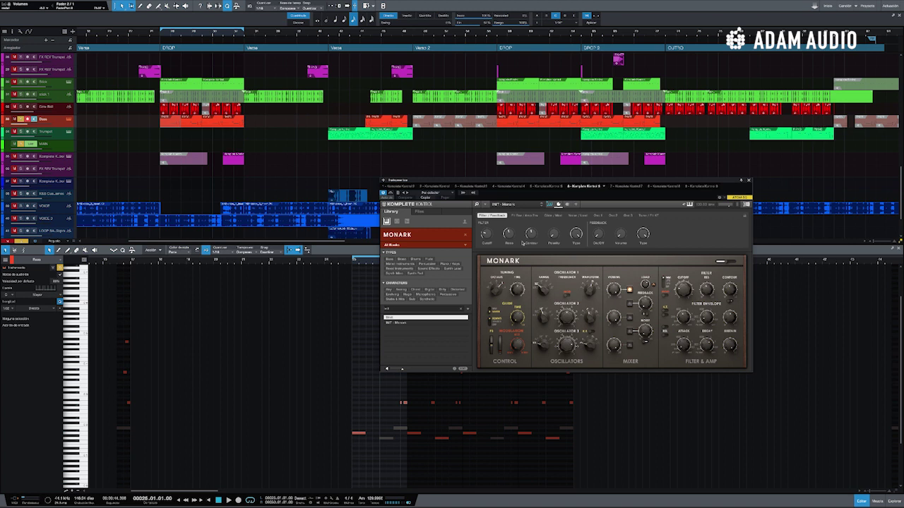
{"action": "left_click", "coordinate": [748, 180]}
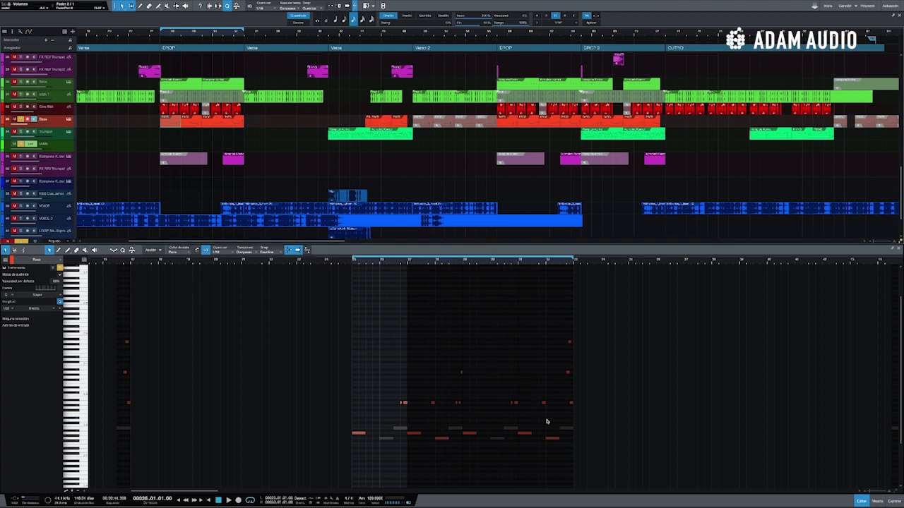
Play the DROP loop to audition the Bass part, clear the Bass solo during playback, and stop
{"action": "scroll", "coordinate": [436, 417], "scroll_direction": "left", "scroll_amount": 1}
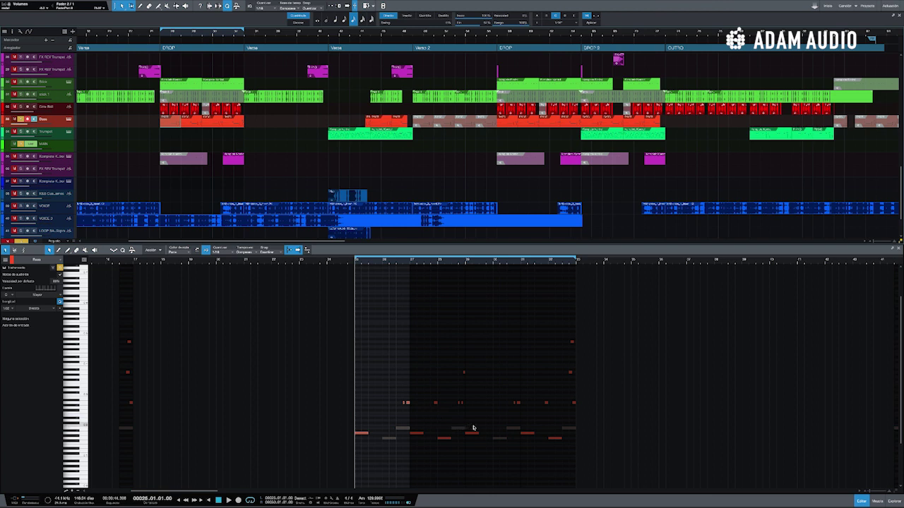
{"action": "key", "text": "space"}
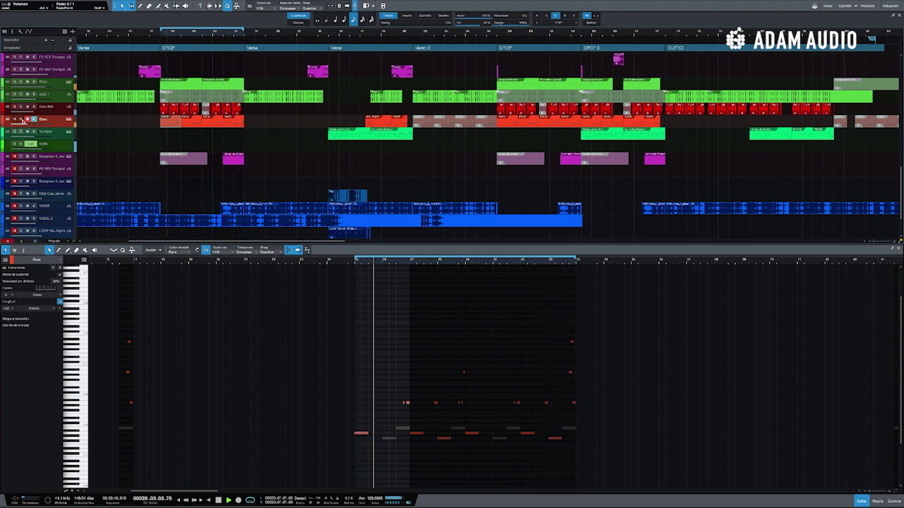
{"action": "scroll", "coordinate": [169, 146], "scroll_direction": "up", "scroll_amount": 2}
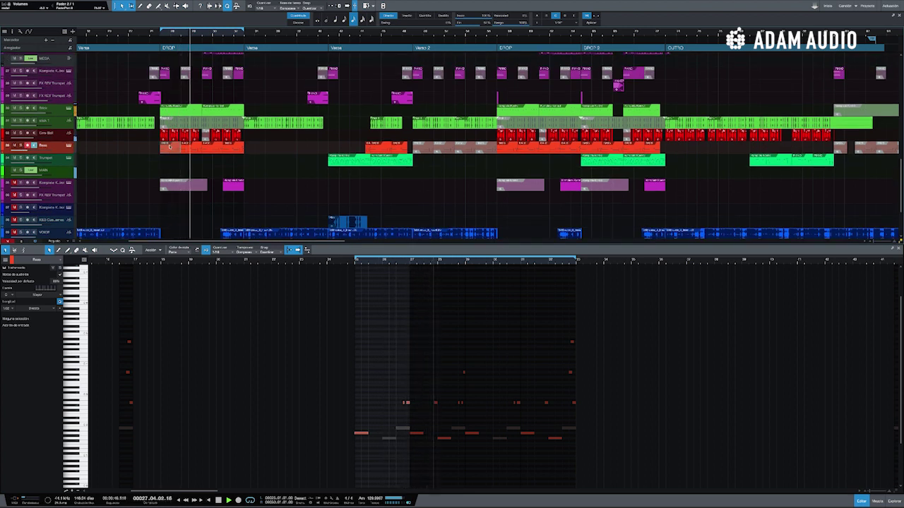
{"action": "scroll", "coordinate": [171, 150], "scroll_direction": "left", "scroll_amount": 1}
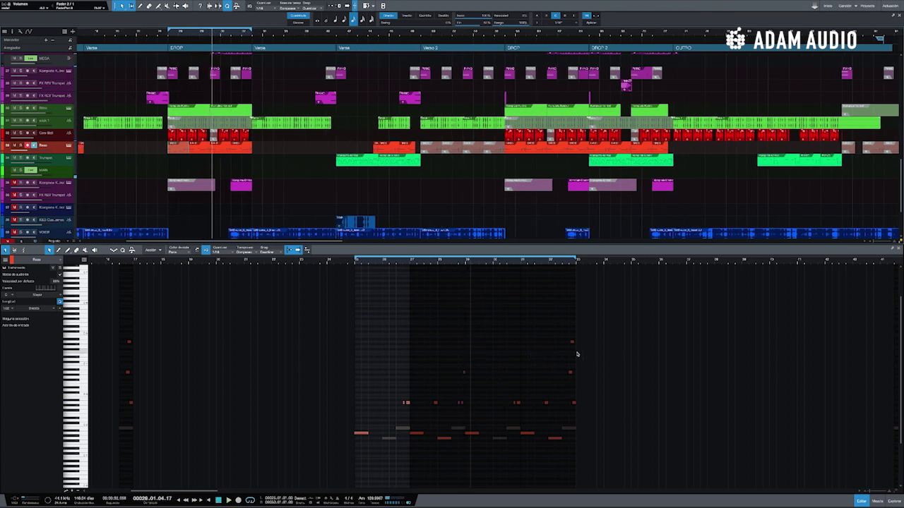
{"action": "scroll", "coordinate": [578, 355], "scroll_direction": "right", "scroll_amount": 1}
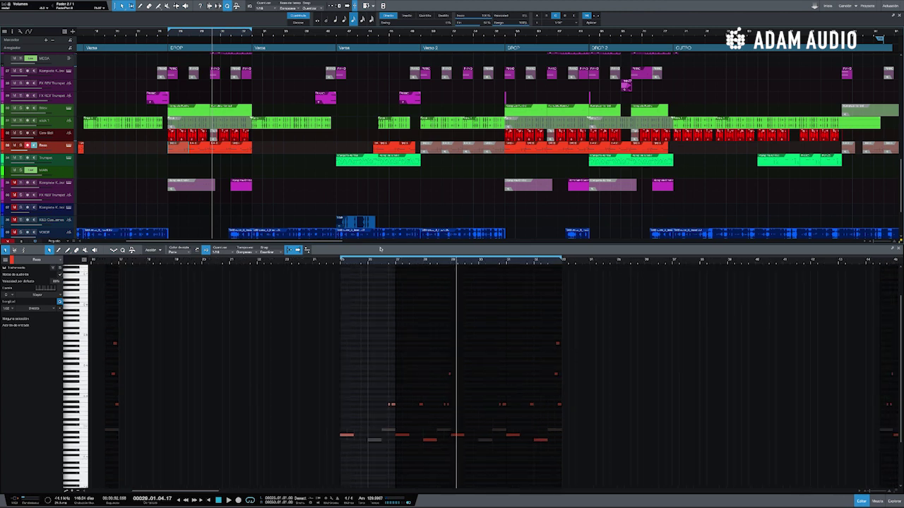
{"action": "scroll", "coordinate": [282, 211], "scroll_direction": "right", "scroll_amount": 1}
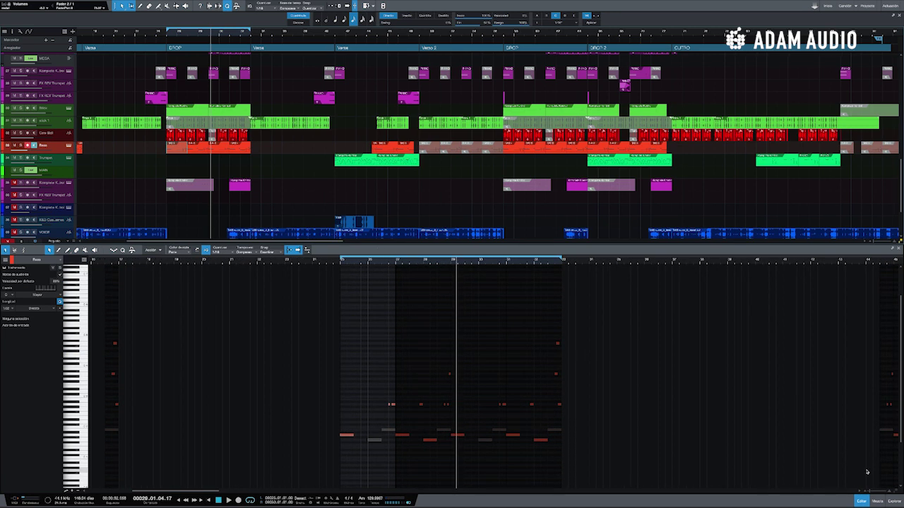
Show the mixer again and look over the channels on both sides of the Bass channel
{"action": "left_click", "coordinate": [876, 501]}
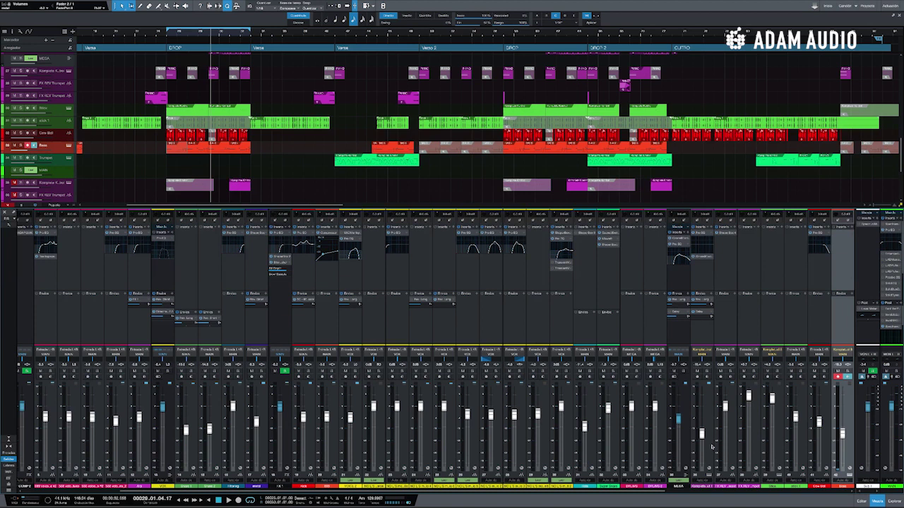
{"action": "scroll", "coordinate": [483, 383], "scroll_direction": "right", "scroll_amount": 4}
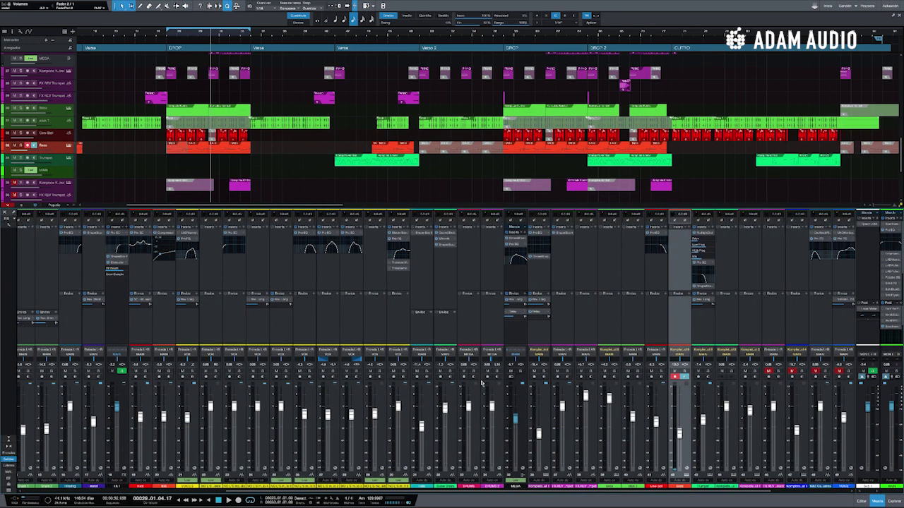
{"action": "scroll", "coordinate": [567, 338], "scroll_direction": "right", "scroll_amount": 3}
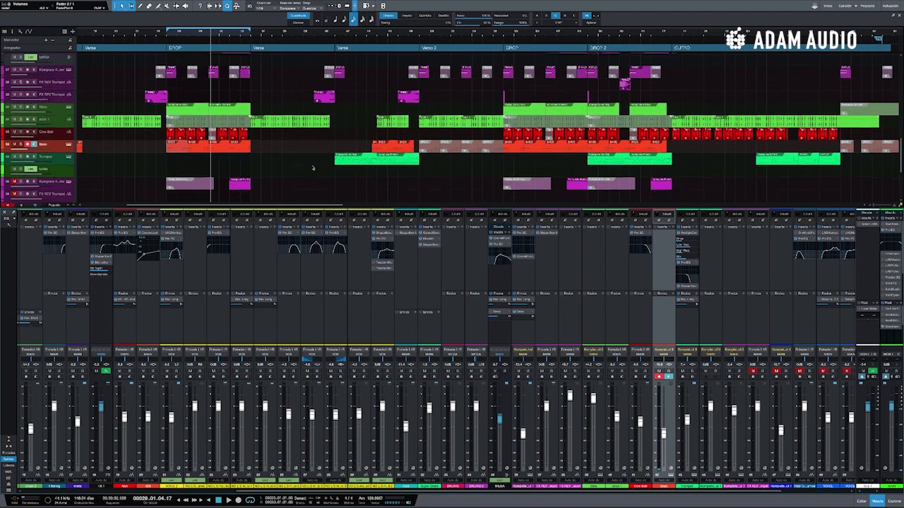
Solo the Komplete Kontrol track and both FX REV Trumpet tracks below MEGA, show the Brass Ensemble instrument, and audition the DROP loop
{"action": "scroll", "coordinate": [313, 167], "scroll_direction": "up", "scroll_amount": 1}
{"action": "scroll", "coordinate": [287, 125], "scroll_direction": "up", "scroll_amount": 4}
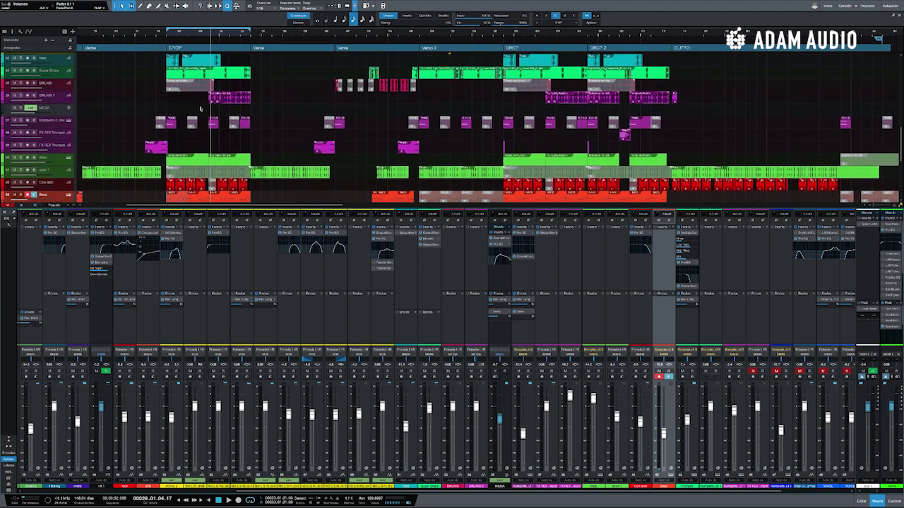
{"action": "scroll", "coordinate": [269, 136], "scroll_direction": "up", "scroll_amount": 4}
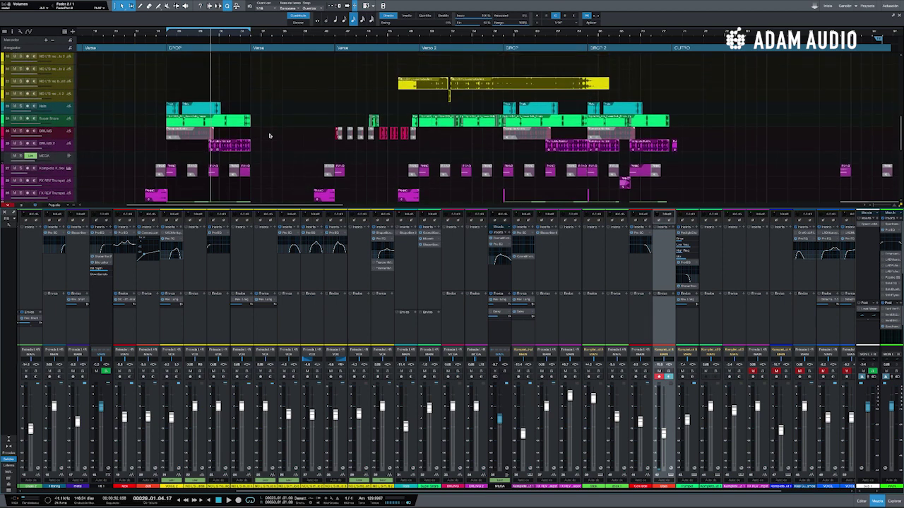
{"action": "scroll", "coordinate": [325, 117], "scroll_direction": "up", "scroll_amount": 8}
{"action": "scroll", "coordinate": [325, 117], "scroll_direction": "down", "scroll_amount": 14}
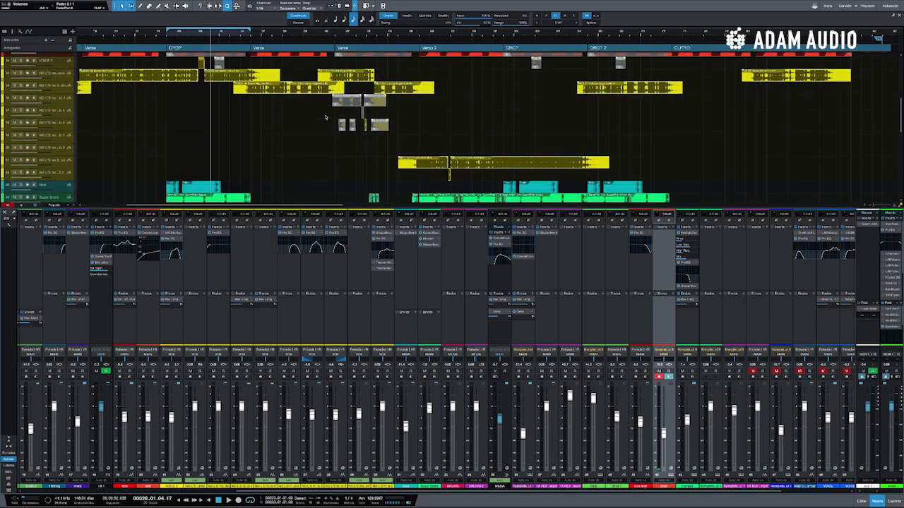
{"action": "scroll", "coordinate": [325, 118], "scroll_direction": "down", "scroll_amount": 3}
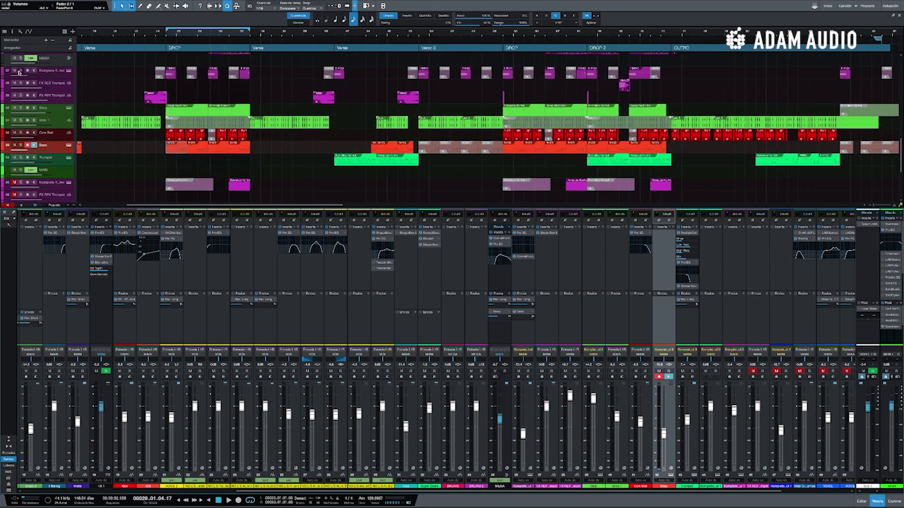
{"action": "left_click_drag", "start_coordinate": [19, 71], "coordinate": [23, 98]}
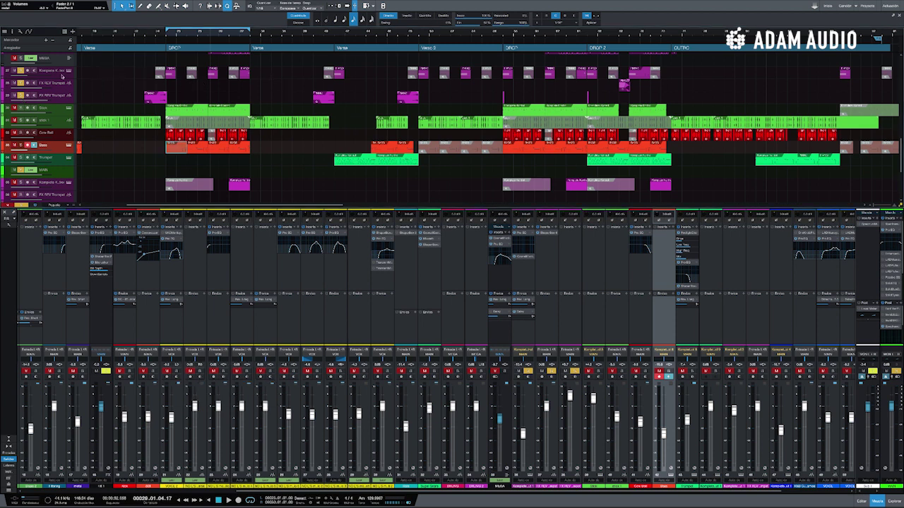
{"action": "key", "text": "space"}
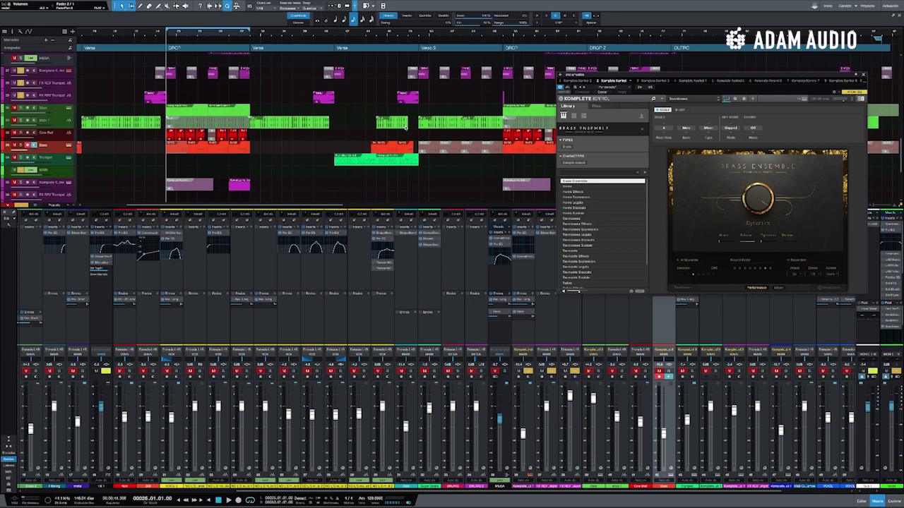
{"action": "key", "text": "space"}
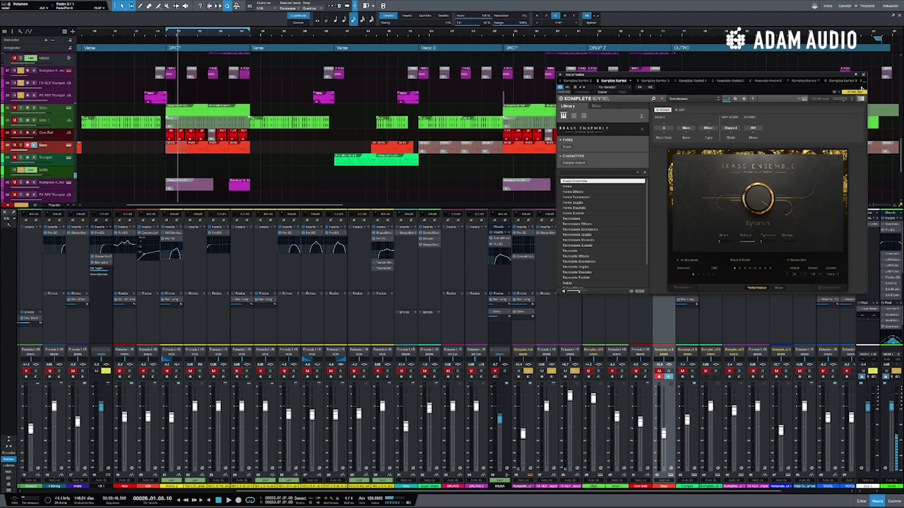
Close the Brass Ensemble window and open the soloed Komplete Kontrol track's clip near the start of the first DROP in the note editor
{"action": "left_click", "coordinate": [862, 75]}
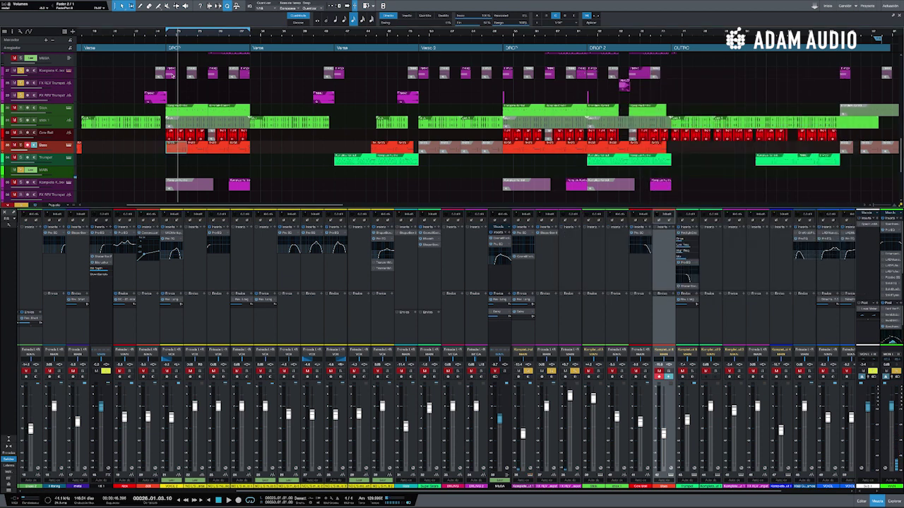
{"action": "double_click", "coordinate": [170, 73]}
{"action": "left_click", "coordinate": [479, 402]}
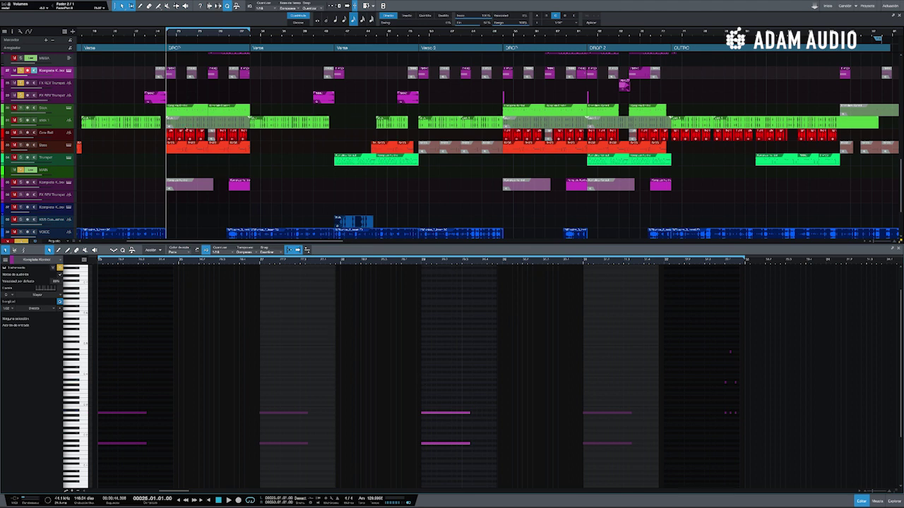
Show the mixer, inspect the Ozone insert on the soloed Komplete Kontrol channel, and look over the effects channels at the mixer's start
{"action": "left_click", "coordinate": [877, 502]}
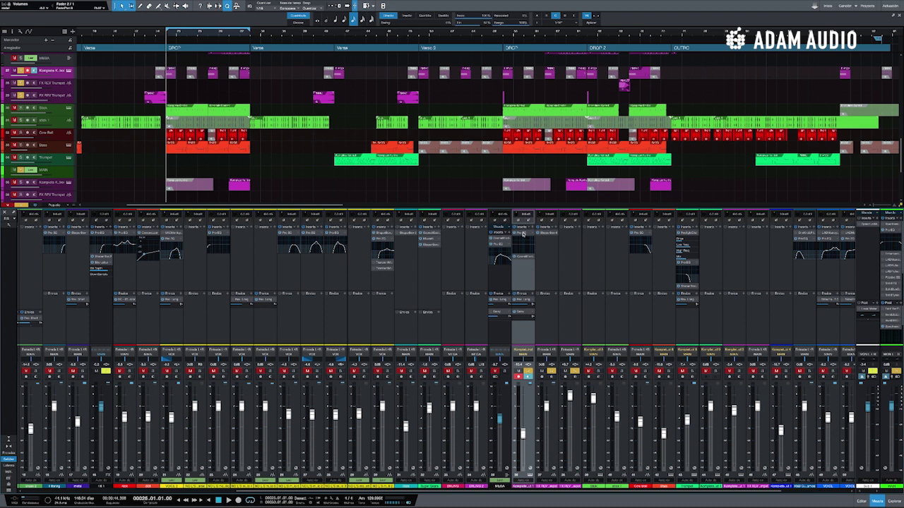
{"action": "left_click", "coordinate": [522, 257]}
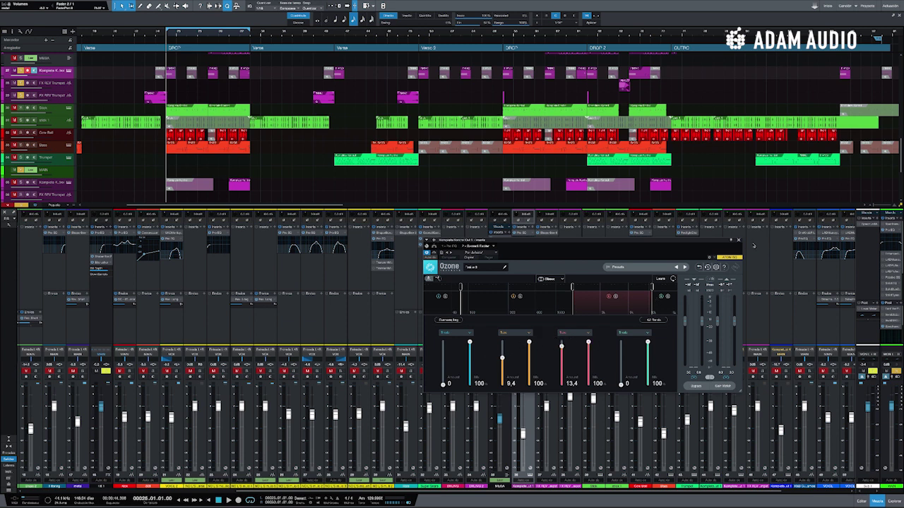
{"action": "left_click", "coordinate": [738, 240]}
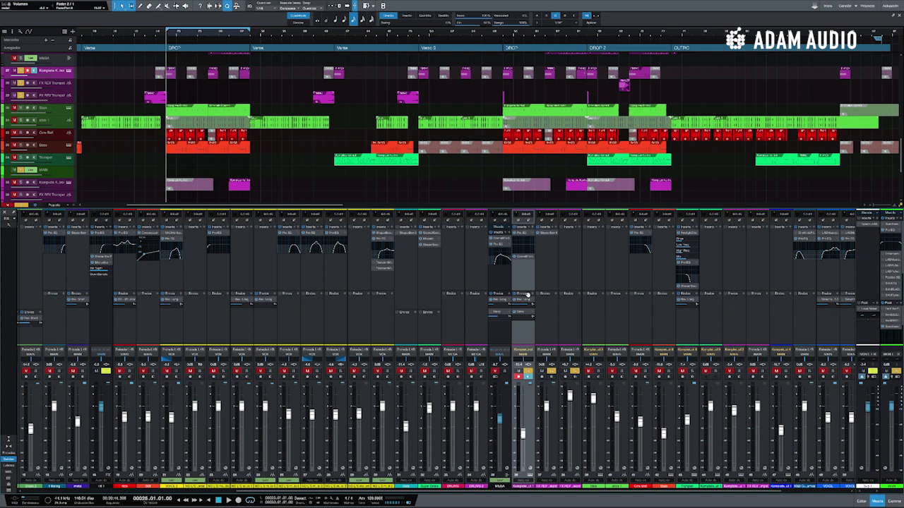
{"action": "scroll", "coordinate": [242, 306], "scroll_direction": "left", "scroll_amount": 10}
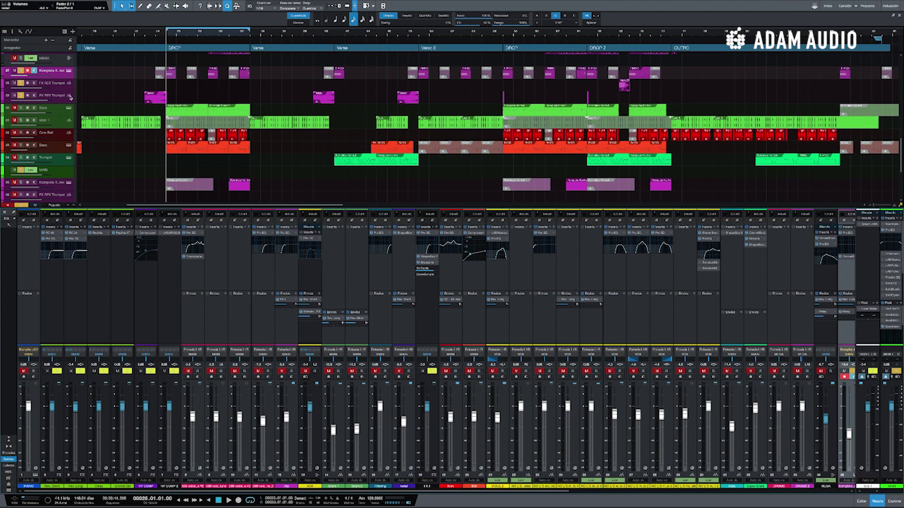
Audition the soloed brass tracks from just before the first DROP and again from DROP 2
{"action": "left_click", "coordinate": [151, 34]}
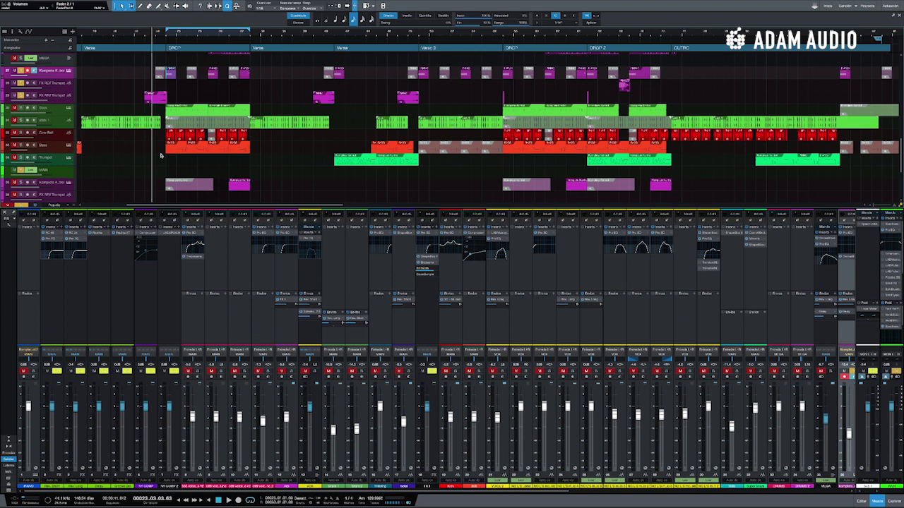
{"action": "key", "text": "space"}
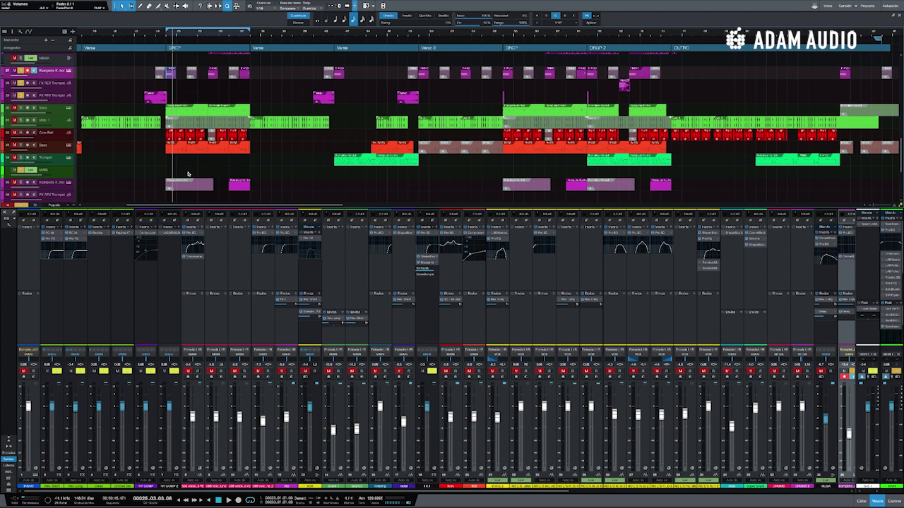
{"action": "left_click", "coordinate": [622, 34]}
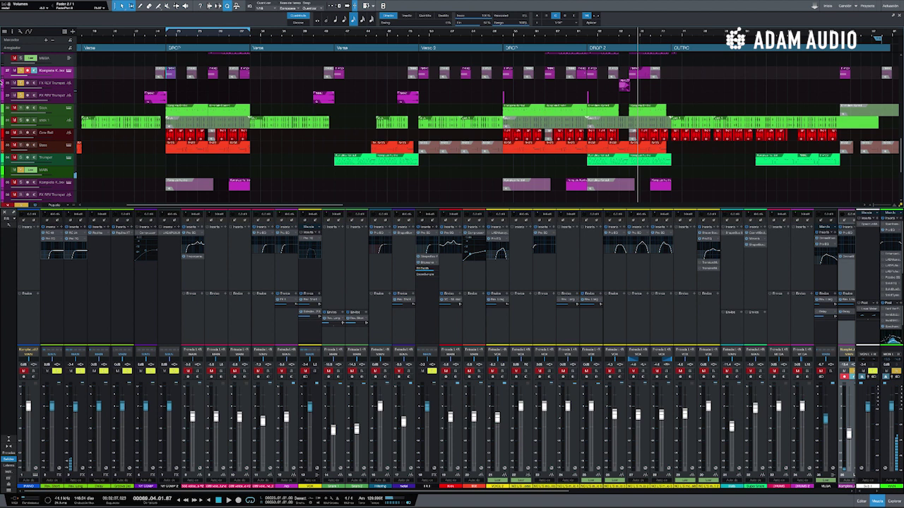
Select the FX REV Trumpet clip in DROP 2 and inspect the ShaperBox insert on its mixer channel
{"action": "left_click", "coordinate": [624, 86]}
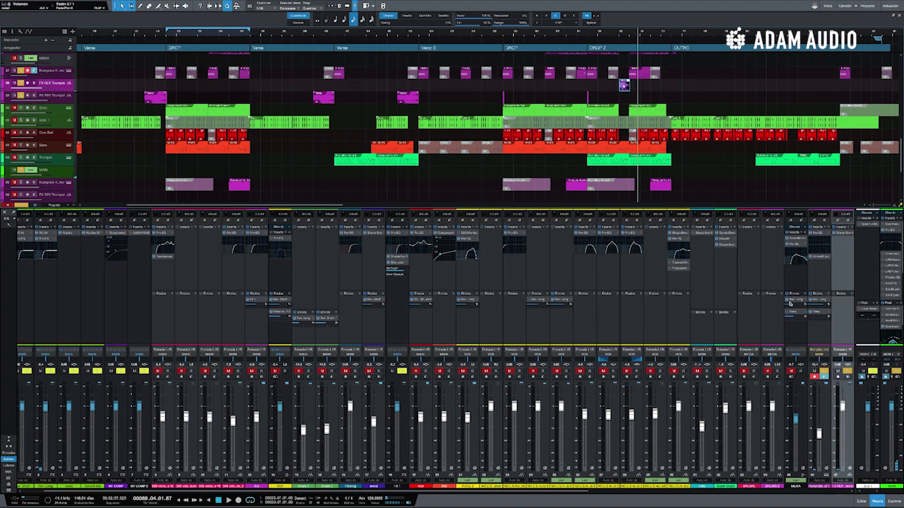
{"action": "scroll", "coordinate": [784, 302], "scroll_direction": "right", "scroll_amount": 5}
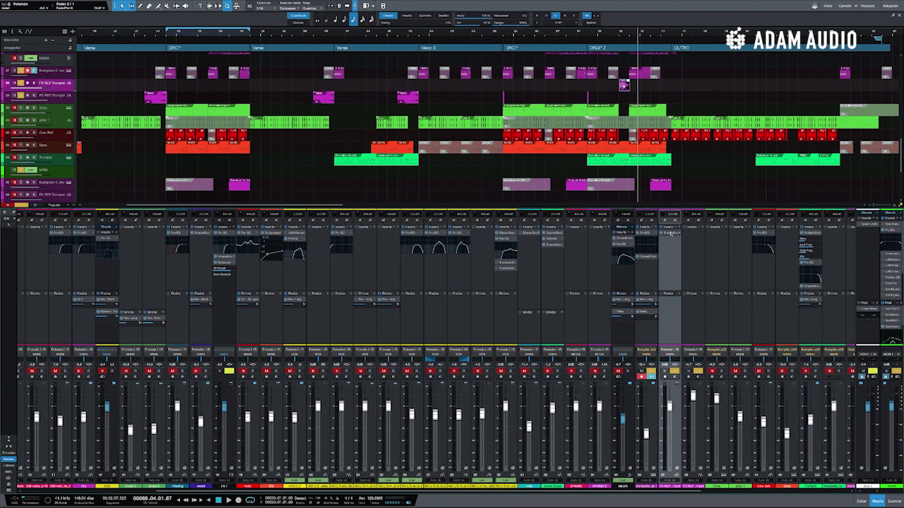
{"action": "double_click", "coordinate": [671, 233]}
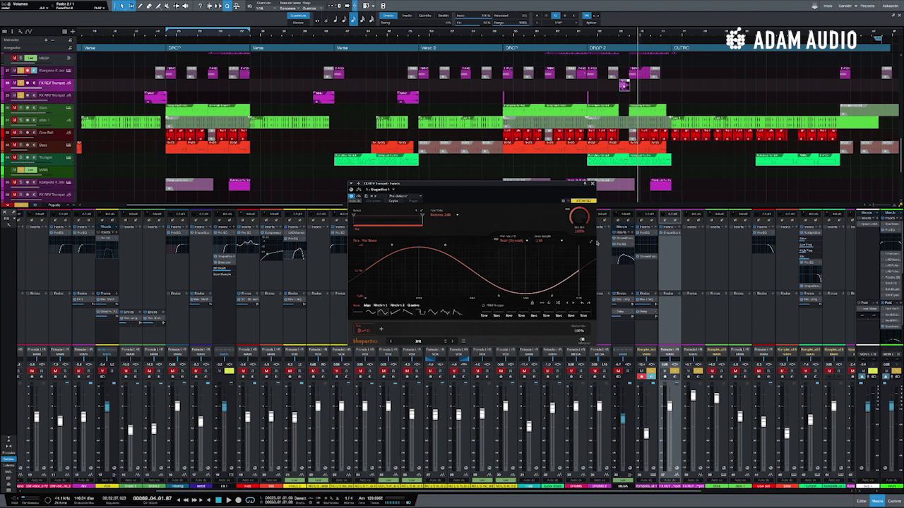
{"action": "left_click", "coordinate": [593, 184]}
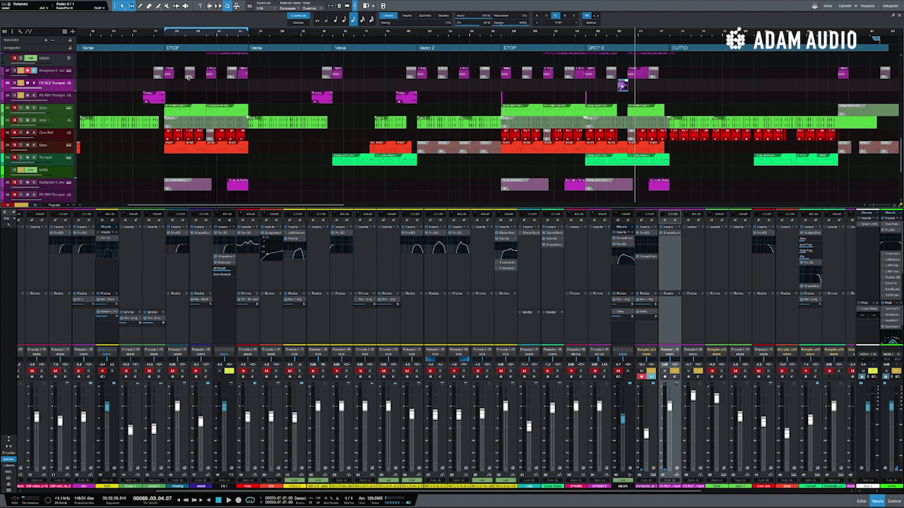
Solo the yellow vocal track with a clip over DROP 2, audition it with the trumpet effect, and clear the solos
{"action": "scroll", "coordinate": [188, 78], "scroll_direction": "right", "scroll_amount": 1}
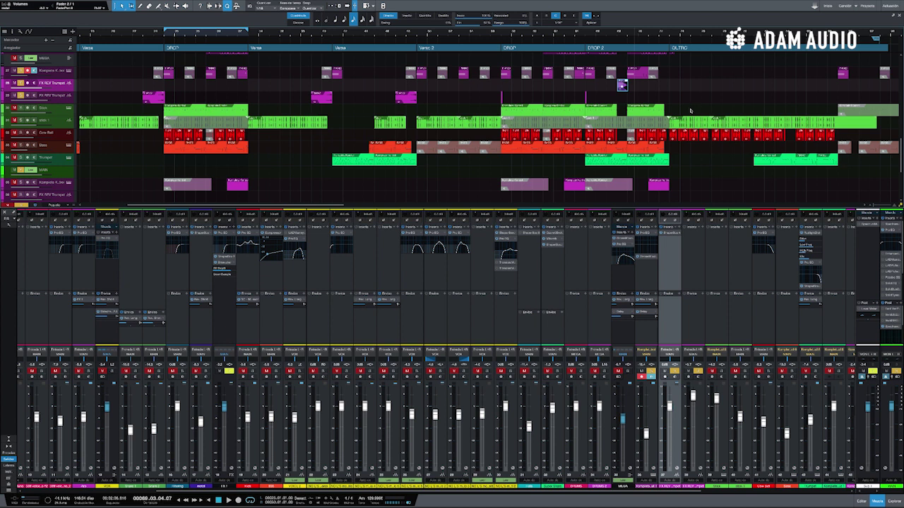
{"action": "scroll", "coordinate": [630, 115], "scroll_direction": "up", "scroll_amount": 4}
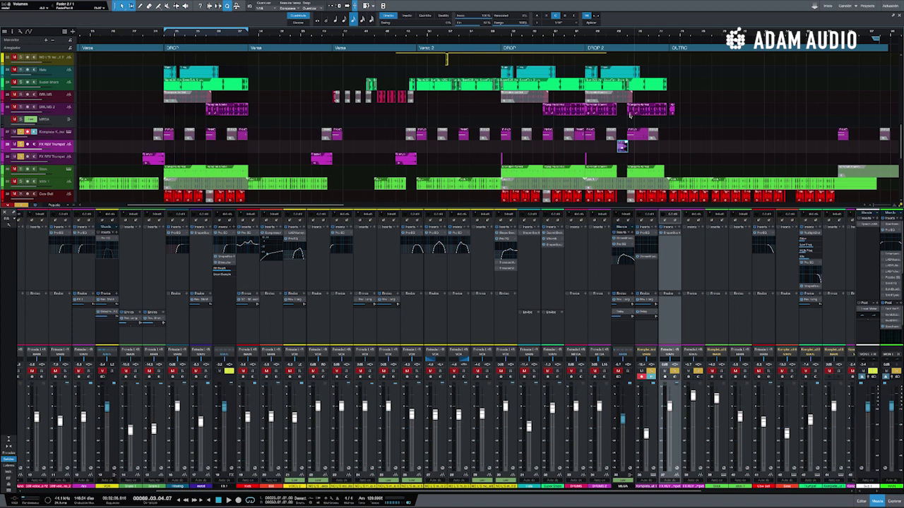
{"action": "scroll", "coordinate": [630, 115], "scroll_direction": "up", "scroll_amount": 7}
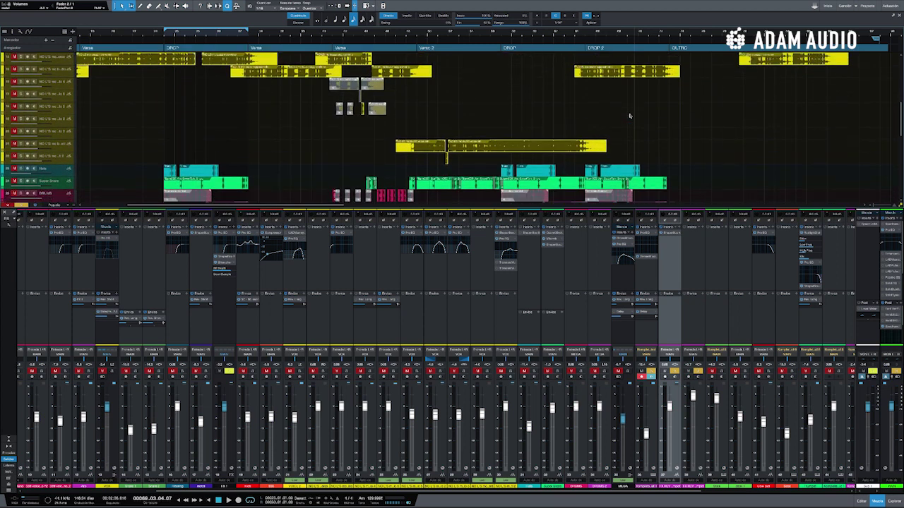
{"action": "scroll", "coordinate": [630, 115], "scroll_direction": "up", "scroll_amount": 2}
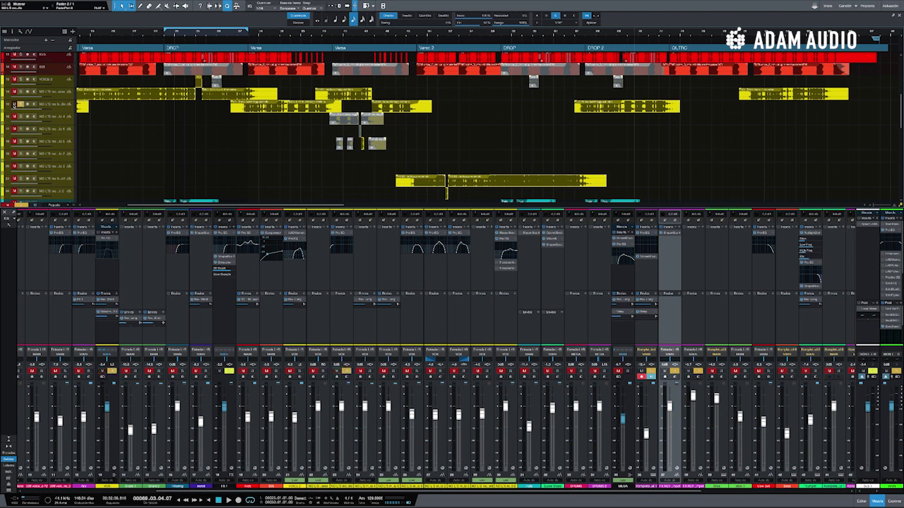
{"action": "scroll", "coordinate": [415, 136], "scroll_direction": "down", "scroll_amount": 2}
{"action": "scroll", "coordinate": [415, 136], "scroll_direction": "down", "scroll_amount": 6}
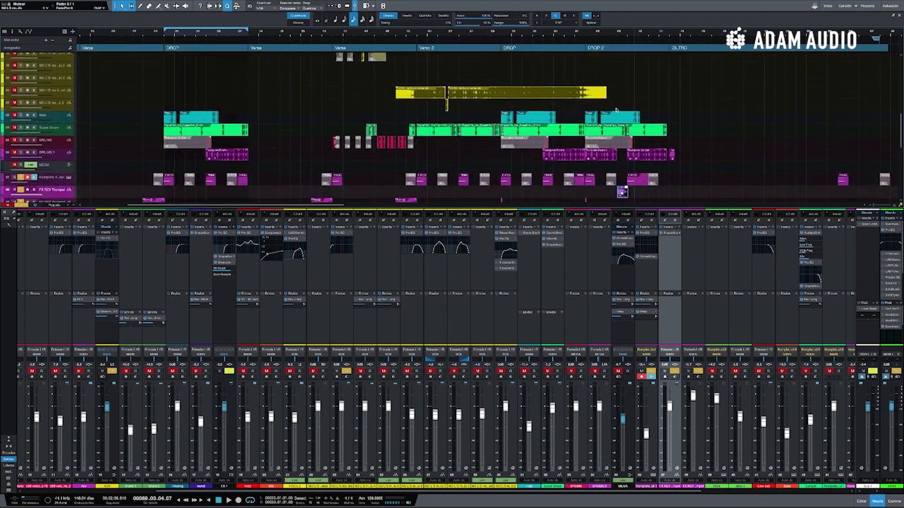
{"action": "left_click", "coordinate": [616, 34]}
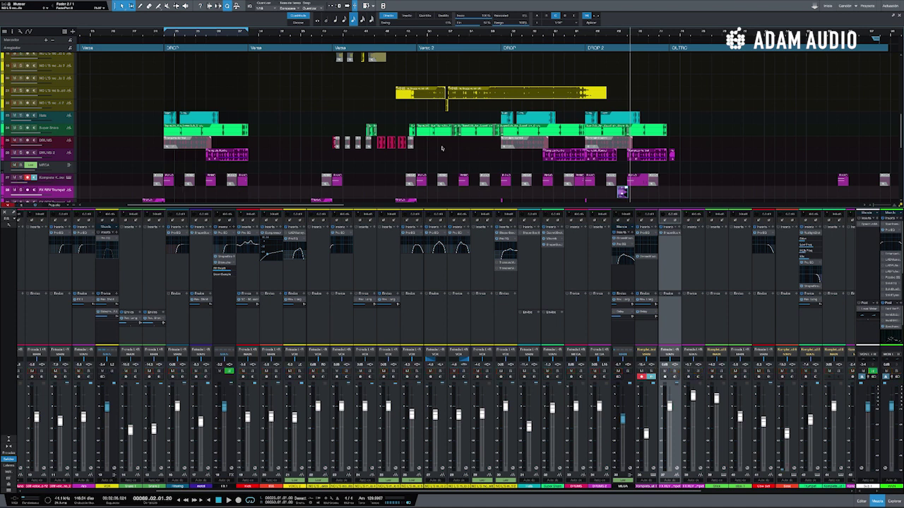
Hide the mixer and look over the whole arrangement from Intro to OUTRO across all tracks
{"action": "left_click", "coordinate": [877, 501]}
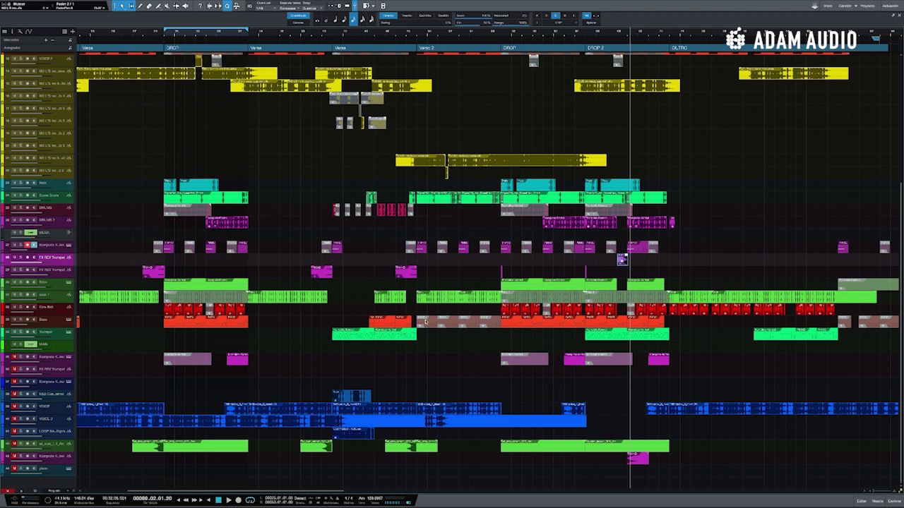
{"action": "scroll", "coordinate": [425, 322], "scroll_direction": "right", "scroll_amount": 1}
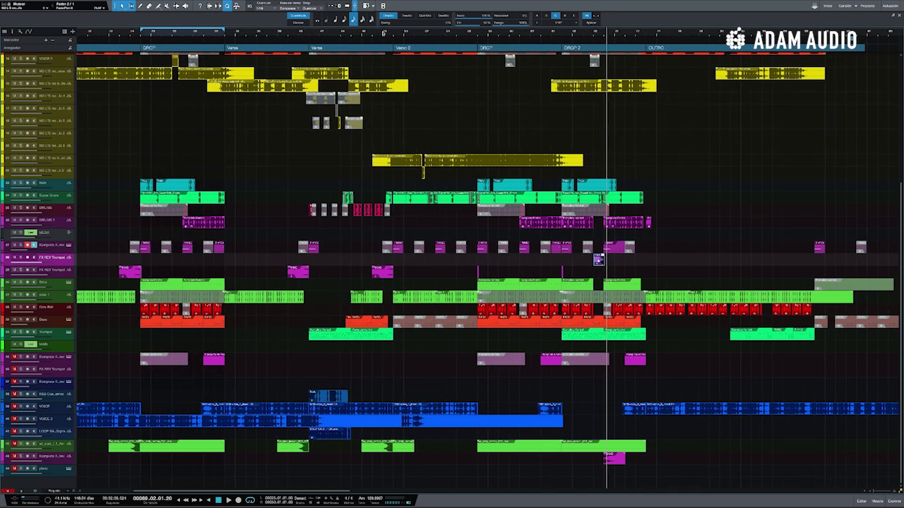
{"action": "scroll", "coordinate": [385, 30], "scroll_direction": "down", "scroll_amount": 4}
{"action": "scroll", "coordinate": [416, 177], "scroll_direction": "up", "scroll_amount": 5}
{"action": "scroll", "coordinate": [416, 176], "scroll_direction": "up", "scroll_amount": 3}
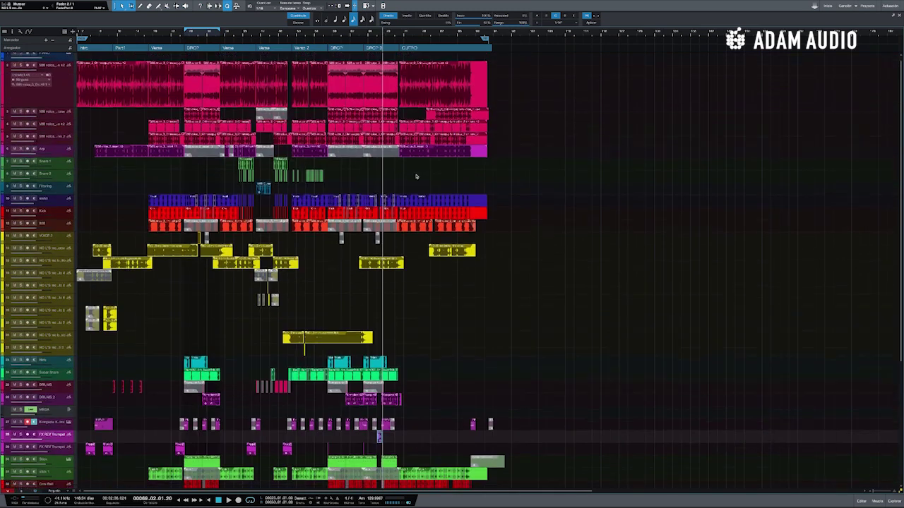
{"action": "scroll", "coordinate": [416, 177], "scroll_direction": "down", "scroll_amount": 2}
{"action": "scroll", "coordinate": [416, 176], "scroll_direction": "down", "scroll_amount": 1}
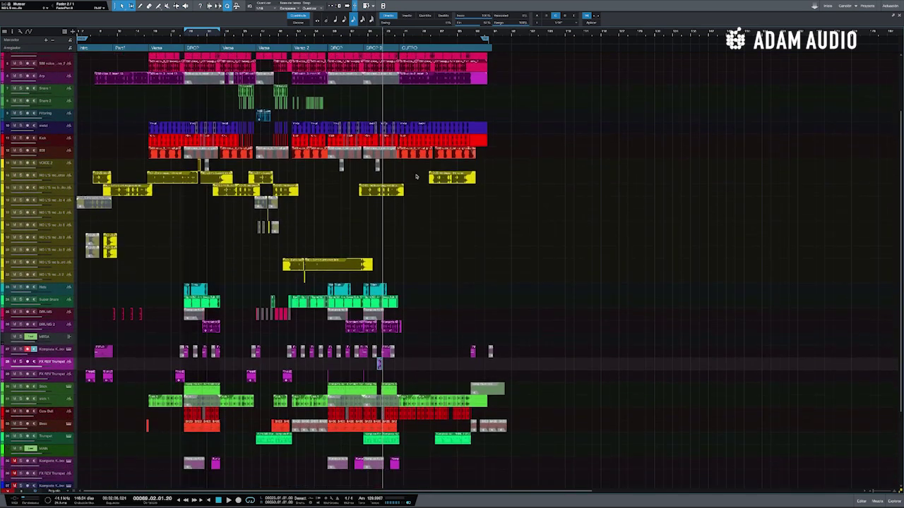
Show the automation envelopes, review them across the tracks, and hide them again
{"action": "key", "text": "a"}
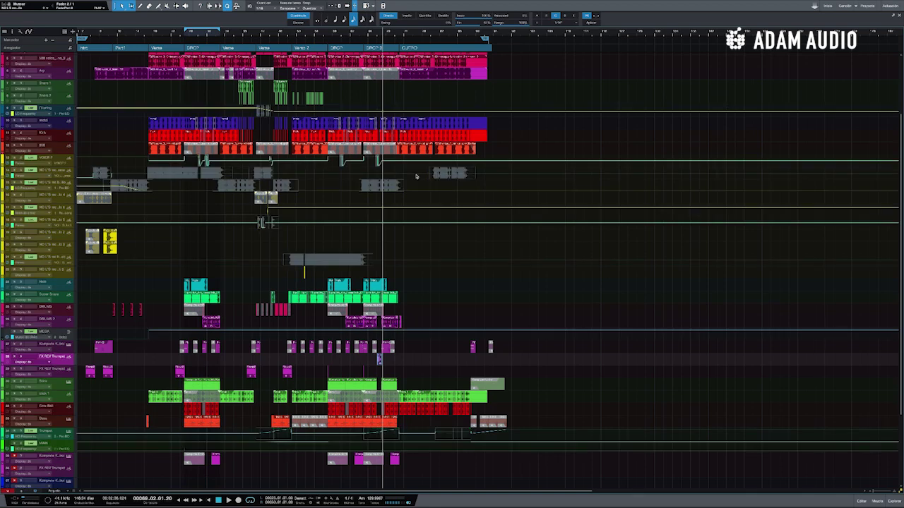
{"action": "scroll", "coordinate": [400, 228], "scroll_direction": "down", "scroll_amount": 3}
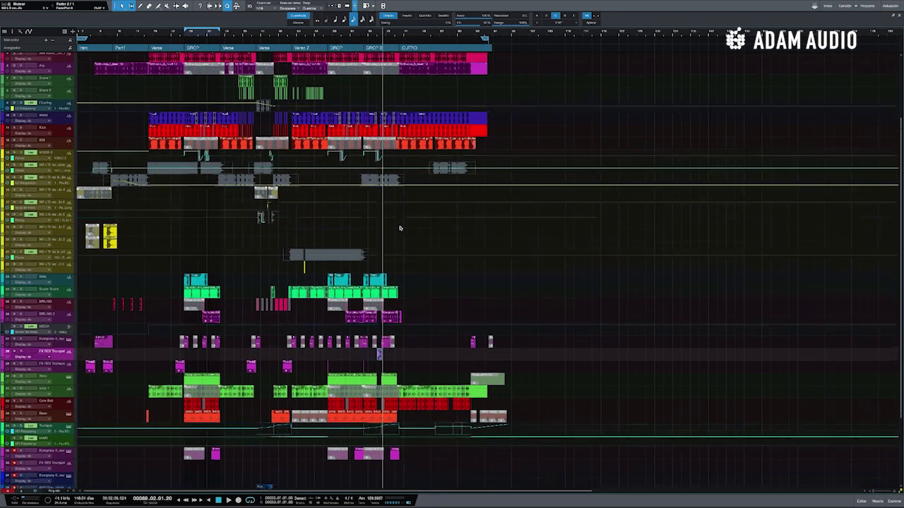
{"action": "scroll", "coordinate": [399, 228], "scroll_direction": "up", "scroll_amount": 1}
{"action": "scroll", "coordinate": [400, 228], "scroll_direction": "up", "scroll_amount": 5}
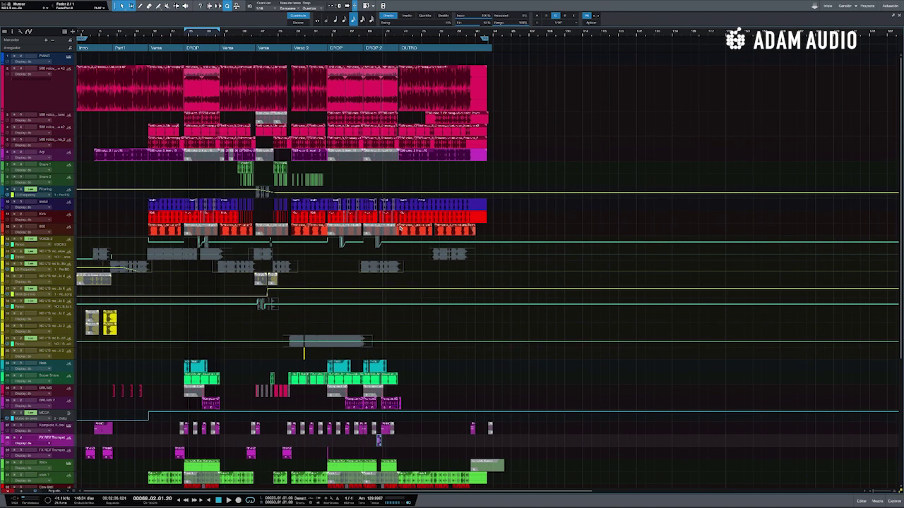
{"action": "key", "text": "a"}
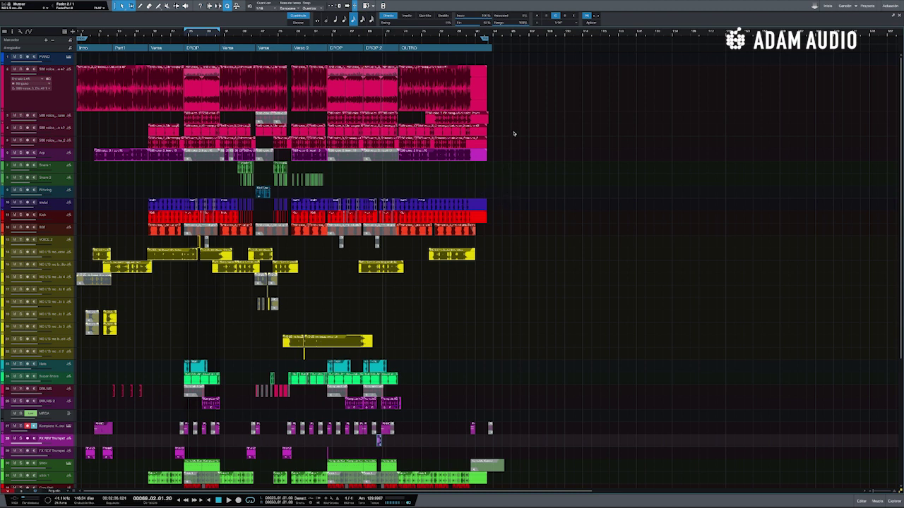
Move the playhead to bar 80 in the OUTRO and review the song sections in a closer view of the arrangement
{"action": "left_click", "coordinate": [476, 33]}
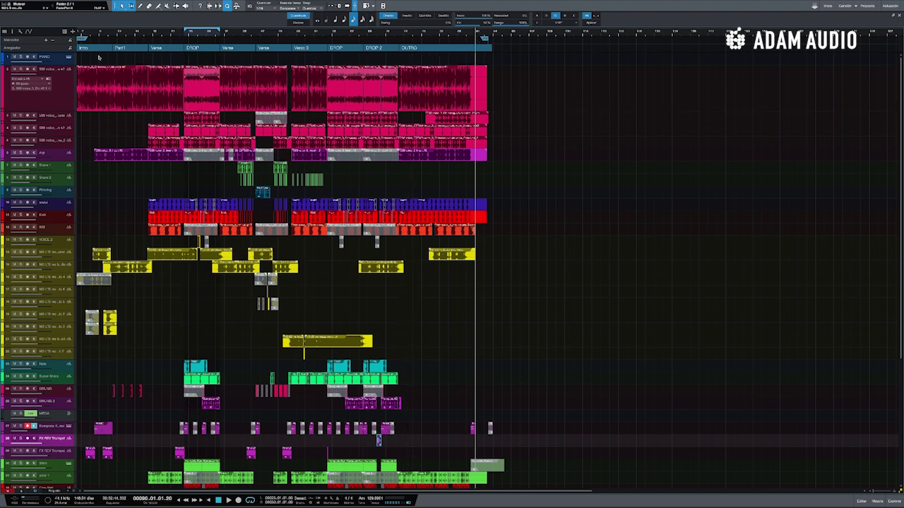
{"action": "scroll", "coordinate": [399, 43], "scroll_direction": "right", "scroll_amount": 1}
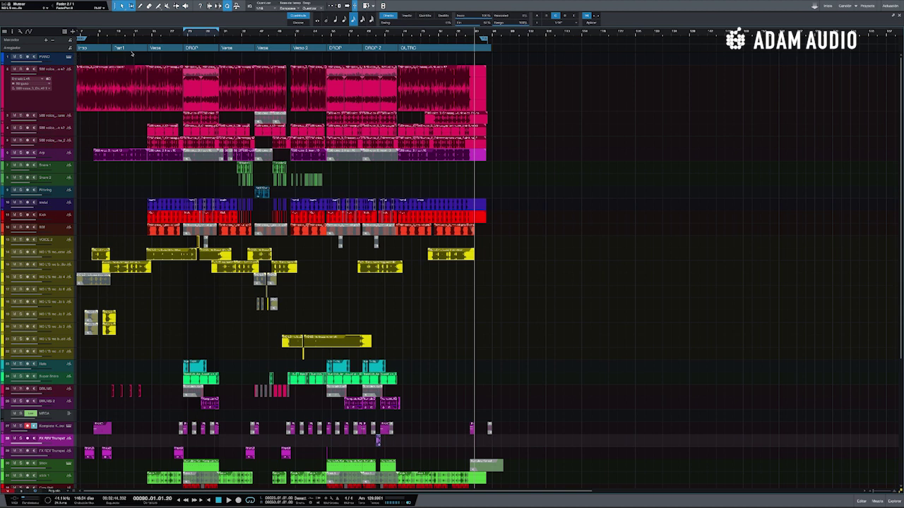
{"action": "left_click", "coordinate": [127, 33]}
{"action": "left_click_drag", "start_coordinate": [113, 34], "coordinate": [122, 39]}
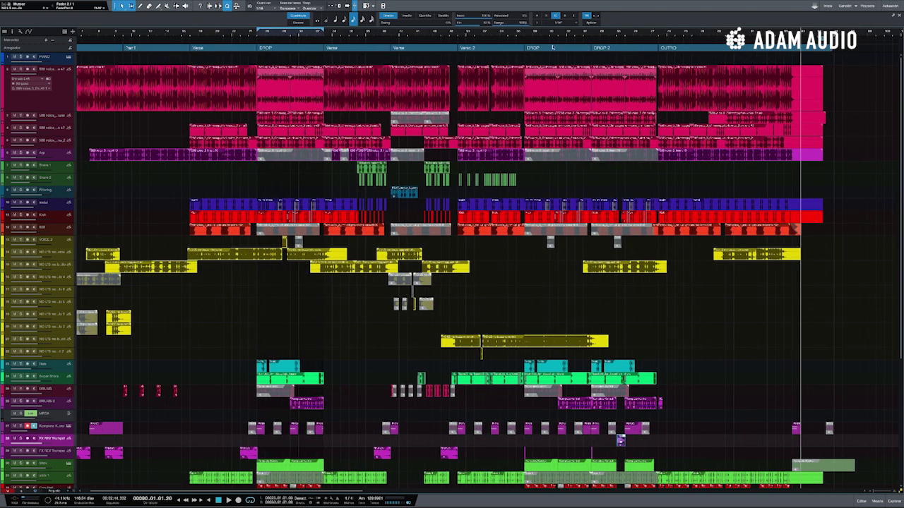
{"action": "scroll", "coordinate": [162, 51], "scroll_direction": "left", "scroll_amount": 1}
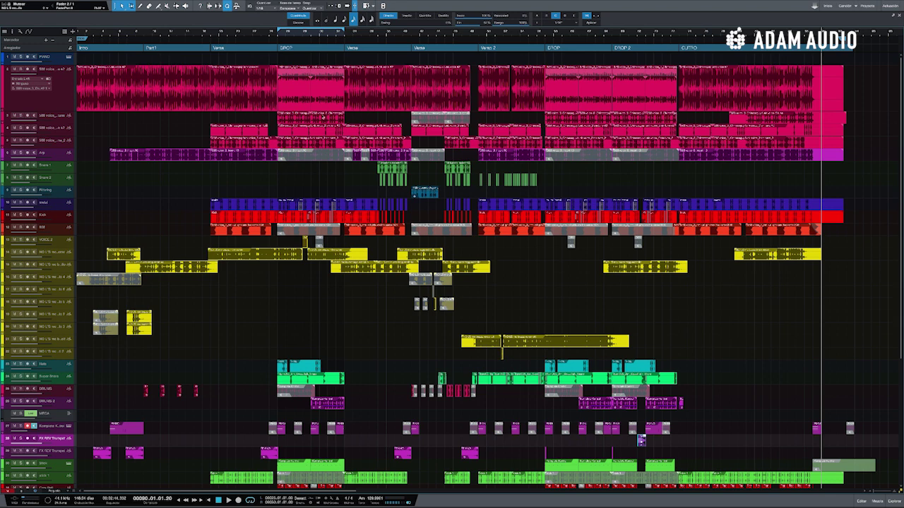
{"action": "scroll", "coordinate": [452, 271], "scroll_direction": "down", "scroll_amount": 3}
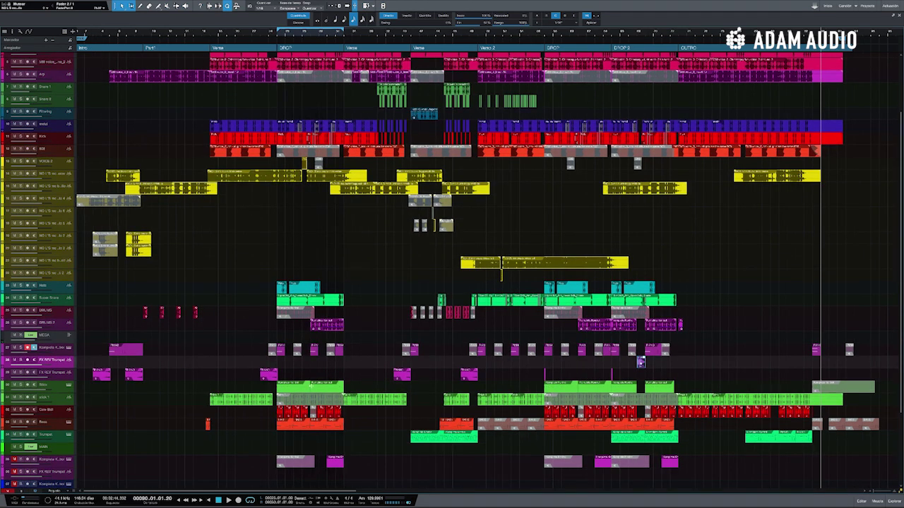
Solo the green instrument track below the FX REV Trumpet tracks, audition the first DROP, and open its clip in the note editor
{"action": "left_click", "coordinate": [20, 385]}
{"action": "key", "text": "space"}
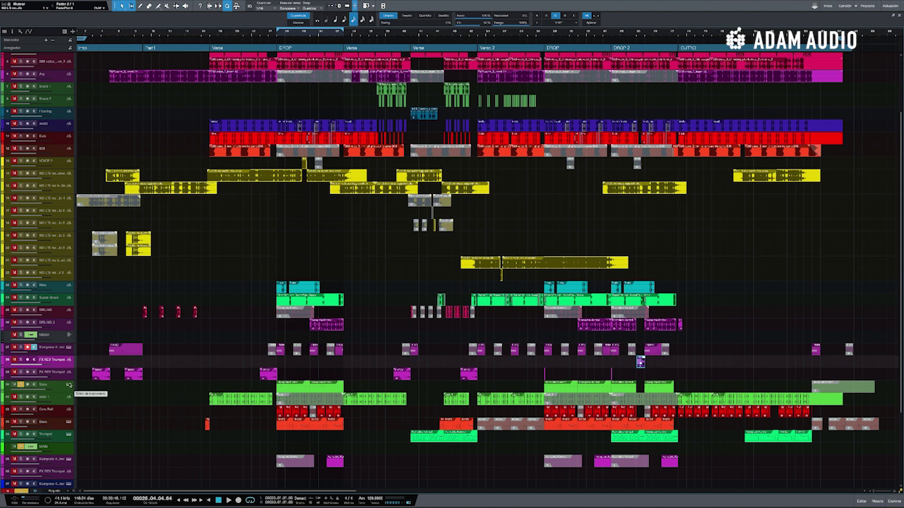
{"action": "double_click", "coordinate": [295, 387]}
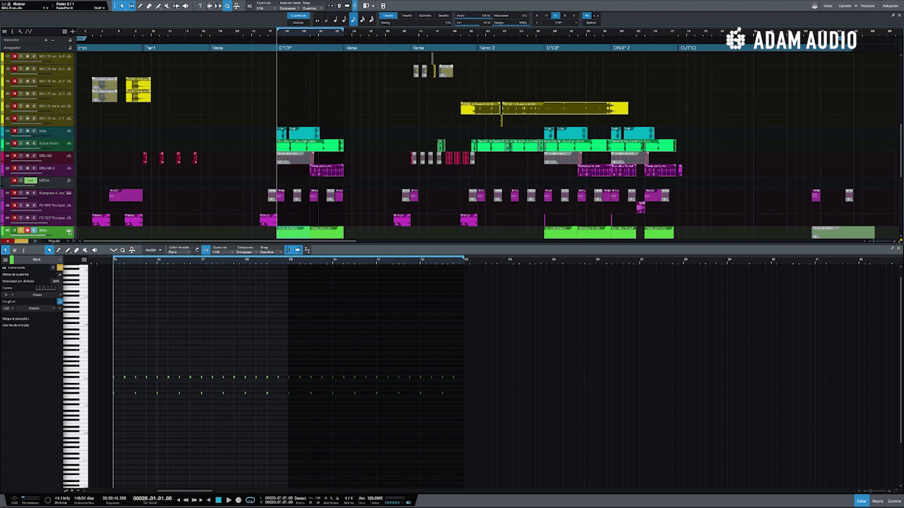
Show the soloed track's AbbeyRoad 80s Drummer instrument, close it, and bring the drum tracks below into view
{"action": "left_click", "coordinate": [68, 230]}
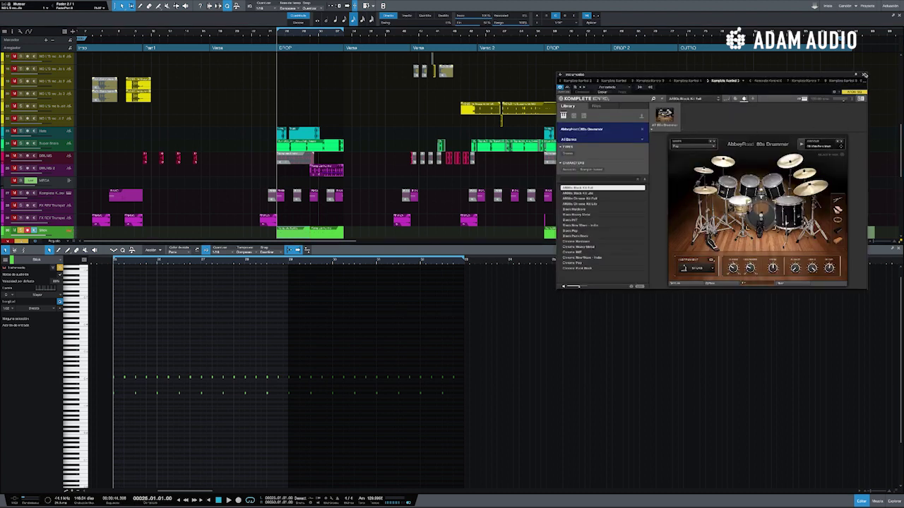
{"action": "left_click", "coordinate": [865, 75]}
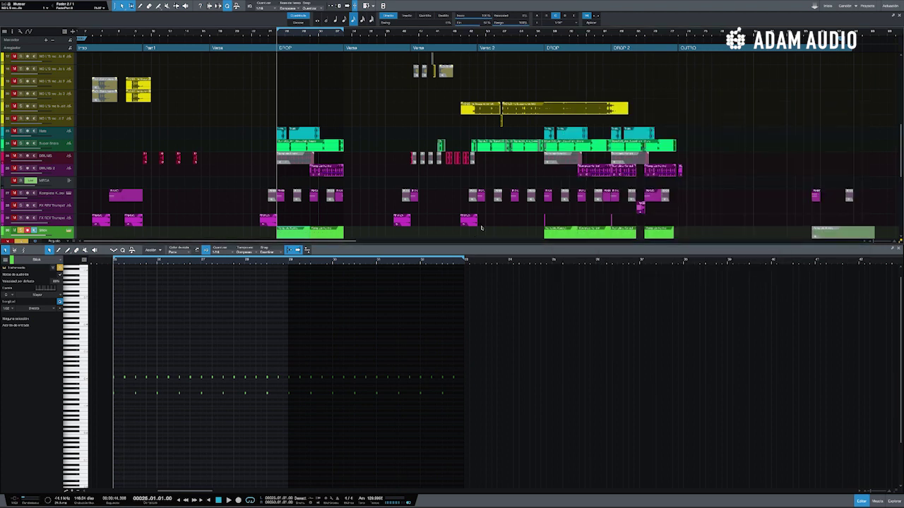
{"action": "scroll", "coordinate": [482, 227], "scroll_direction": "down", "scroll_amount": 2}
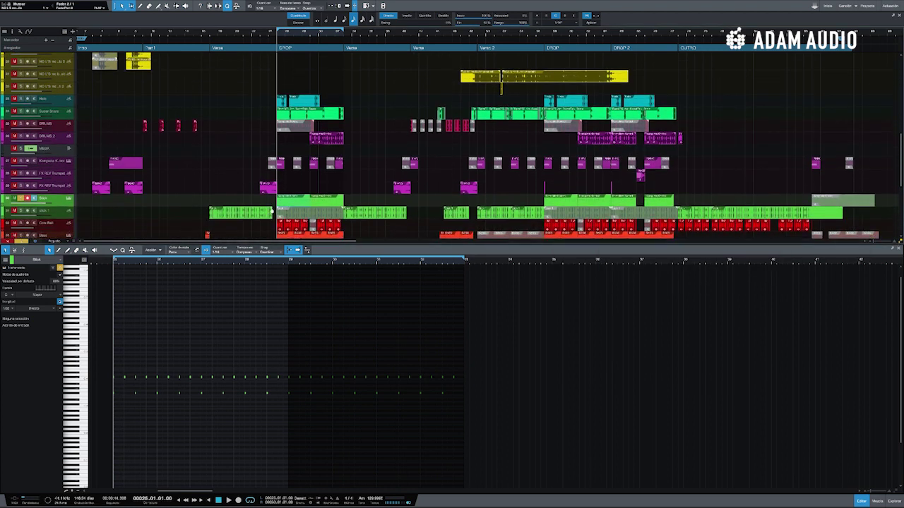
Open the Verse audio clip on the green track below the soloed one, audition the passage into the first DROP, and clear the solo
{"action": "left_click", "coordinate": [261, 212]}
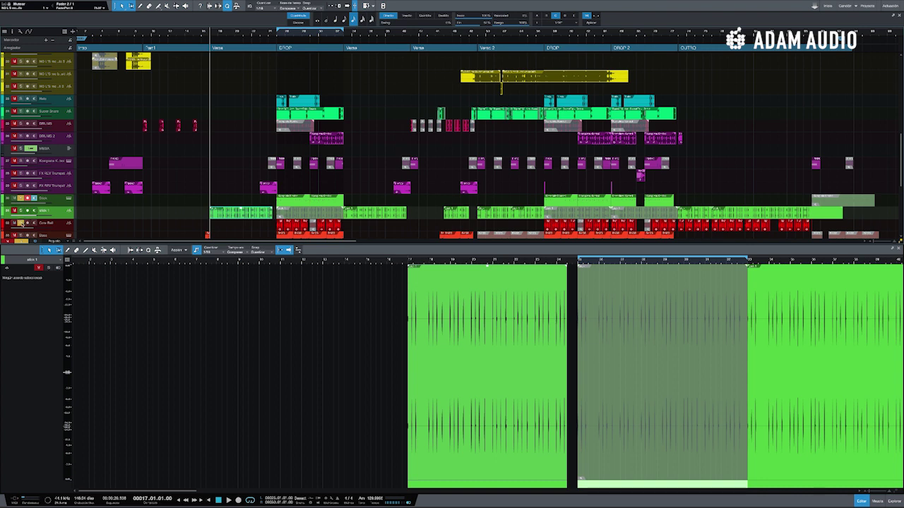
{"action": "key", "text": "KP_1"}
{"action": "key", "text": "space"}
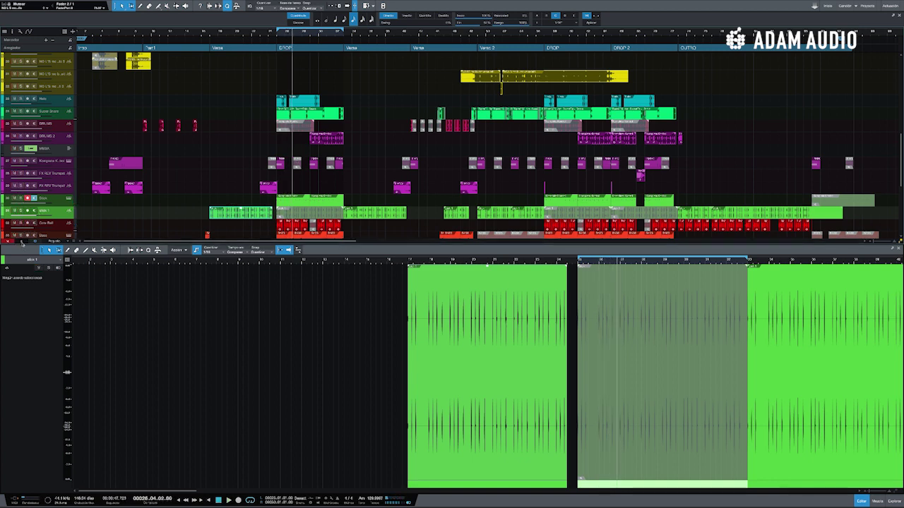
{"action": "key", "text": "space"}
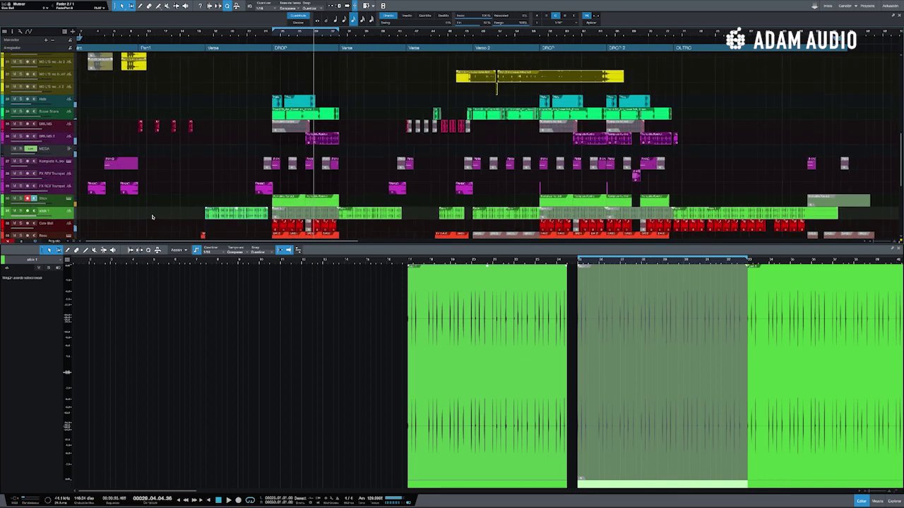
Review the tracks of the first DROP in a closer view and return to the wider arrangement
{"action": "scroll", "coordinate": [212, 212], "scroll_direction": "down", "scroll_amount": 1}
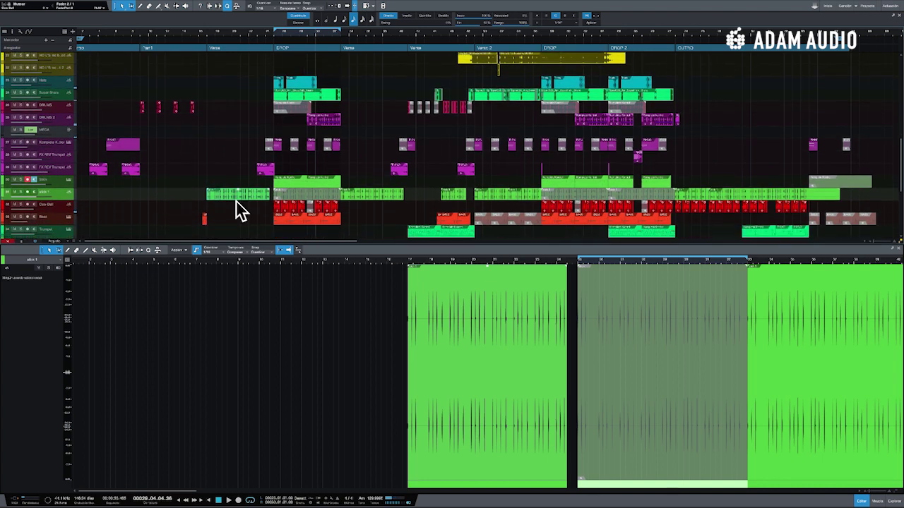
{"action": "left_click_drag", "start_coordinate": [268, 35], "coordinate": [269, 47]}
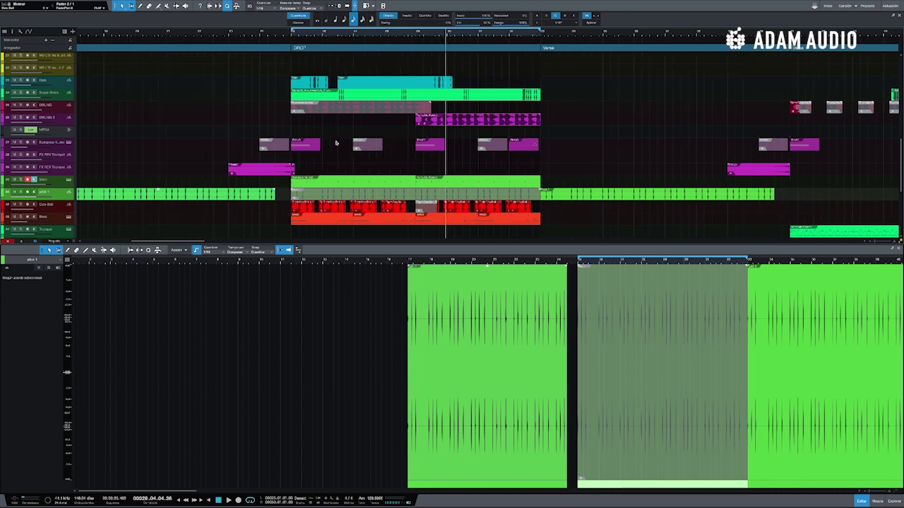
{"action": "scroll", "coordinate": [380, 180], "scroll_direction": "left", "scroll_amount": 1}
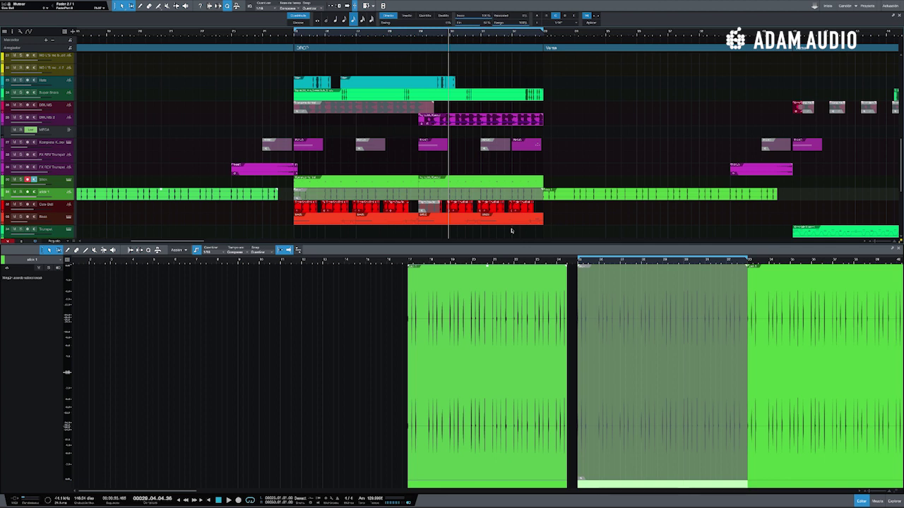
{"action": "scroll", "coordinate": [516, 234], "scroll_direction": "right", "scroll_amount": 1}
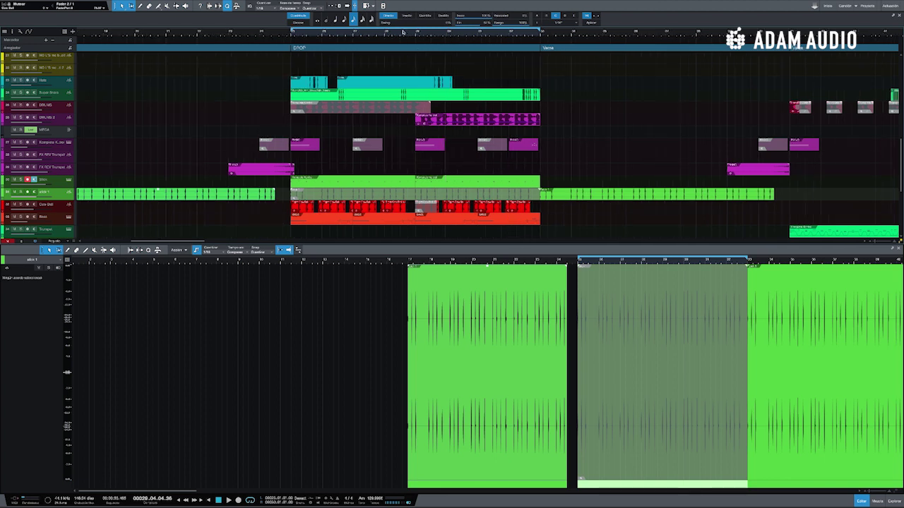
{"action": "scroll", "coordinate": [404, 30], "scroll_direction": "down", "scroll_amount": 2}
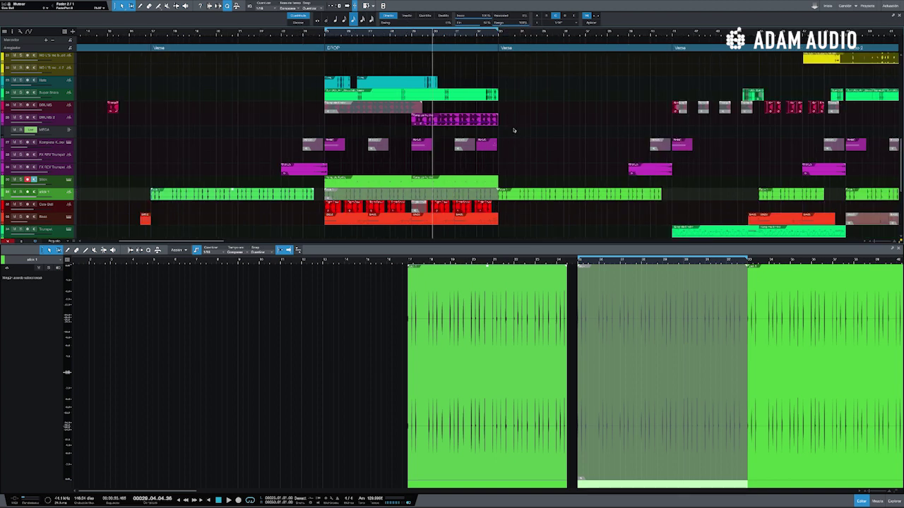
{"action": "scroll", "coordinate": [452, 36], "scroll_direction": "down", "scroll_amount": 3}
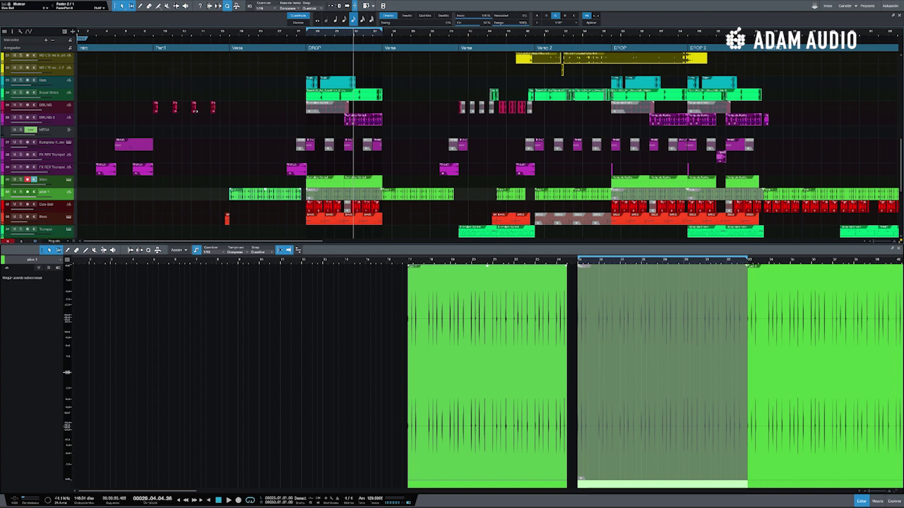
Place the playhead at bar 8 before the DRUMS clips and show the DRUMS track's channel in the mixer
{"action": "left_click", "coordinate": [151, 40]}
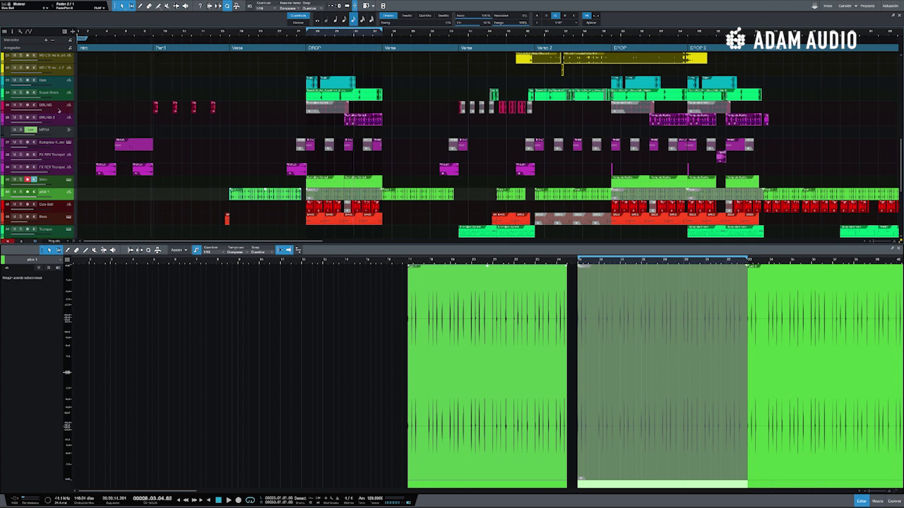
{"action": "left_click", "coordinate": [59, 109]}
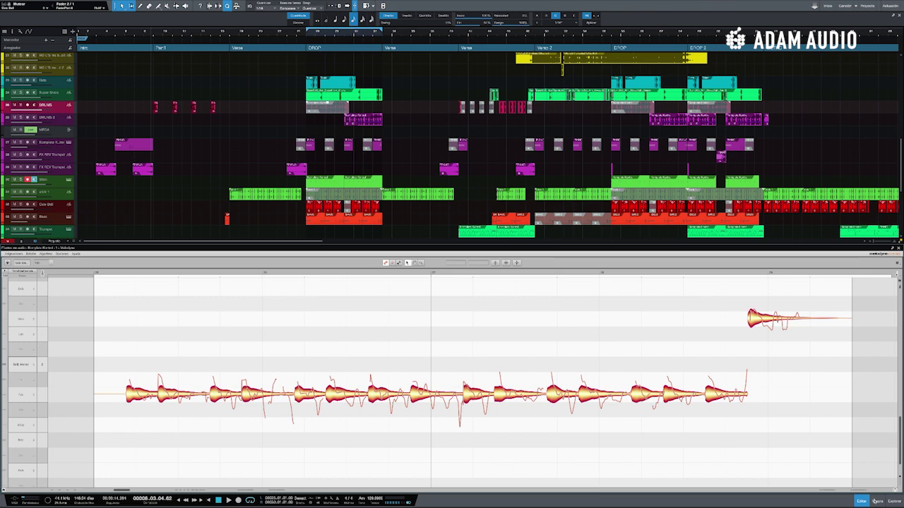
{"action": "left_click", "coordinate": [876, 501]}
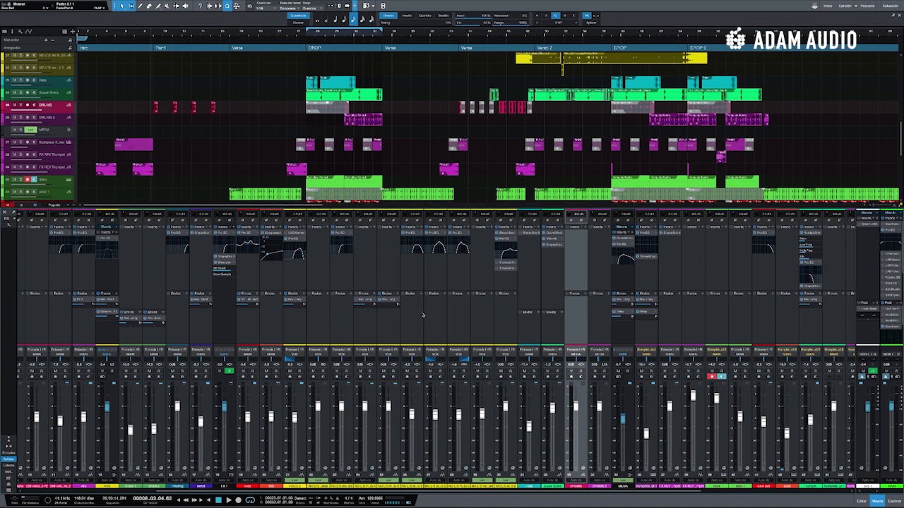
{"action": "scroll", "coordinate": [506, 330], "scroll_direction": "right", "scroll_amount": 3}
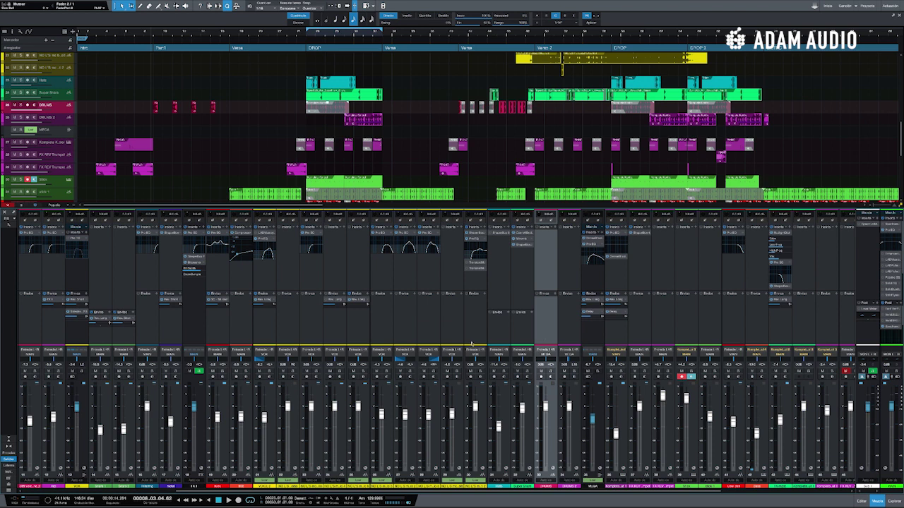
Solo the DRUMS, DRUMS 2 and MEGA tracks, and inspect the Ozone insert on the MEGA channel
{"action": "left_click", "coordinate": [20, 116]}
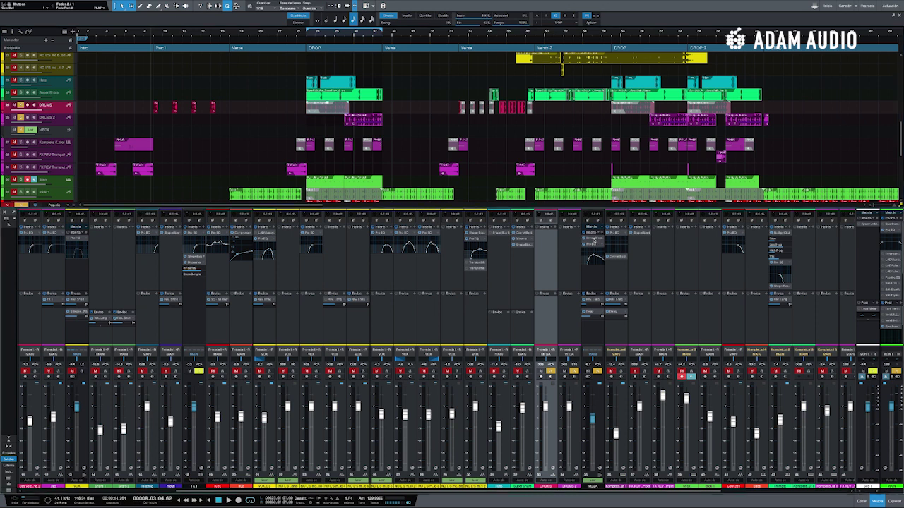
{"action": "left_click", "coordinate": [594, 241]}
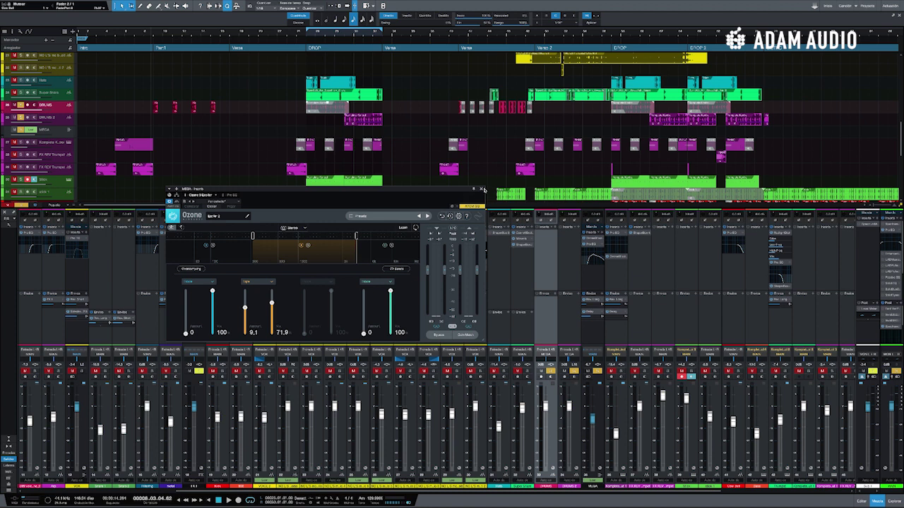
{"action": "left_click", "coordinate": [480, 189]}
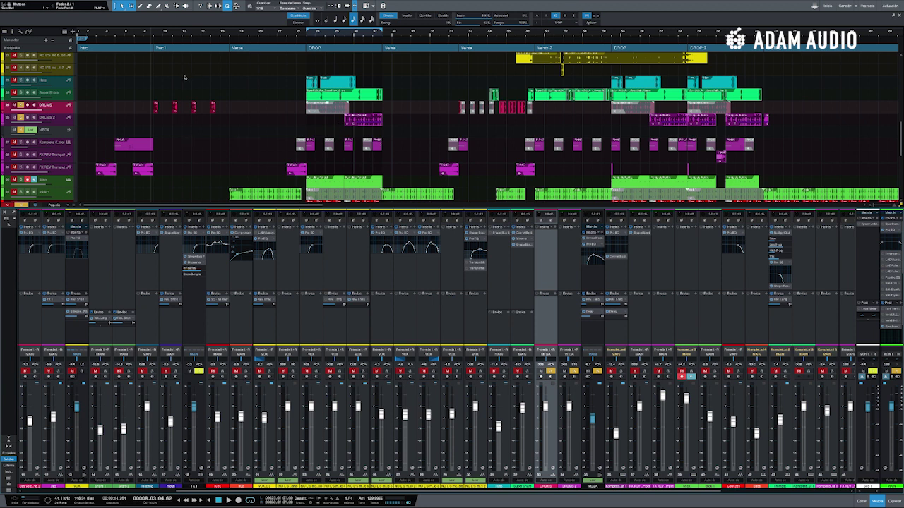
Audition the soloed drum tracks in Part 1 and the first DROP, and clear their solos
{"action": "key", "text": "space"}
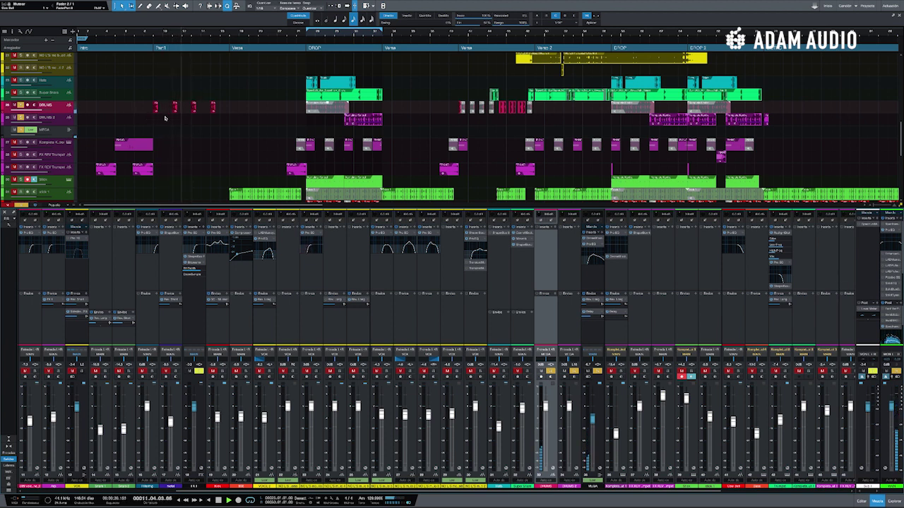
{"action": "left_click", "coordinate": [352, 33]}
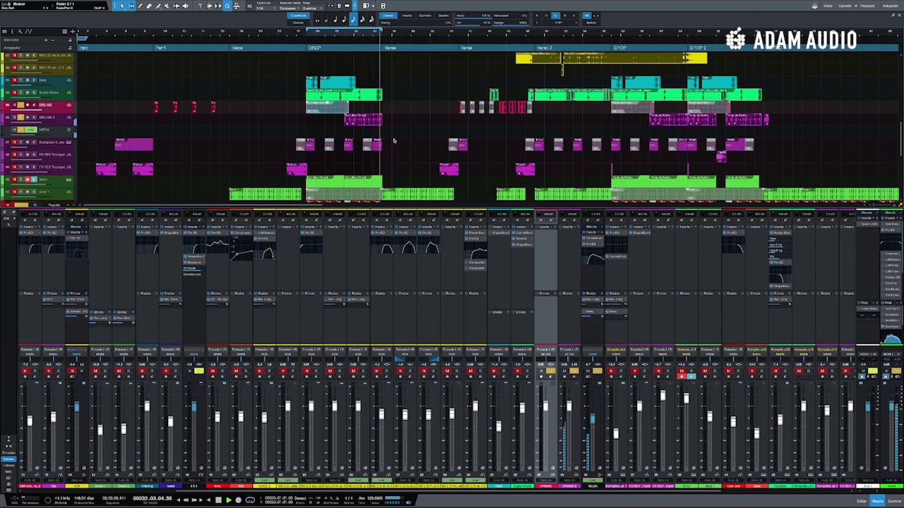
{"action": "key", "text": "space"}
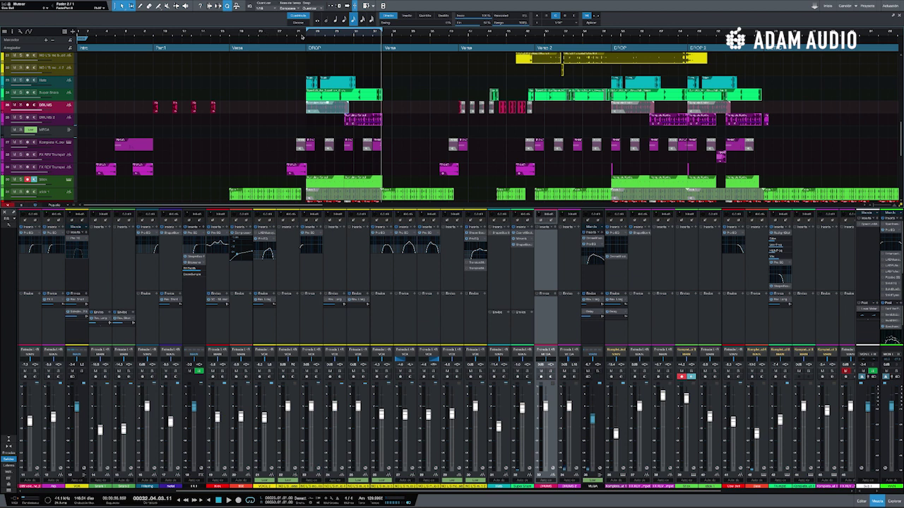
Audition the DRUMS 2 track on its own in the second half of the first DROP, and clear its solo
{"action": "left_click", "coordinate": [363, 39]}
{"action": "key", "text": "space"}
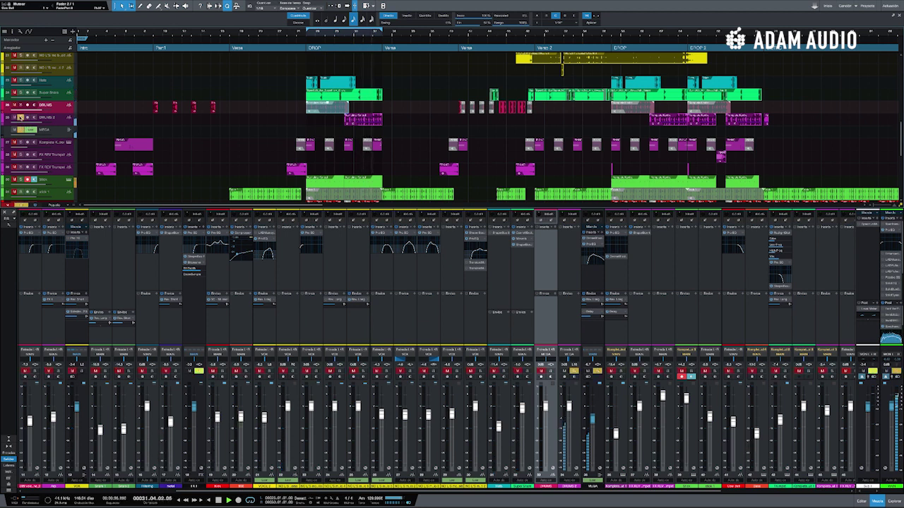
{"action": "left_click", "coordinate": [14, 118]}
{"action": "left_click", "coordinate": [14, 118]}
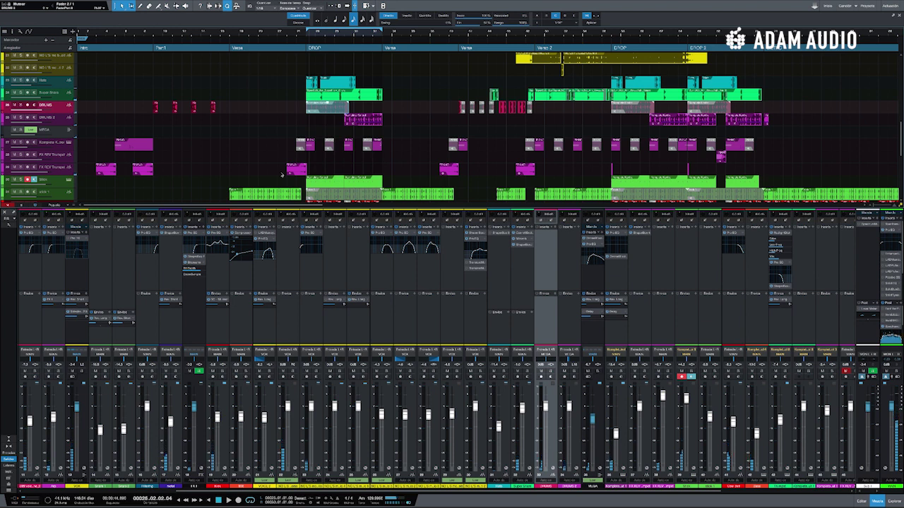
Solo the teal track above Super Snare, audition its clips in the first DROP, and clear the solo
{"action": "scroll", "coordinate": [424, 134], "scroll_direction": "down", "scroll_amount": 5}
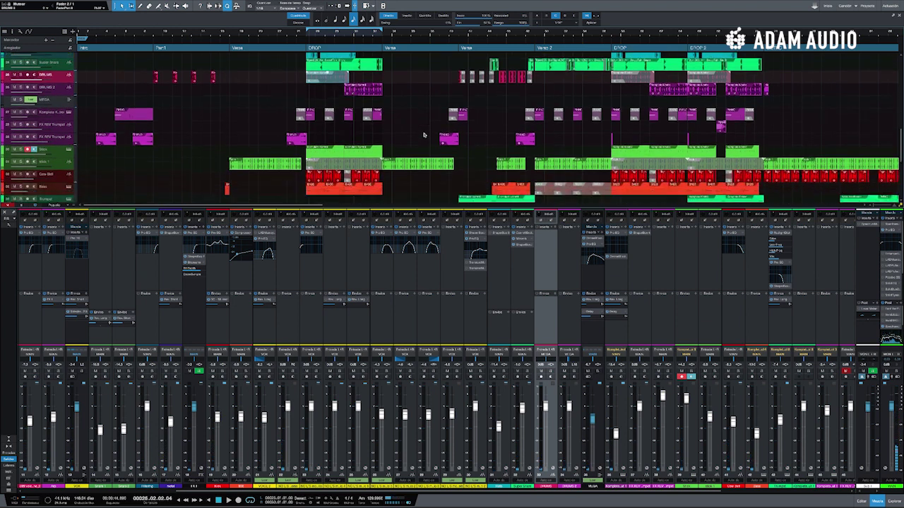
{"action": "scroll", "coordinate": [387, 148], "scroll_direction": "up", "scroll_amount": 5}
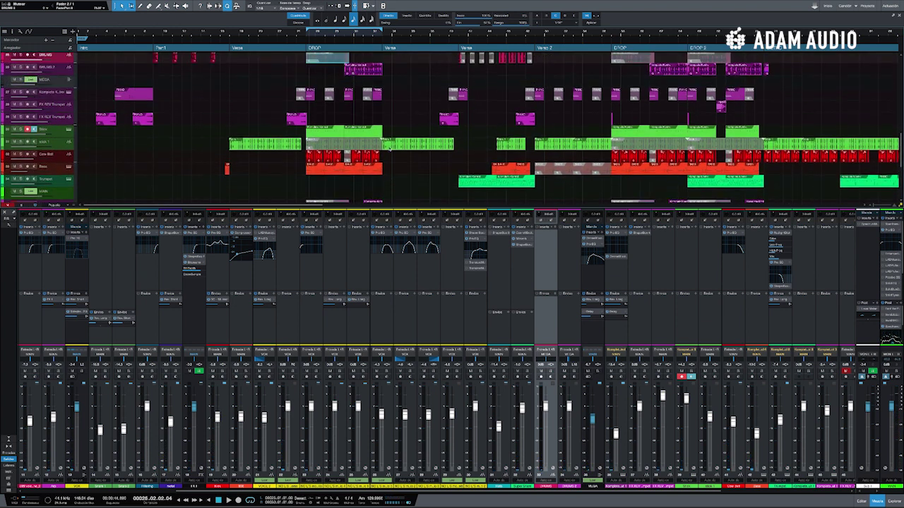
{"action": "scroll", "coordinate": [387, 148], "scroll_direction": "up", "scroll_amount": 2}
{"action": "scroll", "coordinate": [388, 149], "scroll_direction": "down", "scroll_amount": 6}
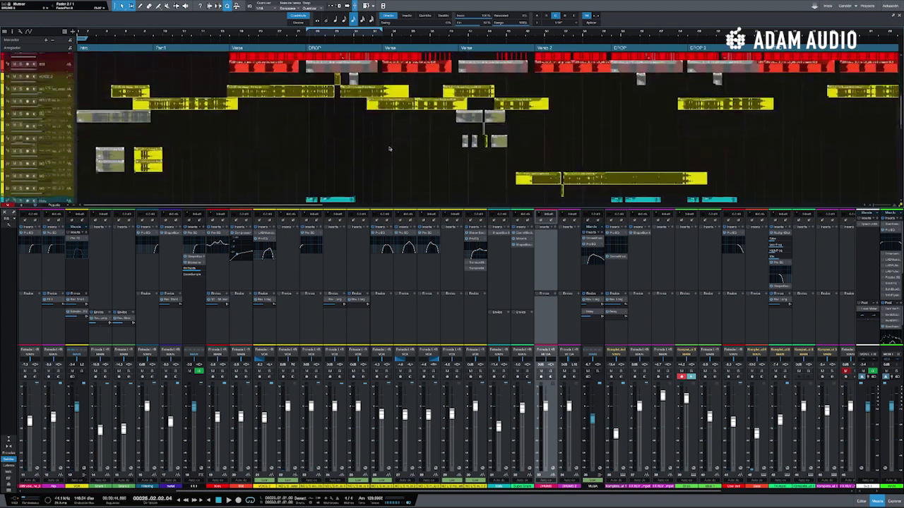
{"action": "scroll", "coordinate": [388, 149], "scroll_direction": "down", "scroll_amount": 3}
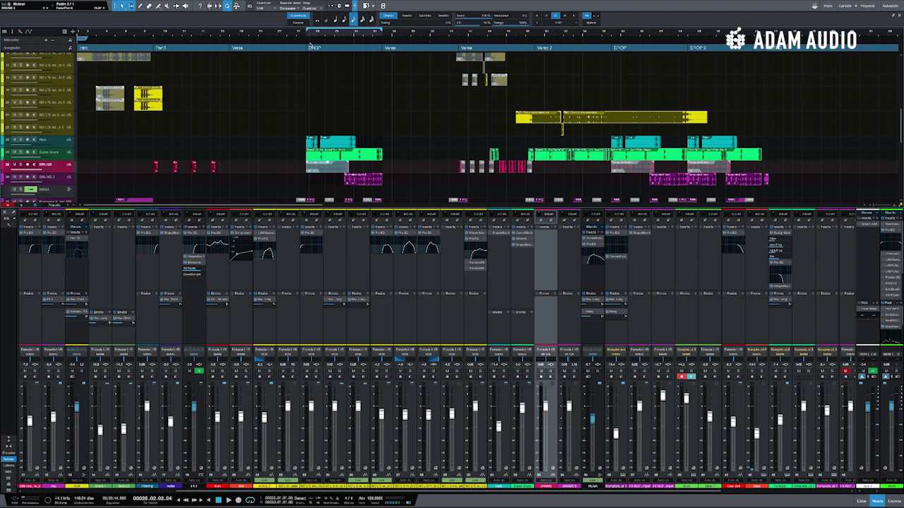
{"action": "left_click_drag", "start_coordinate": [303, 33], "coordinate": [306, 48]}
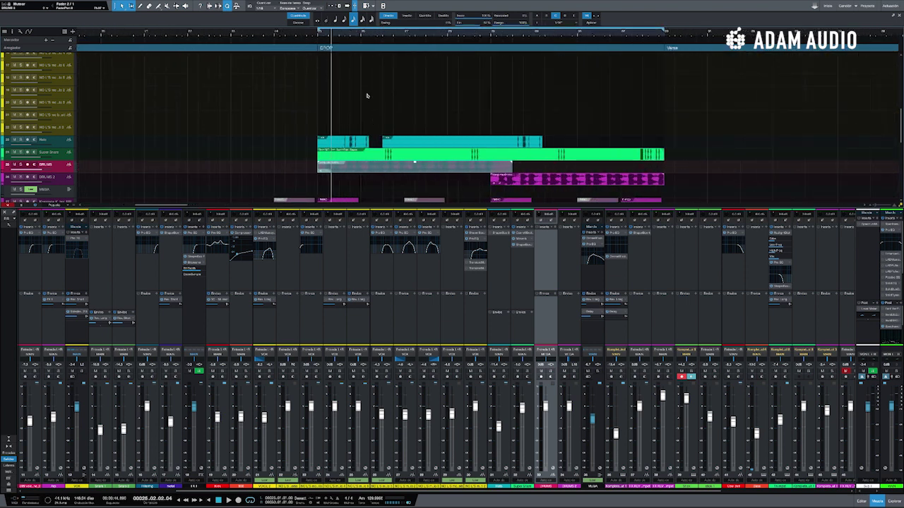
{"action": "key", "text": "s"}
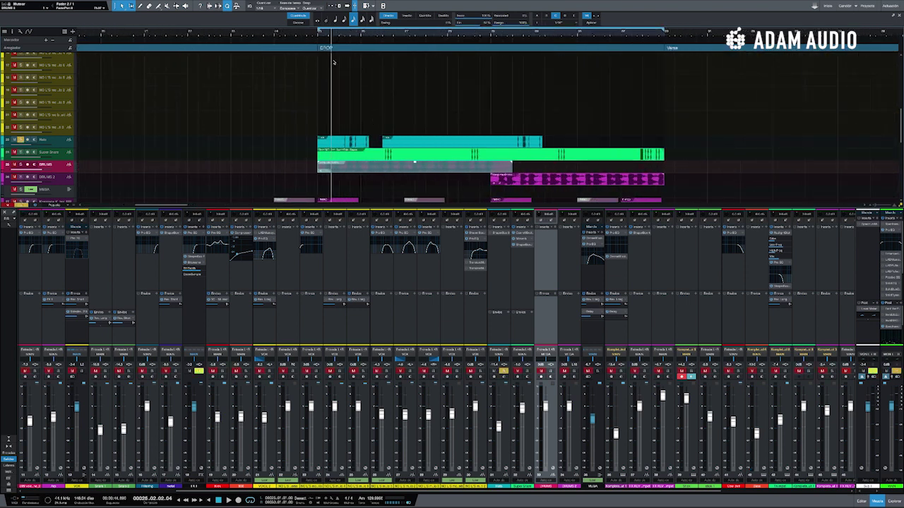
{"action": "key", "text": "space"}
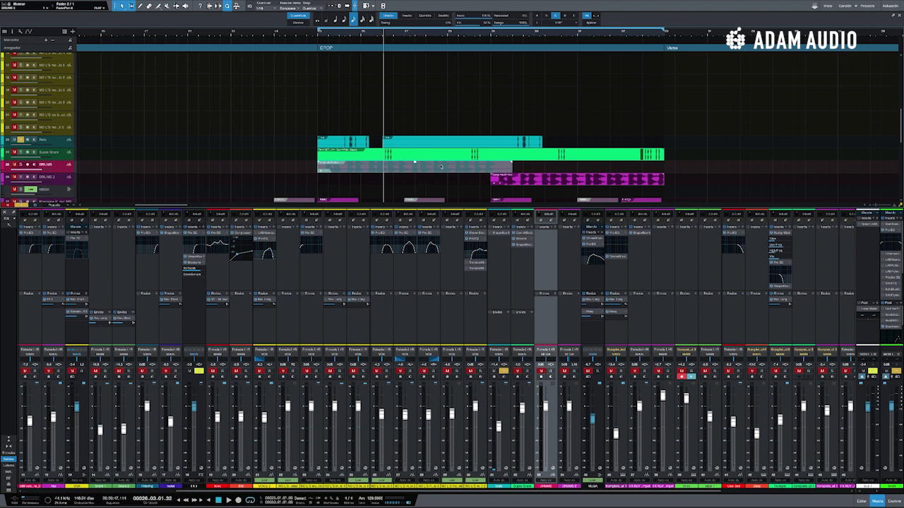
{"action": "left_click", "coordinate": [20, 140]}
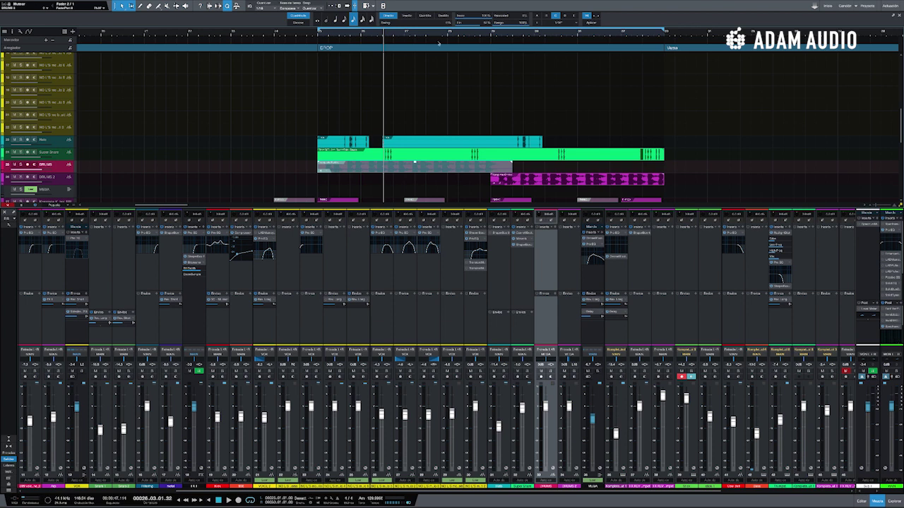
Review the drum and snare clips around the start of Verse 2 up close, and return to the full arrangement
{"action": "left_click_drag", "start_coordinate": [430, 32], "coordinate": [426, 17]}
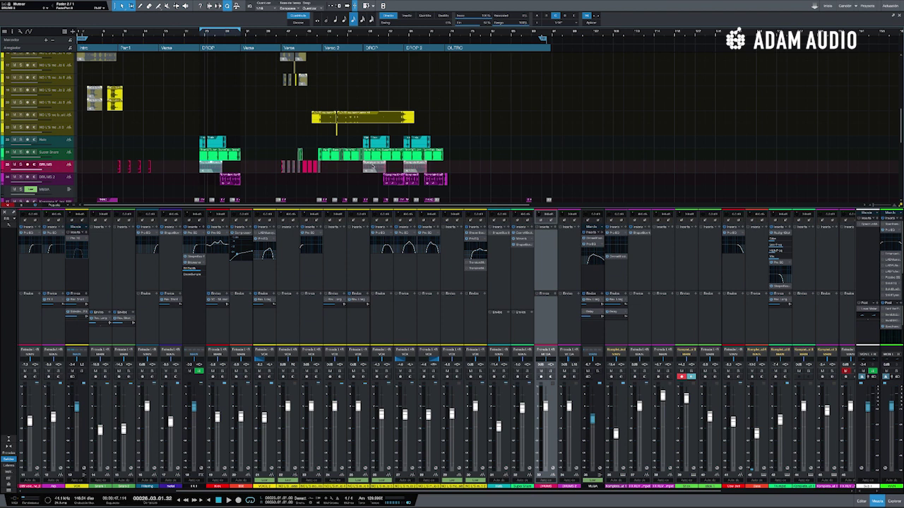
{"action": "left_click_drag", "start_coordinate": [297, 35], "coordinate": [308, 59]}
{"action": "scroll", "coordinate": [630, 134], "scroll_direction": "right", "scroll_amount": 4}
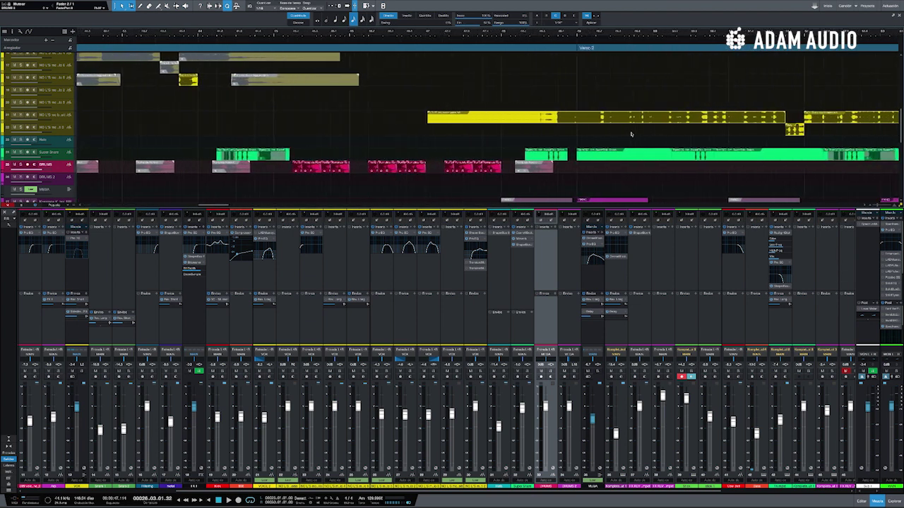
{"action": "scroll", "coordinate": [631, 134], "scroll_direction": "right", "scroll_amount": 3}
{"action": "left_click_drag", "start_coordinate": [336, 36], "coordinate": [335, 15]}
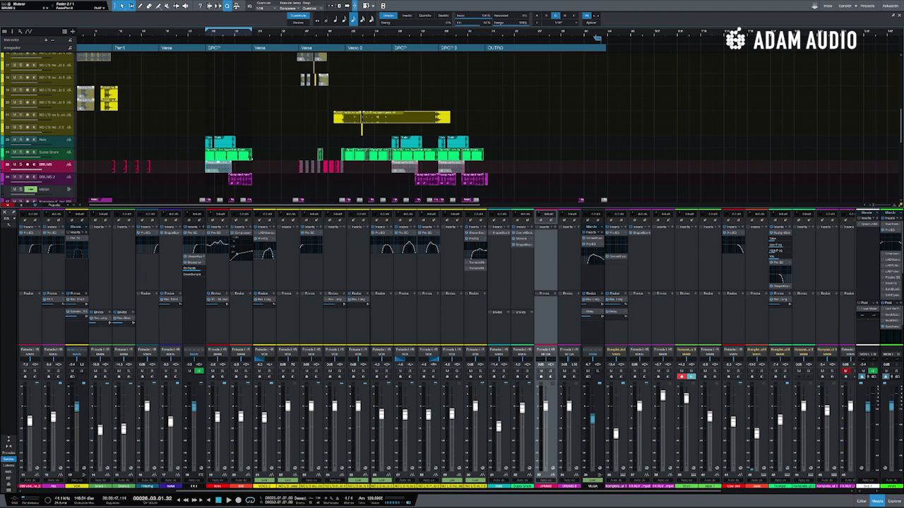
{"action": "scroll", "coordinate": [250, 161], "scroll_direction": "right", "scroll_amount": 1}
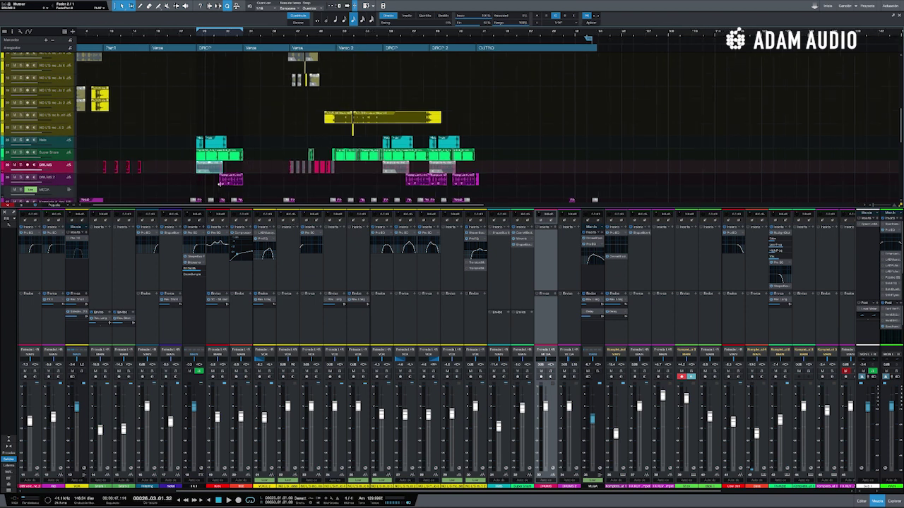
Zoom in on the first DROP and audition the Super Snare track, first within the mix and then soloed
{"action": "left_click", "coordinate": [59, 154]}
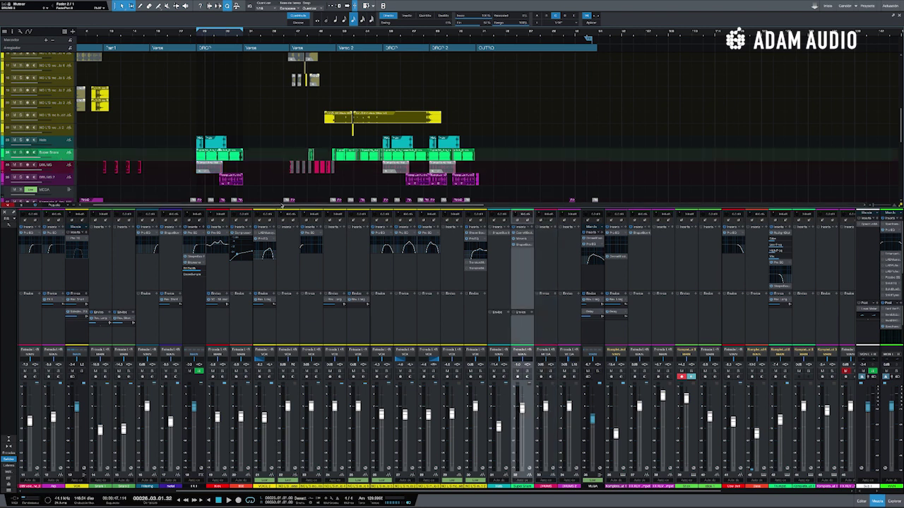
{"action": "left_click_drag", "start_coordinate": [202, 36], "coordinate": [211, 59]}
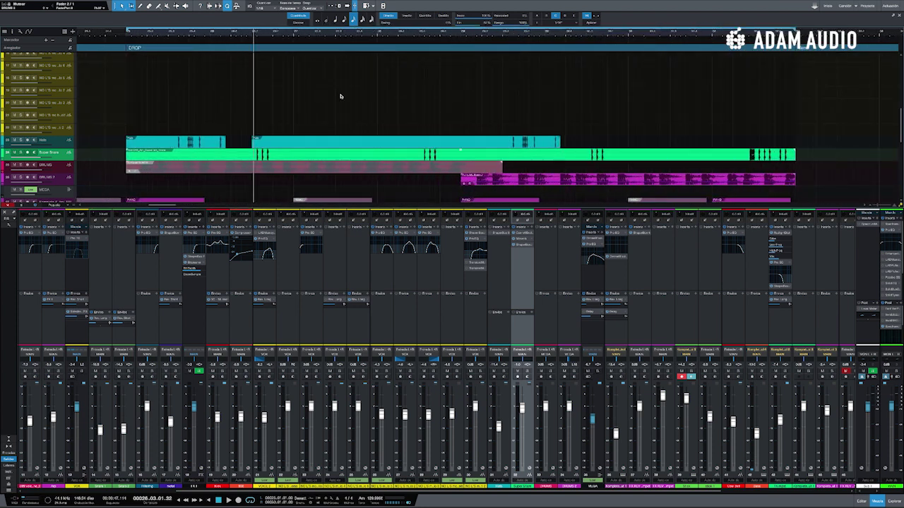
{"action": "scroll", "coordinate": [341, 96], "scroll_direction": "right", "scroll_amount": 4}
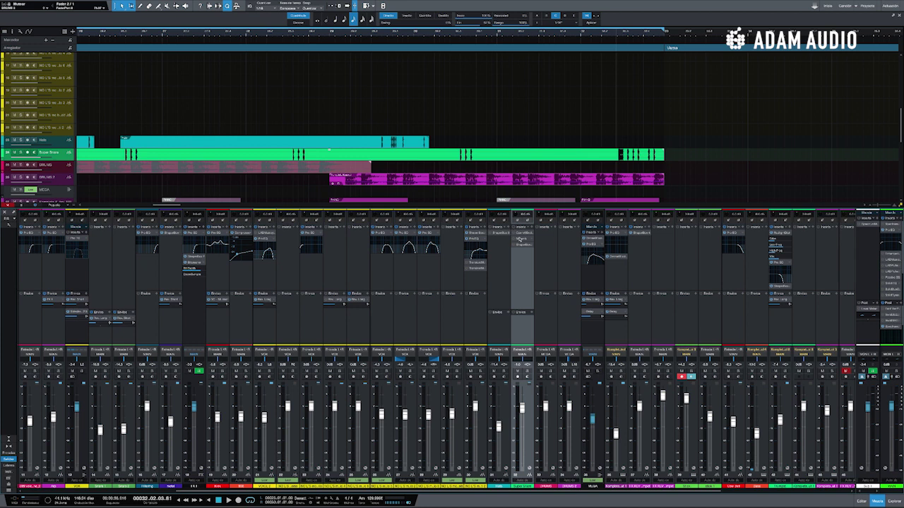
{"action": "key", "text": "space"}
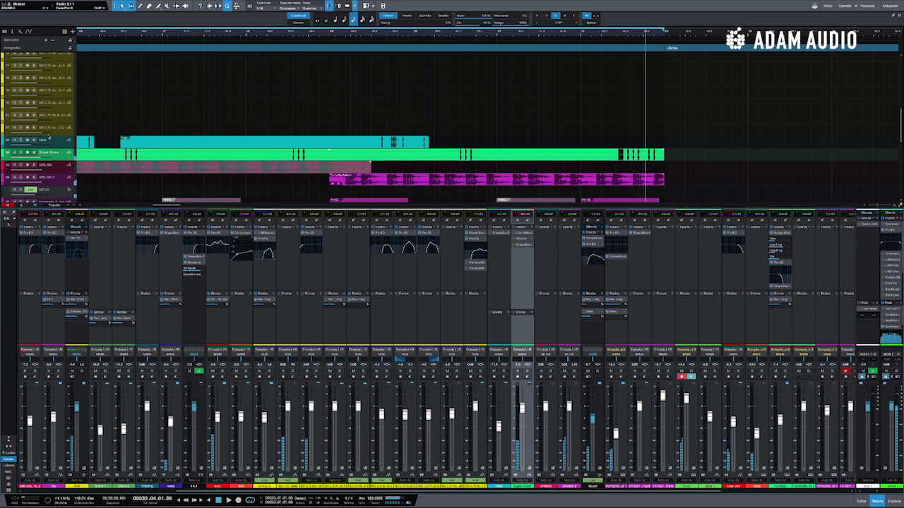
{"action": "left_click", "coordinate": [21, 152]}
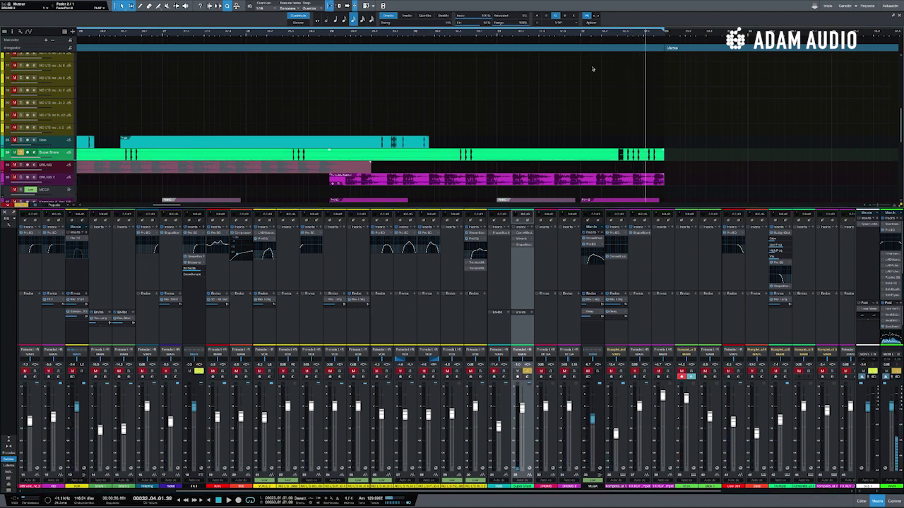
{"action": "left_click", "coordinate": [605, 33]}
{"action": "key", "text": "space"}
{"action": "key", "text": "space"}
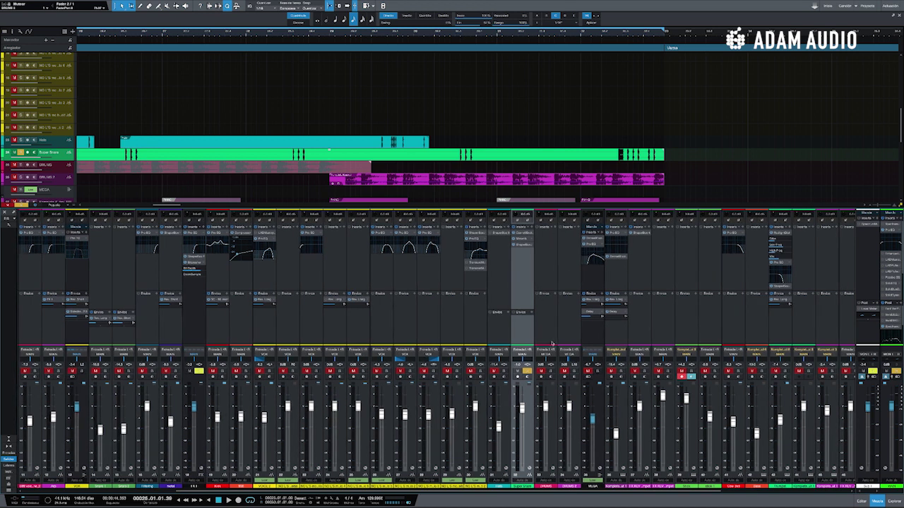
Open the Super Snare channel's inserts and show their routing view to examine the Splitter settings and its parallel effect branches
{"action": "left_click", "coordinate": [530, 469]}
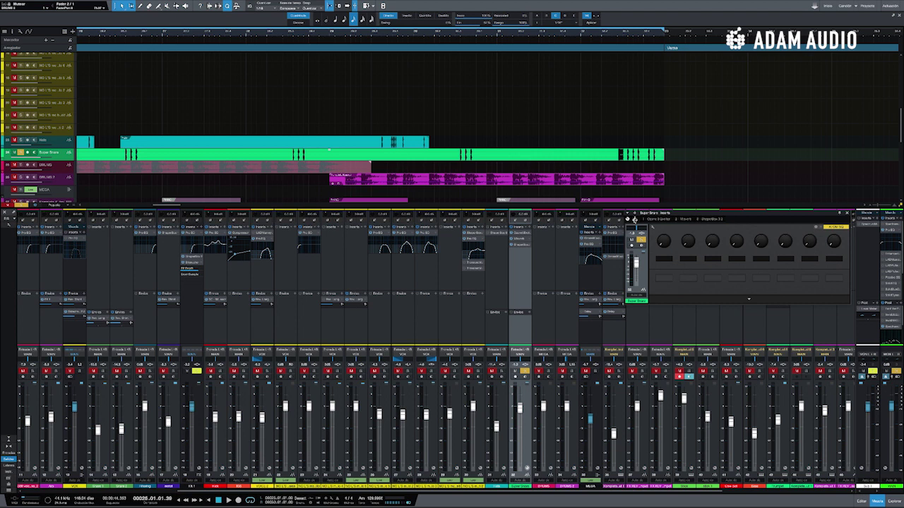
{"action": "left_click", "coordinate": [635, 219]}
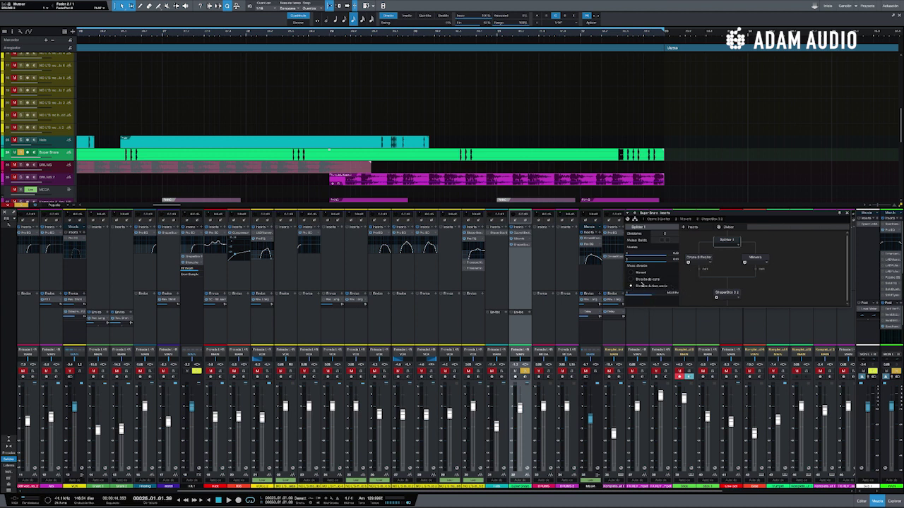
{"action": "mouse_move", "coordinate": [641, 294]}
{"action": "scroll", "coordinate": [599, 196], "scroll_direction": "down", "scroll_amount": 1}
{"action": "scroll", "coordinate": [323, 227], "scroll_direction": "left", "scroll_amount": 1}
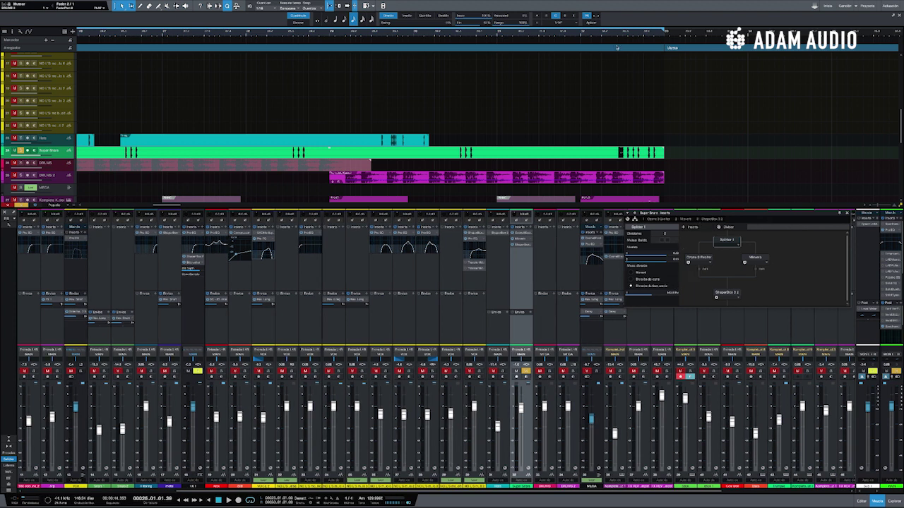
Audition the soloed Super Snare again in the first DROP, and clear its solo
{"action": "left_click", "coordinate": [603, 33]}
{"action": "key", "text": "space"}
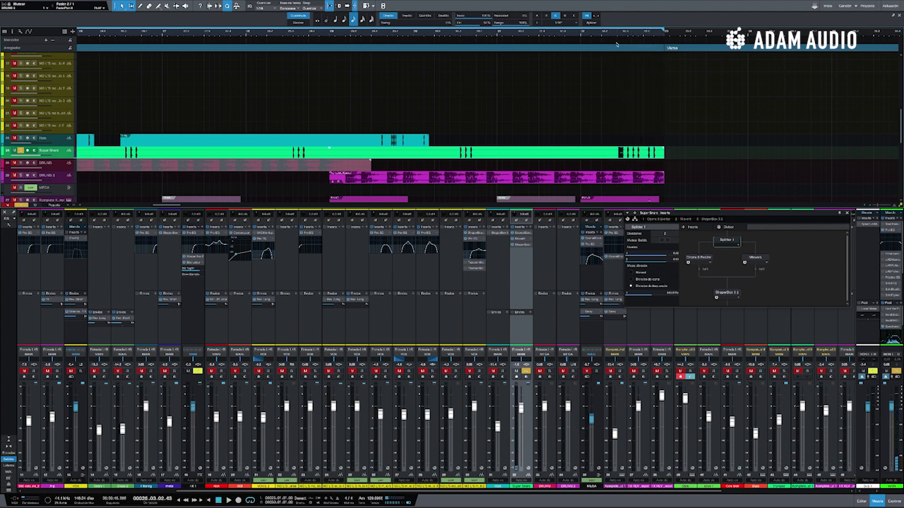
{"action": "left_click", "coordinate": [456, 33]}
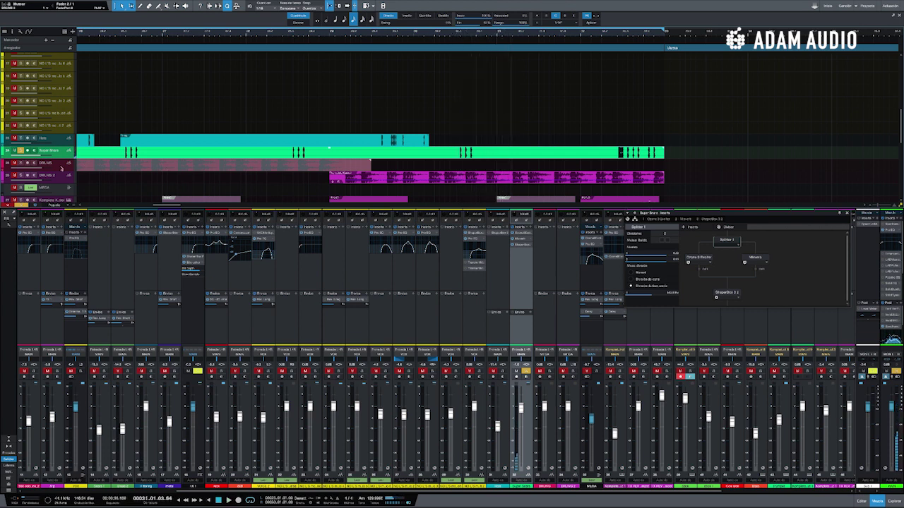
{"action": "left_click", "coordinate": [21, 151]}
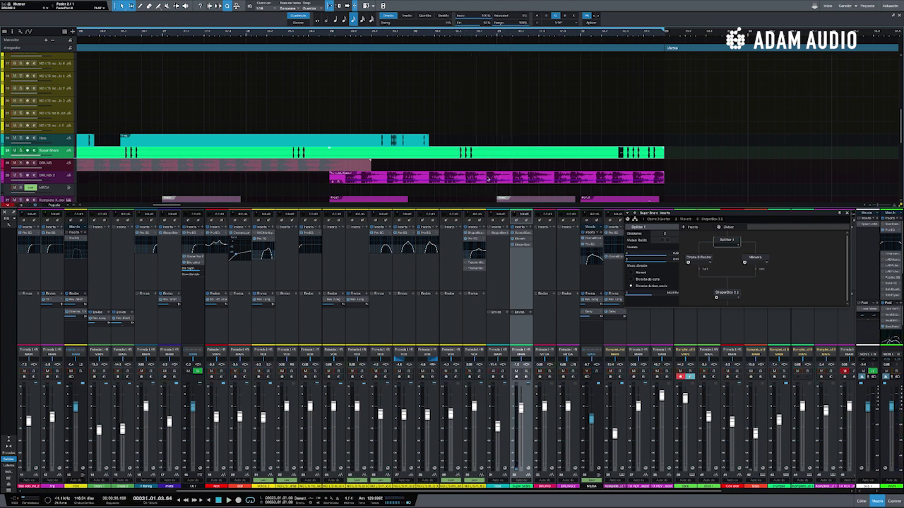
Review the full arrangement from the drum tracks up to the bass tracks, comparing the clips across sections
{"action": "scroll", "coordinate": [447, 27], "scroll_direction": "down", "scroll_amount": 3}
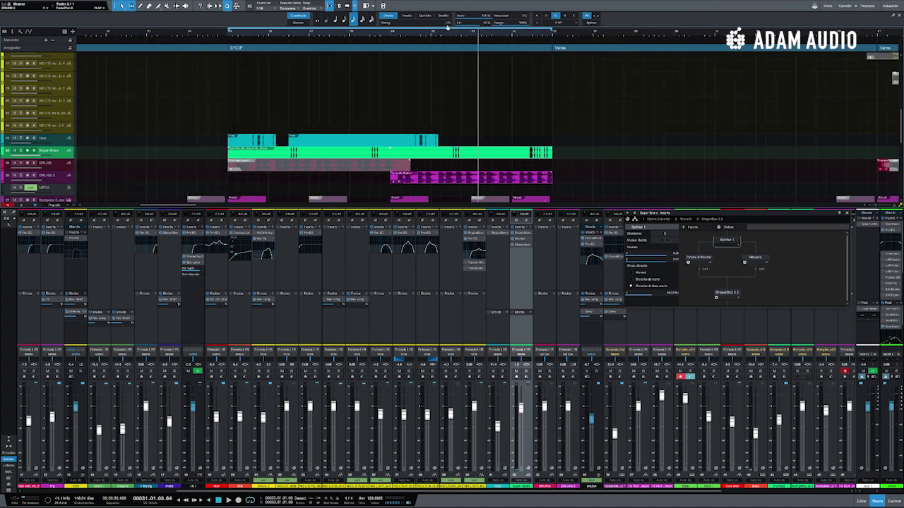
{"action": "scroll", "coordinate": [447, 27], "scroll_direction": "down", "scroll_amount": 8}
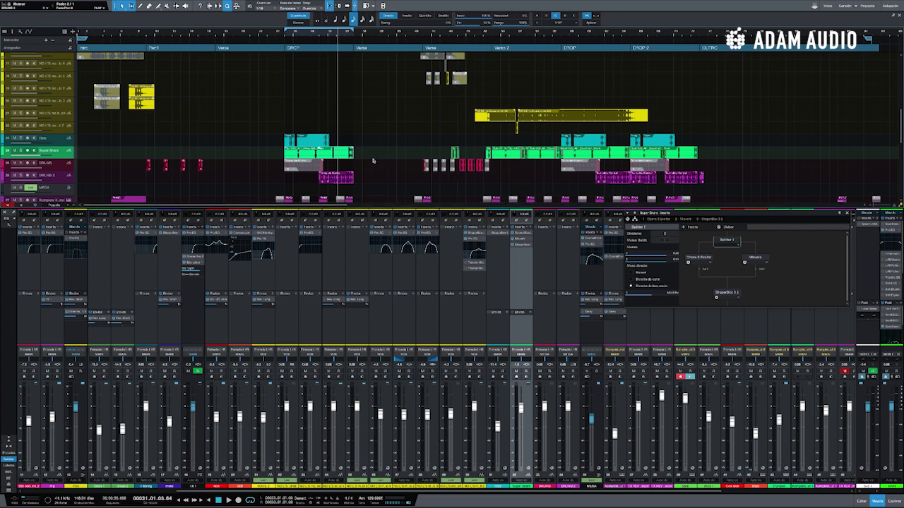
{"action": "scroll", "coordinate": [373, 161], "scroll_direction": "right", "scroll_amount": 3}
{"action": "scroll", "coordinate": [373, 161], "scroll_direction": "left", "scroll_amount": 3}
{"action": "scroll", "coordinate": [372, 161], "scroll_direction": "up", "scroll_amount": 1}
{"action": "scroll", "coordinate": [373, 161], "scroll_direction": "up", "scroll_amount": 5}
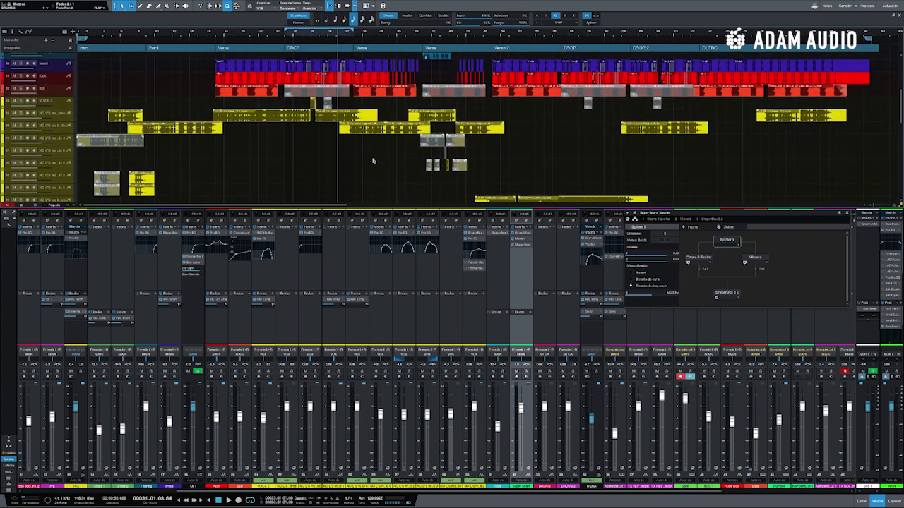
{"action": "scroll", "coordinate": [373, 161], "scroll_direction": "up", "scroll_amount": 4}
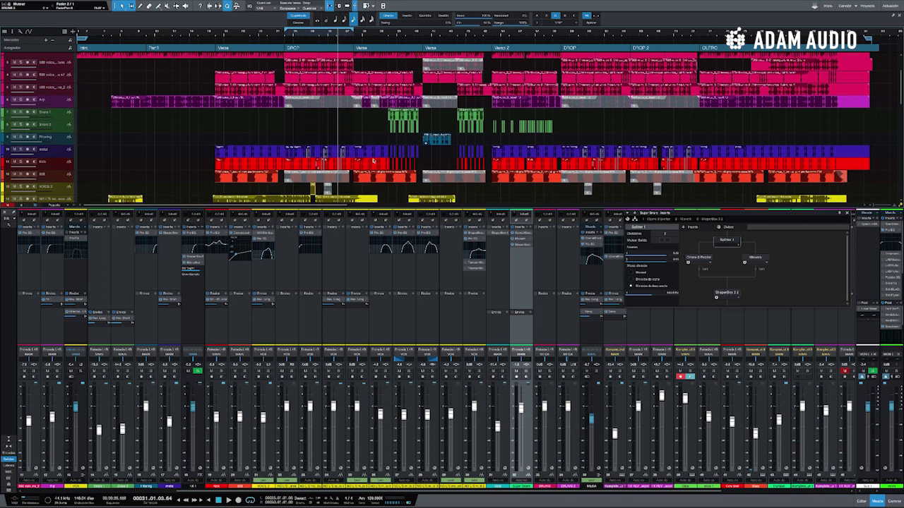
{"action": "scroll", "coordinate": [373, 161], "scroll_direction": "up", "scroll_amount": 1}
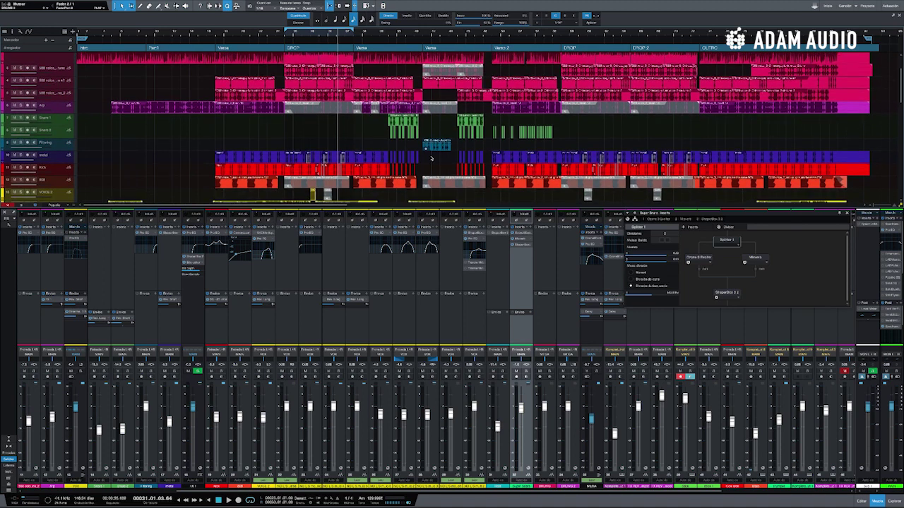
{"action": "scroll", "coordinate": [431, 157], "scroll_direction": "up", "scroll_amount": 4}
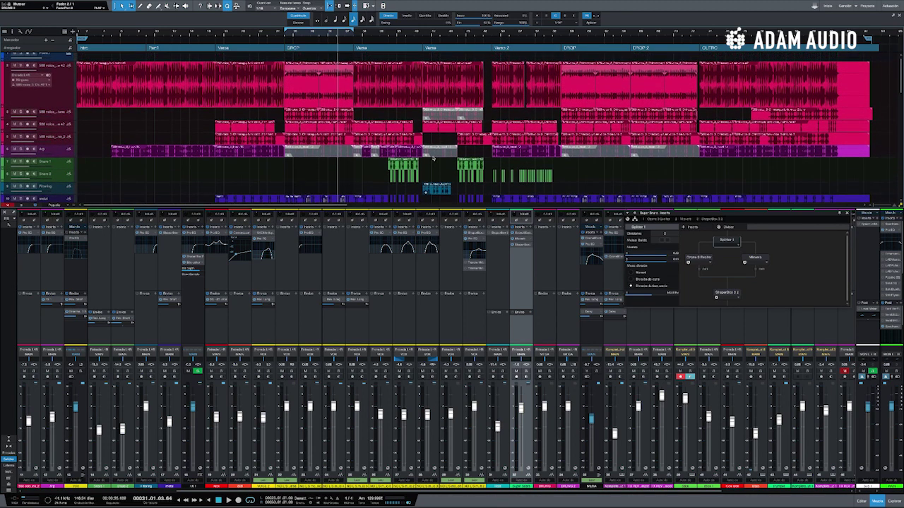
{"action": "scroll", "coordinate": [460, 168], "scroll_direction": "down", "scroll_amount": 3}
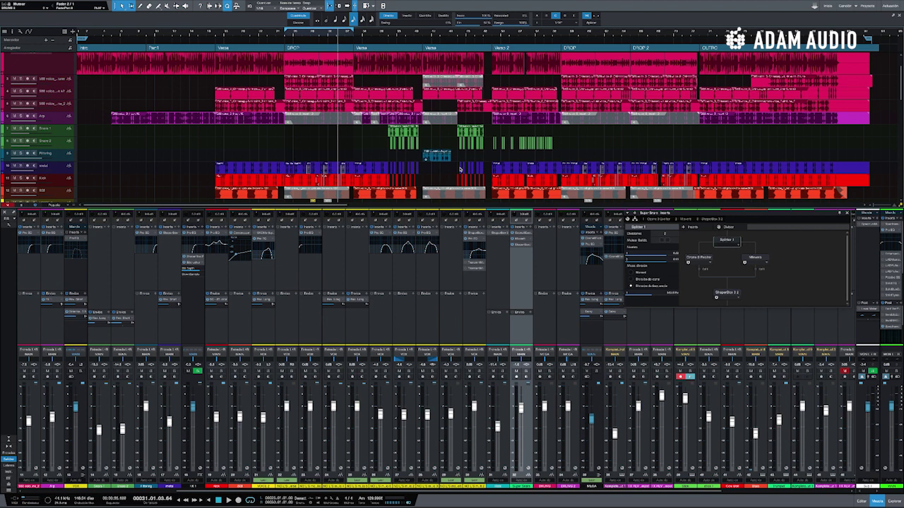
{"action": "scroll", "coordinate": [459, 169], "scroll_direction": "down", "scroll_amount": 3}
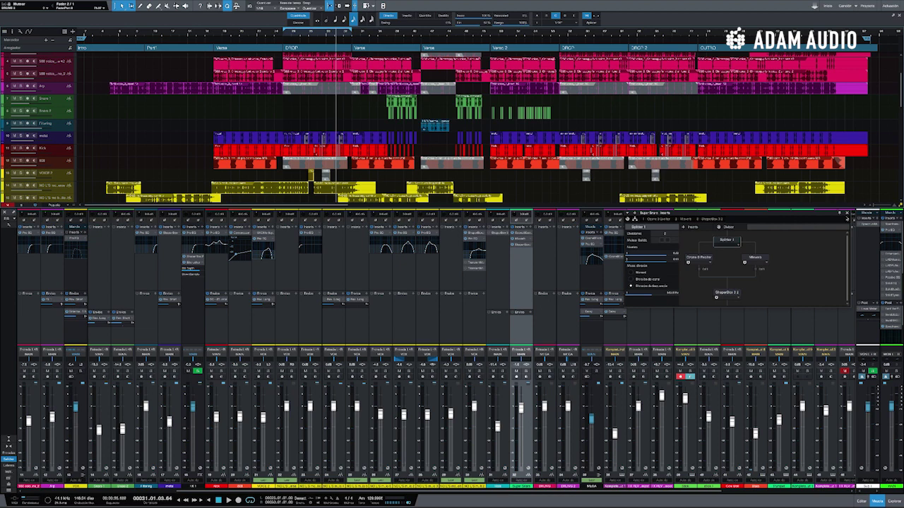
Close the Super Snare inserts window and hide the mixer to show the arrangement from its first track
{"action": "left_click", "coordinate": [847, 218]}
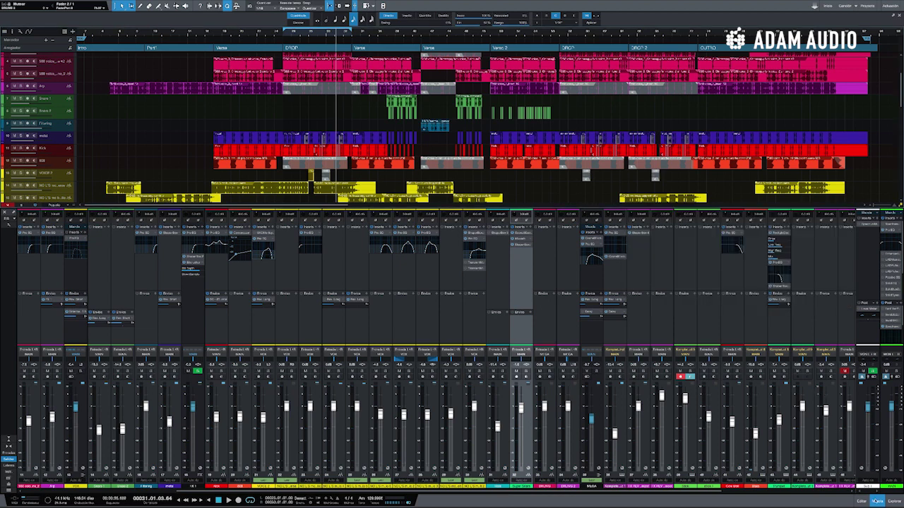
{"action": "left_click", "coordinate": [876, 500]}
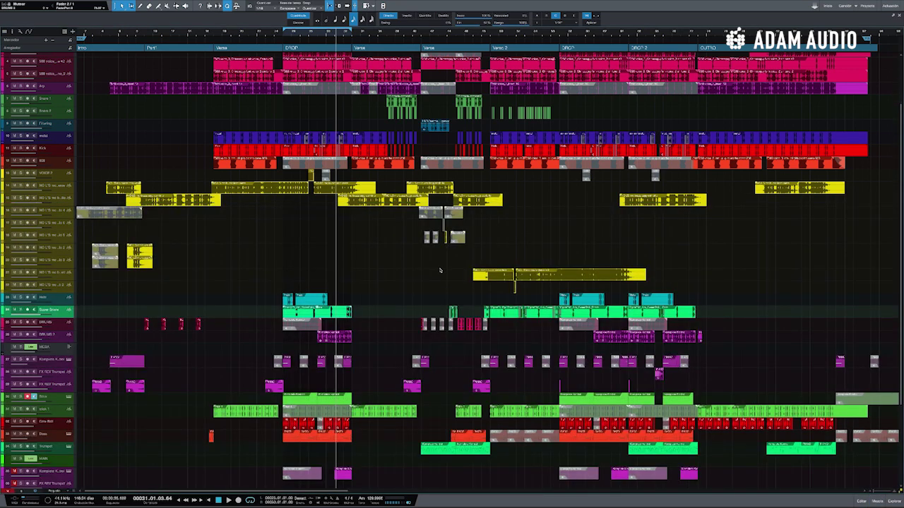
{"action": "scroll", "coordinate": [439, 271], "scroll_direction": "up", "scroll_amount": 3}
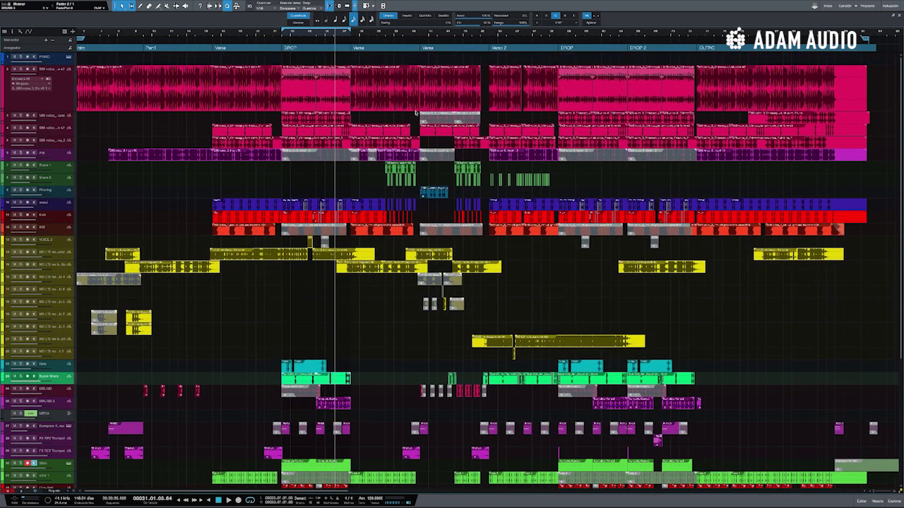
Zoom in on the Verse after the first DROP, solo Snare 1 and Snare 2, and play their clips
{"action": "left_click", "coordinate": [394, 33]}
{"action": "left_click_drag", "start_coordinate": [395, 37], "coordinate": [403, 48]}
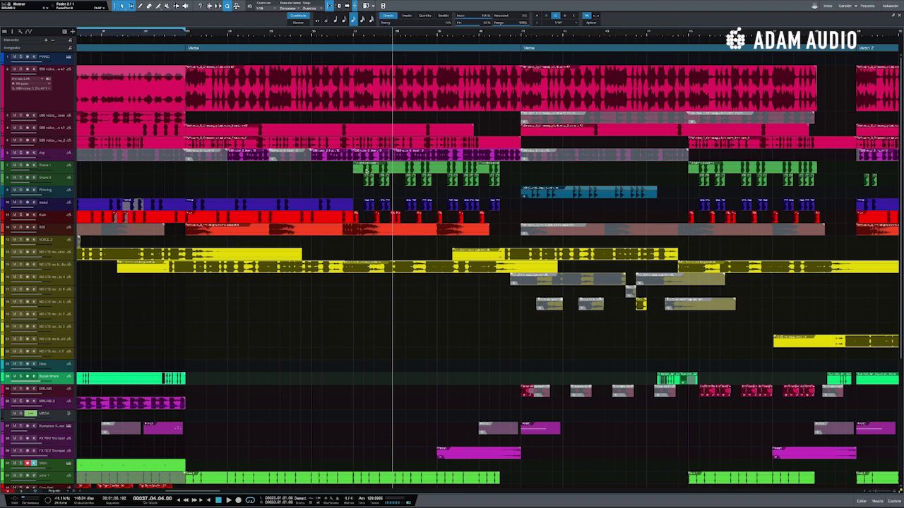
{"action": "left_click", "coordinate": [358, 34]}
{"action": "left_click_drag", "start_coordinate": [21, 165], "coordinate": [25, 178]}
{"action": "key", "text": "space"}
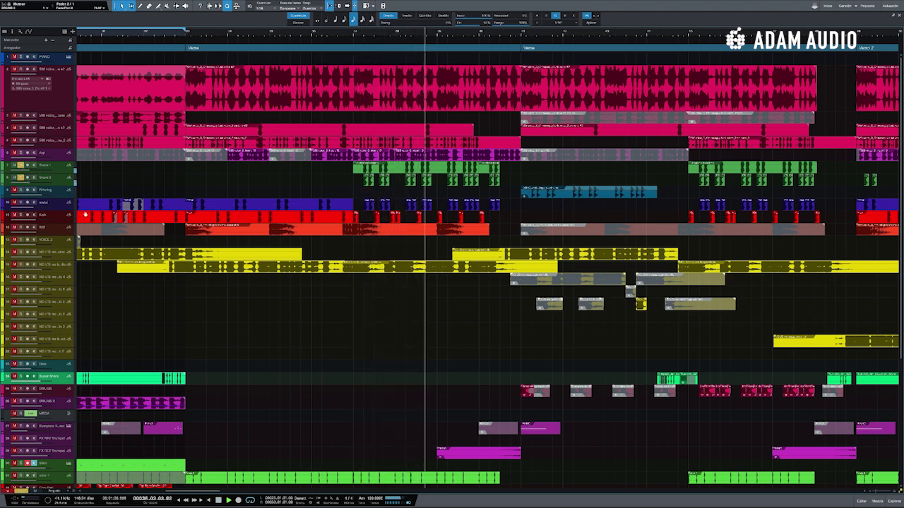
Add the dark blue track above Kick to the soloed snares, audition them together in the Verse, and clear the solos
{"action": "left_click", "coordinate": [21, 203]}
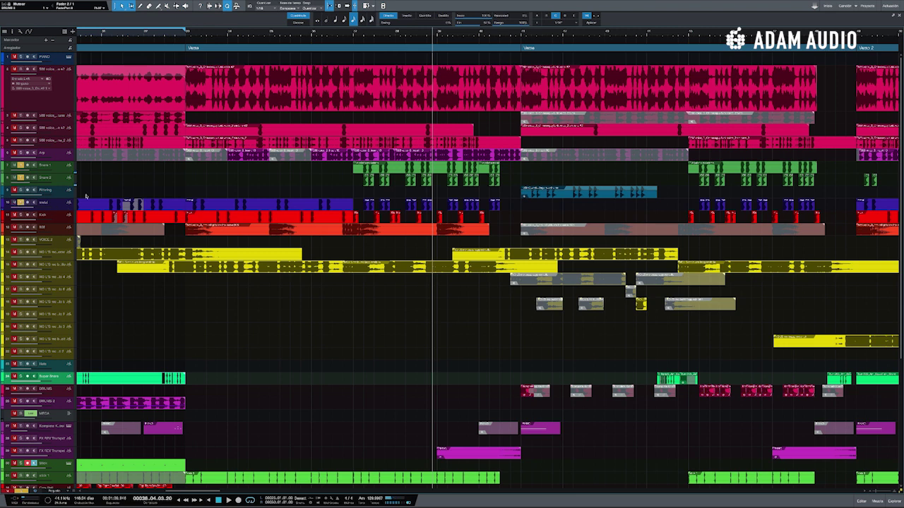
{"action": "key", "text": "space"}
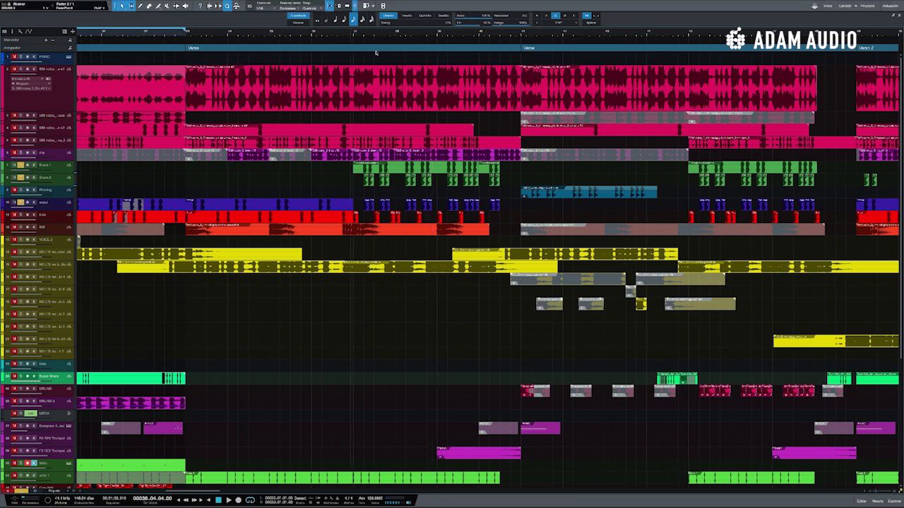
{"action": "key", "text": "space"}
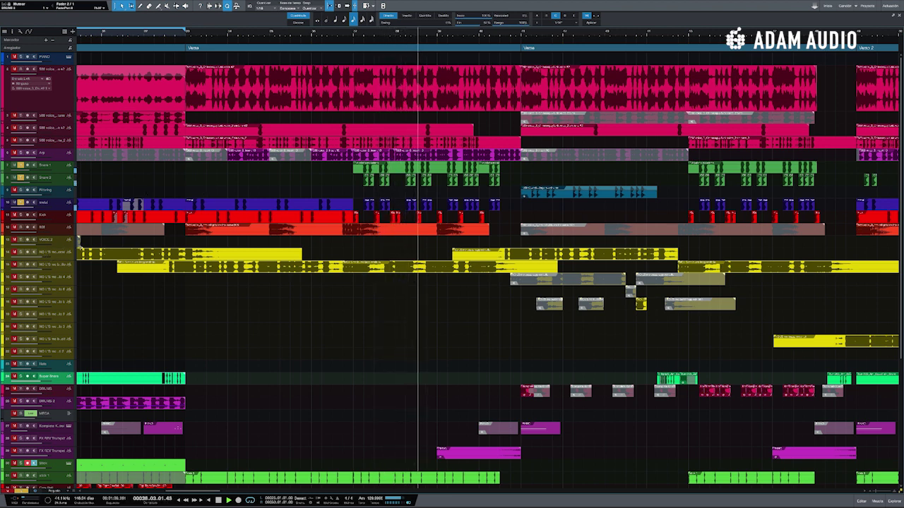
{"action": "key", "text": "space"}
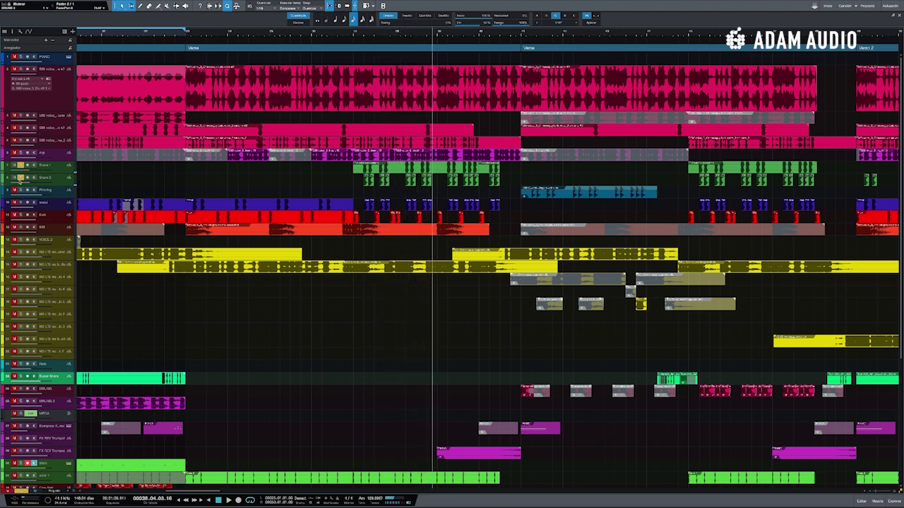
{"action": "left_click", "coordinate": [353, 33]}
{"action": "key", "text": "space"}
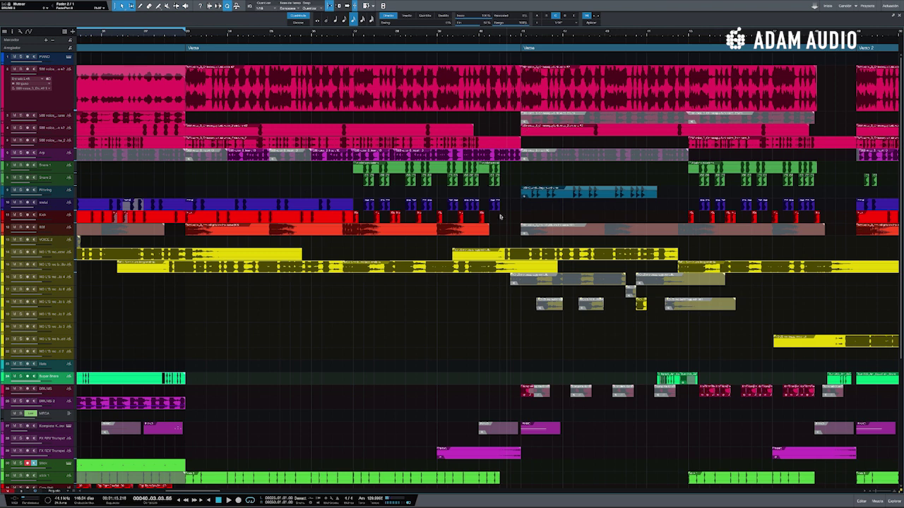
Solo the light blue track below Snare 2, audition its clip in the second Verse after the DROP, and clear the solo
{"action": "left_click", "coordinate": [57, 193]}
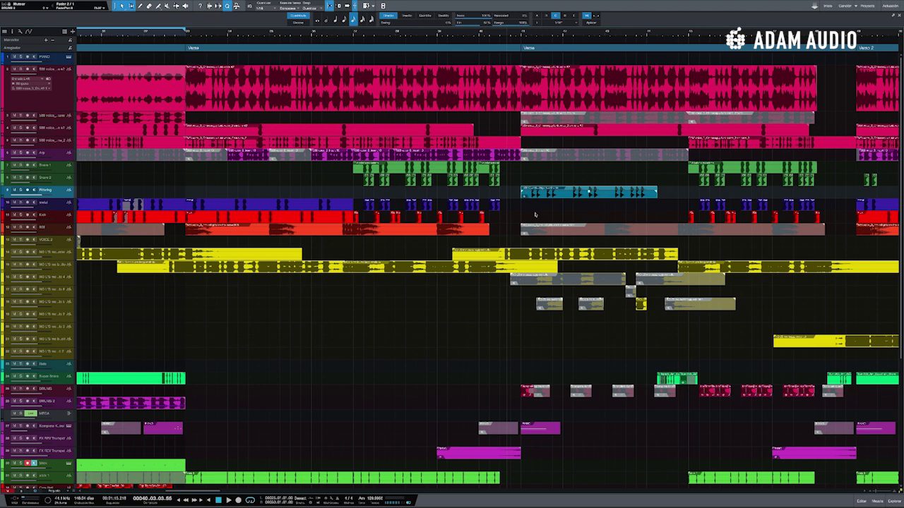
{"action": "left_click", "coordinate": [21, 191]}
{"action": "key", "text": "space"}
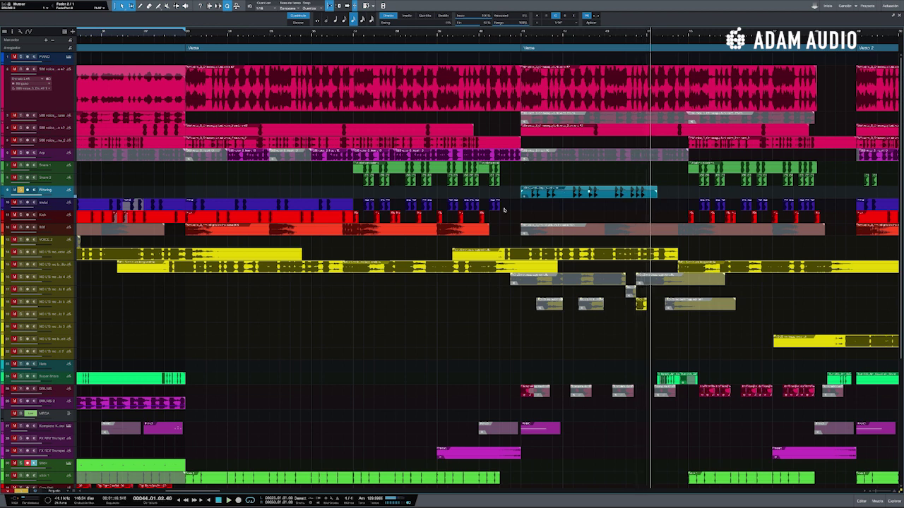
{"action": "left_click", "coordinate": [20, 190]}
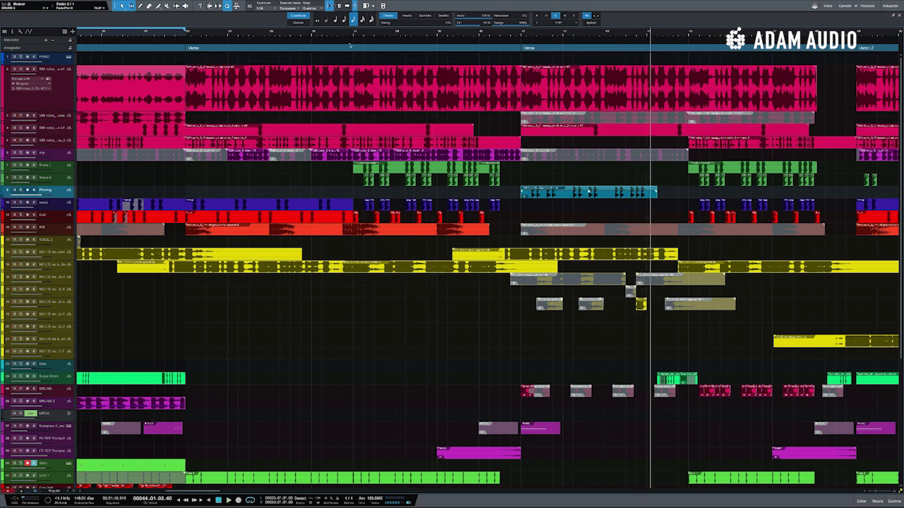
Return to the full arrangement and look over the tracks further down the list
{"action": "left_click_drag", "start_coordinate": [345, 31], "coordinate": [346, 15]}
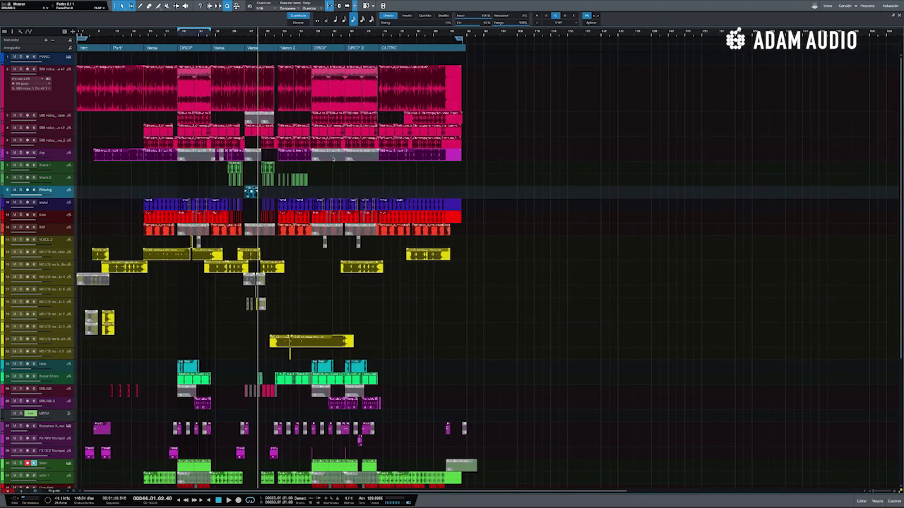
{"action": "scroll", "coordinate": [411, 241], "scroll_direction": "down", "scroll_amount": 3}
{"action": "scroll", "coordinate": [411, 242], "scroll_direction": "down", "scroll_amount": 1}
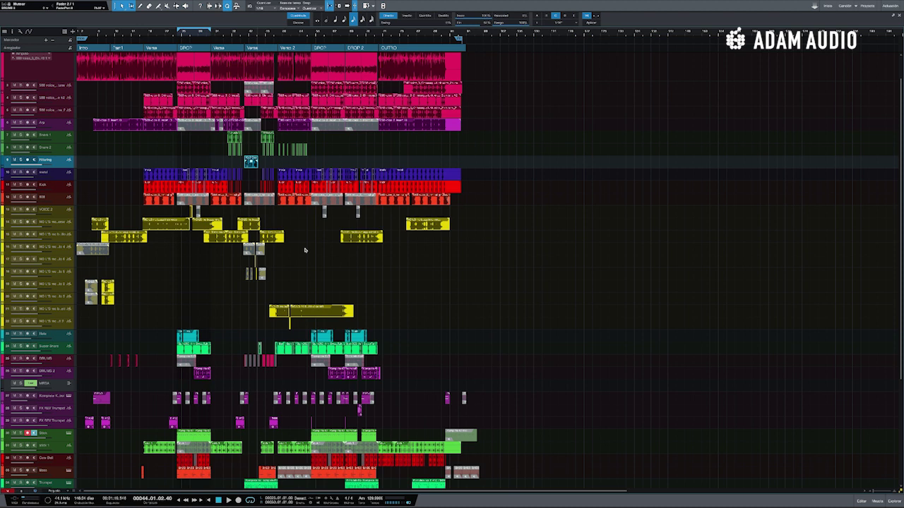
Solo the Trumpet track and play its clips from DROP 2 into the OUTRO
{"action": "key", "text": "space"}
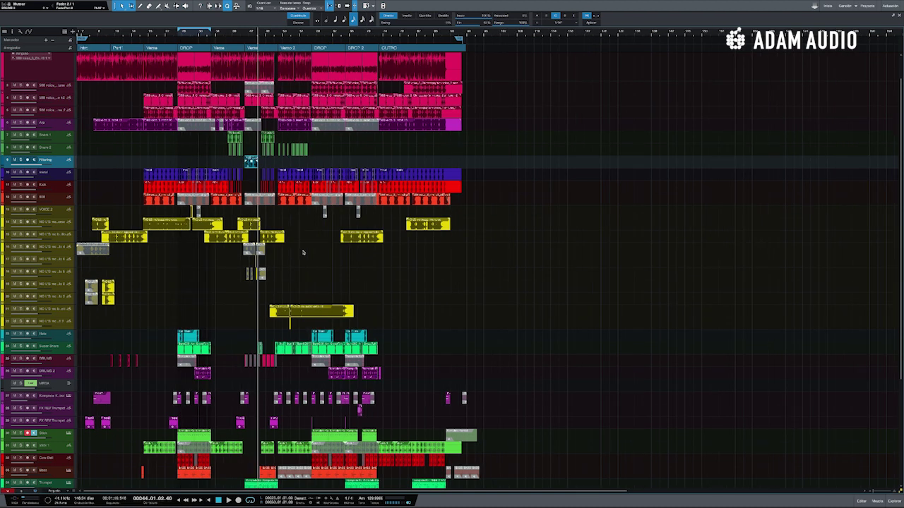
{"action": "scroll", "coordinate": [344, 255], "scroll_direction": "down", "scroll_amount": 3}
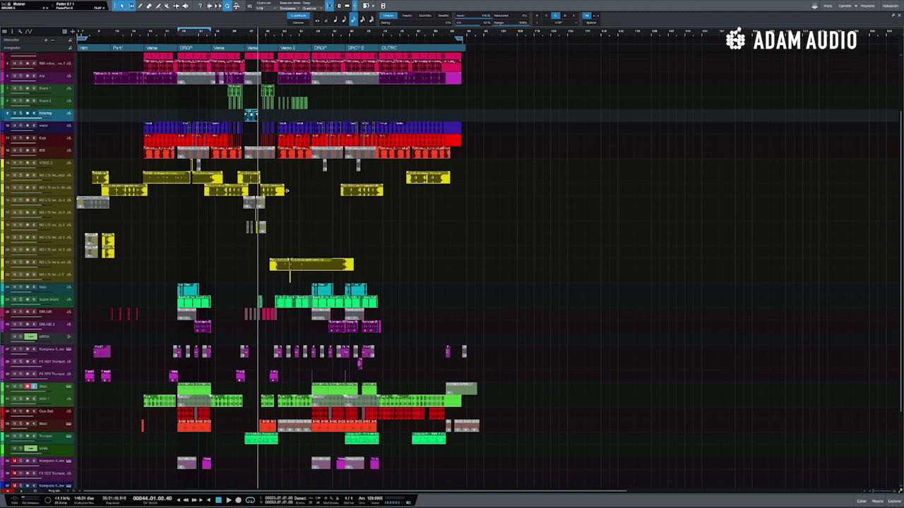
{"action": "scroll", "coordinate": [350, 242], "scroll_direction": "right", "scroll_amount": 1}
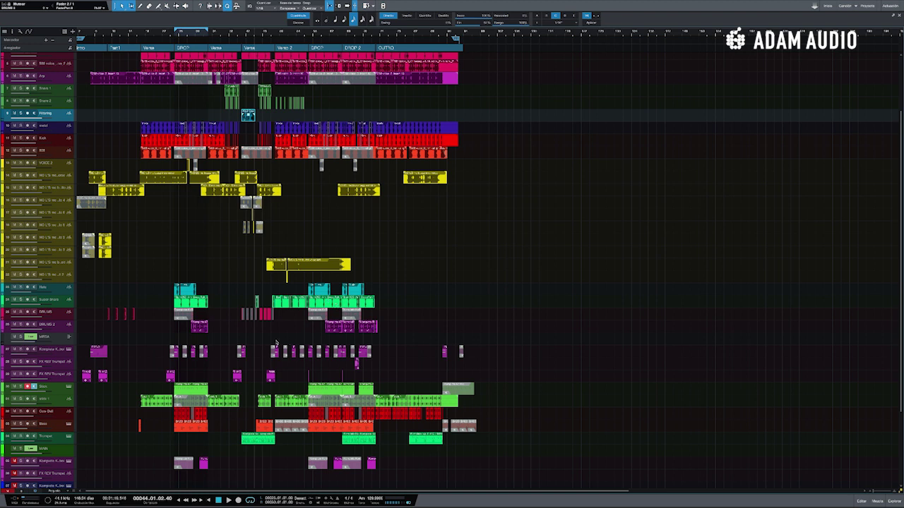
{"action": "scroll", "coordinate": [287, 379], "scroll_direction": "down", "scroll_amount": 2}
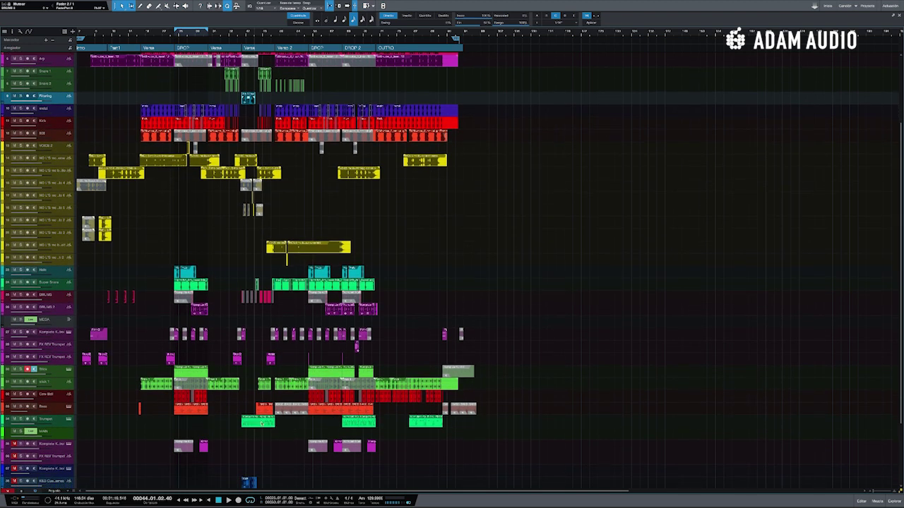
{"action": "left_click", "coordinate": [58, 422]}
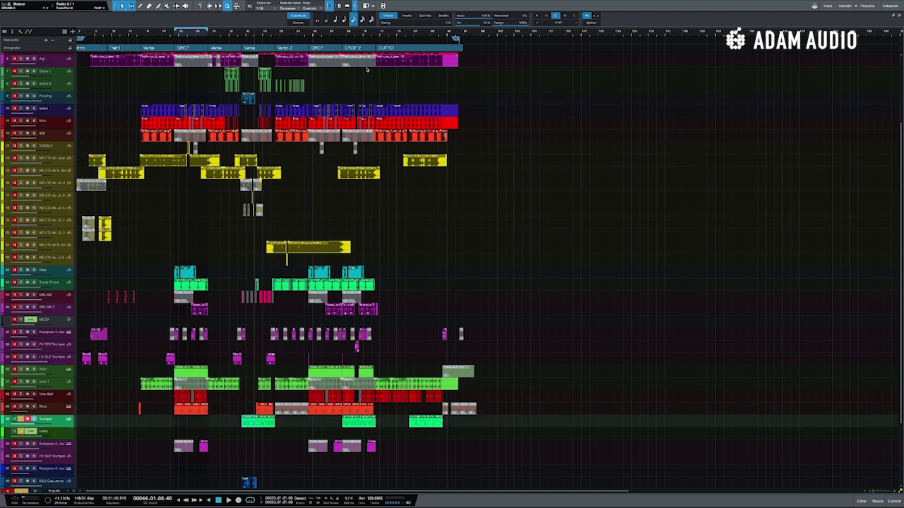
{"action": "left_click", "coordinate": [342, 32]}
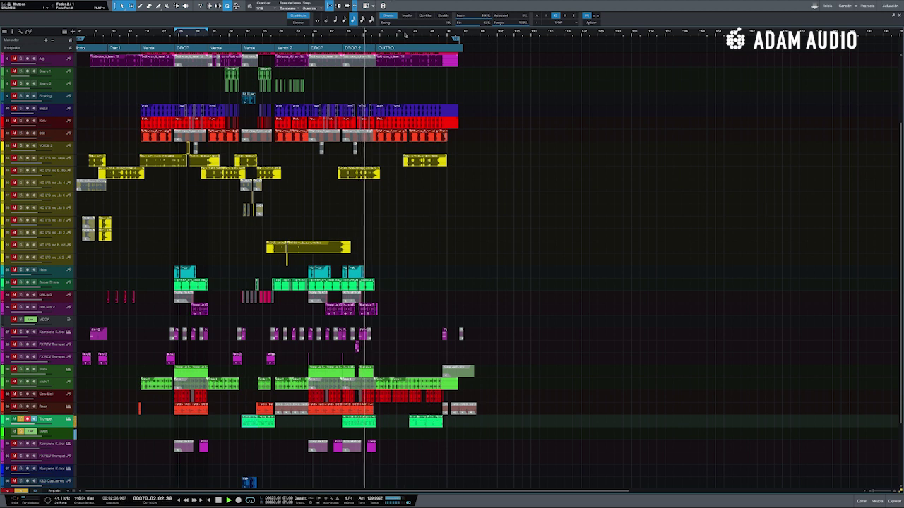
{"action": "scroll", "coordinate": [406, 35], "scroll_direction": "down", "scroll_amount": 1}
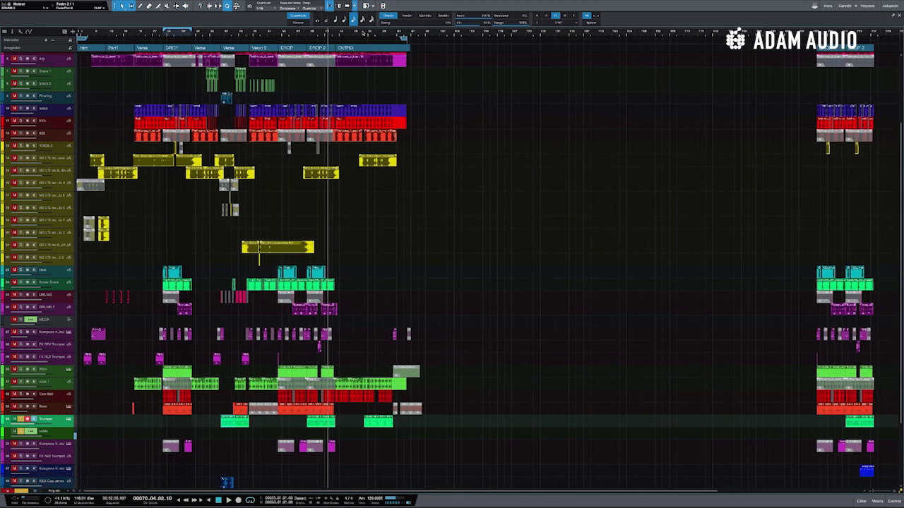
{"action": "scroll", "coordinate": [375, 43], "scroll_direction": "up", "scroll_amount": 1}
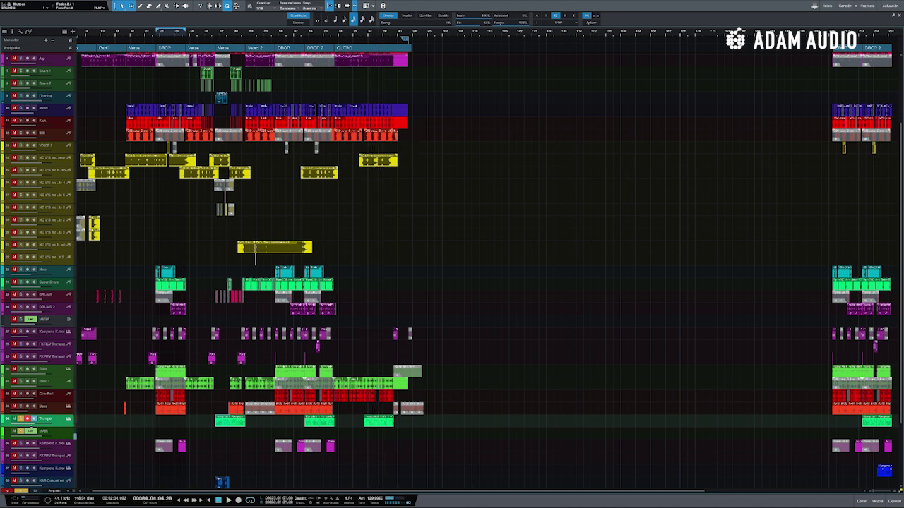
Solo the pink track just below the tall waveform track, audition it in the OUTRO, and clear the remaining solo below Trumpet
{"action": "scroll", "coordinate": [28, 427], "scroll_direction": "up", "scroll_amount": 4}
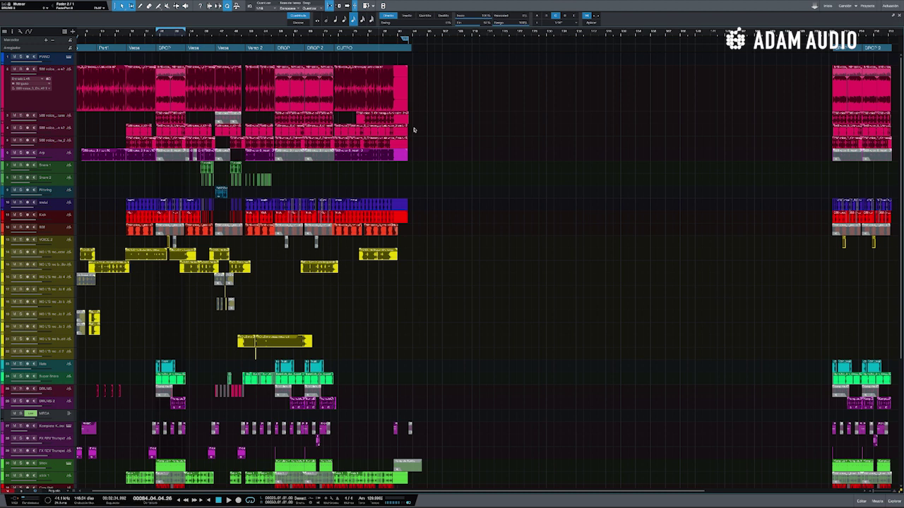
{"action": "left_click", "coordinate": [19, 115]}
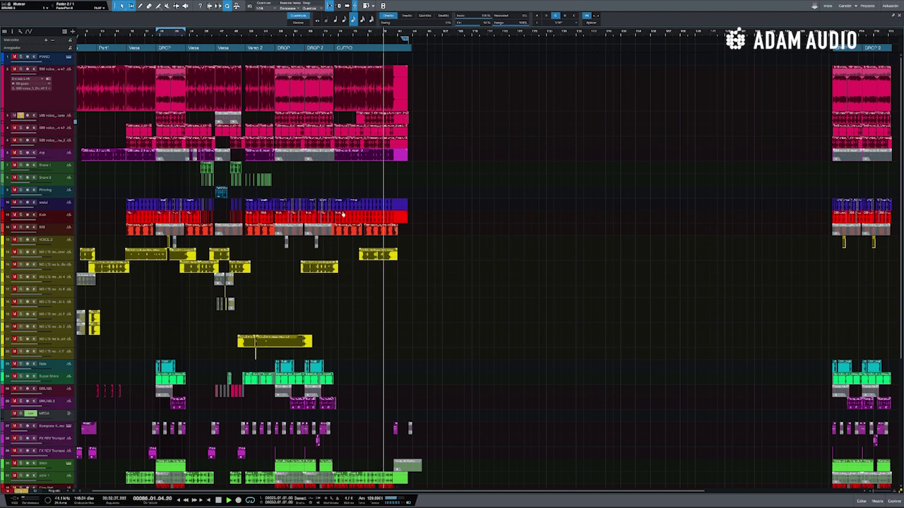
{"action": "scroll", "coordinate": [422, 195], "scroll_direction": "down", "scroll_amount": 5}
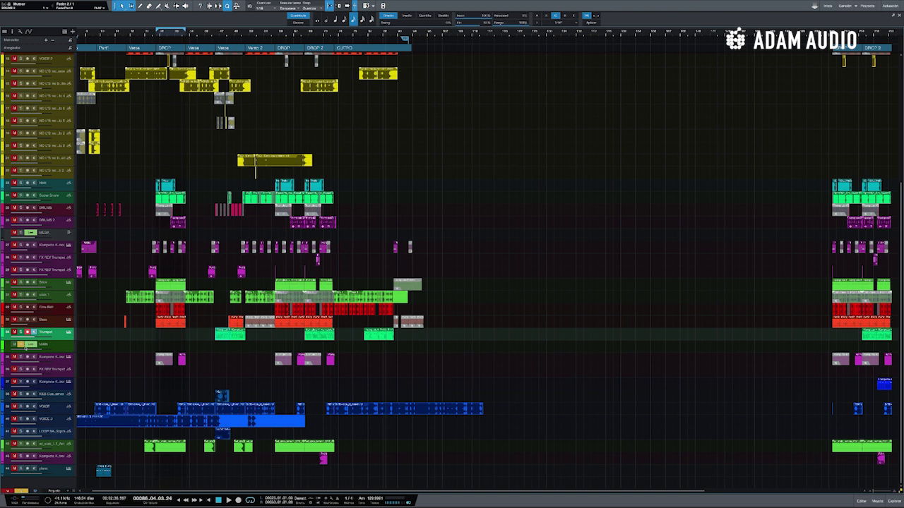
{"action": "left_click", "coordinate": [23, 344]}
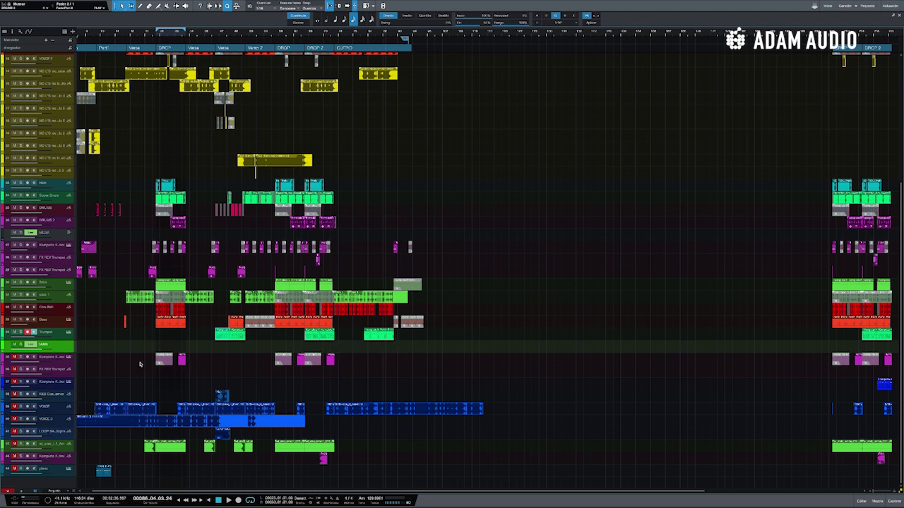
Inspect the Trumpet track's Session Horns Pro instrument in Komplete Kontrol and close its window
{"action": "left_click", "coordinate": [68, 339]}
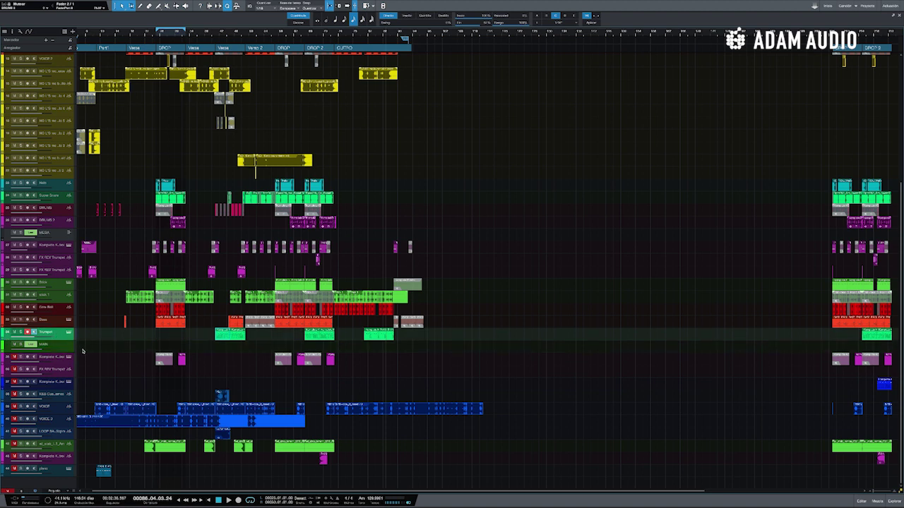
{"action": "left_click", "coordinate": [68, 333]}
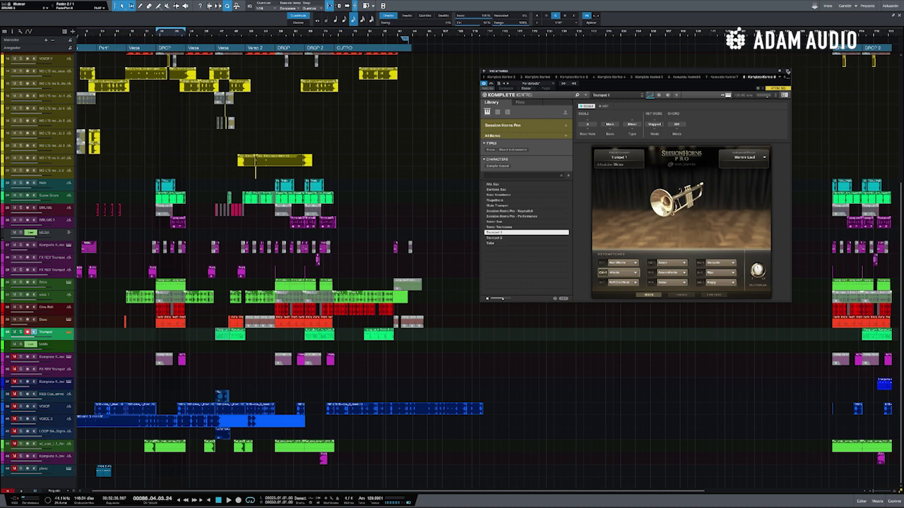
{"action": "left_click", "coordinate": [786, 72]}
Show the mixer and open the RedlightDist insert on the Trumpet channel
{"action": "left_click", "coordinate": [876, 501]}
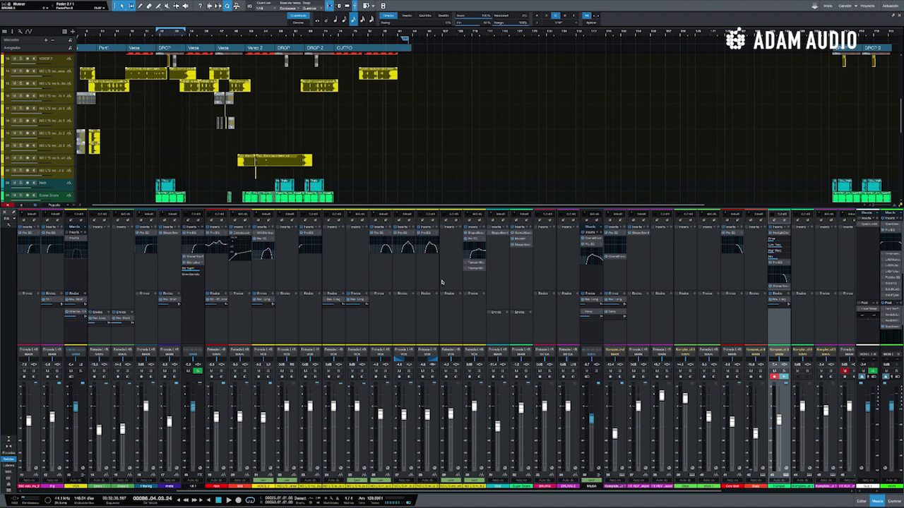
{"action": "scroll", "coordinate": [444, 283], "scroll_direction": "right", "scroll_amount": 4}
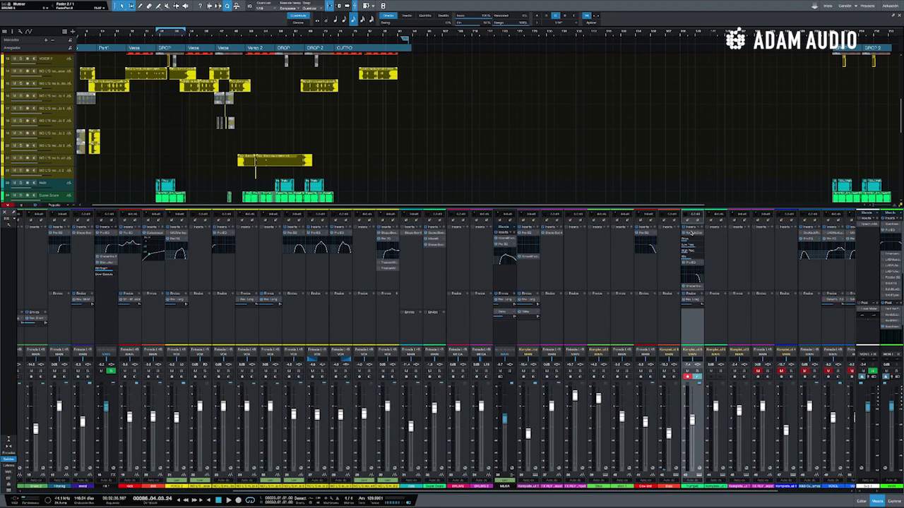
{"action": "left_click", "coordinate": [691, 234]}
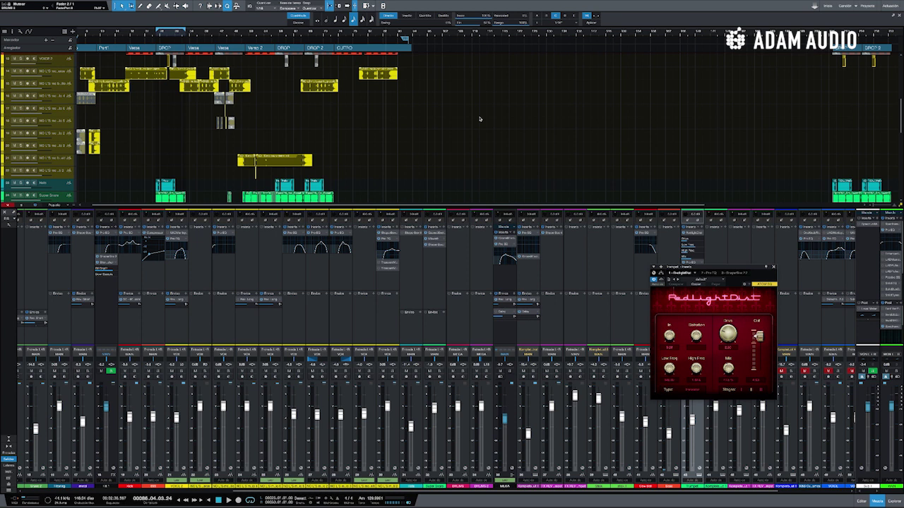
Loop the soloed Trumpet clip in the OUTRO and play it
{"action": "scroll", "coordinate": [479, 119], "scroll_direction": "down", "scroll_amount": 5}
{"action": "scroll", "coordinate": [139, 141], "scroll_direction": "down", "scroll_amount": 3}
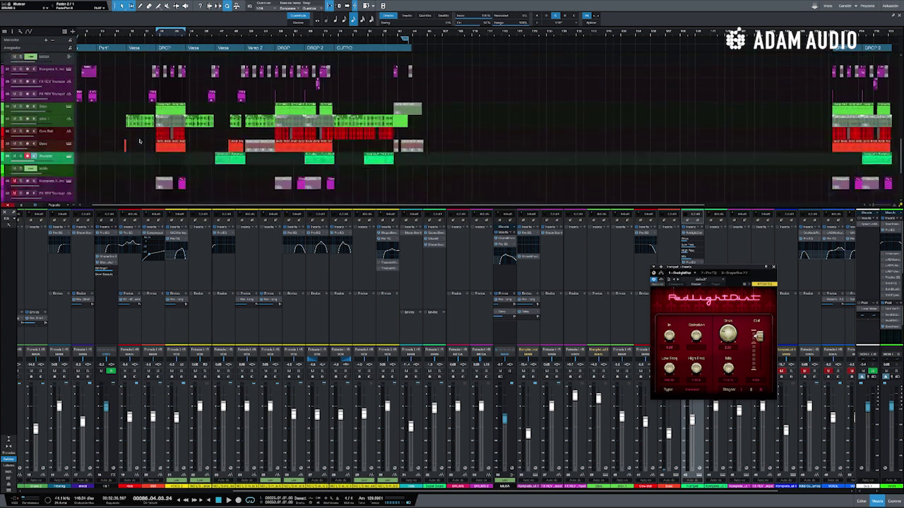
{"action": "scroll", "coordinate": [283, 128], "scroll_direction": "down", "scroll_amount": 3}
{"action": "left_click", "coordinate": [364, 34]}
{"action": "left_click", "coordinate": [375, 80]}
{"action": "key", "text": "p"}
{"action": "key", "text": "space"}
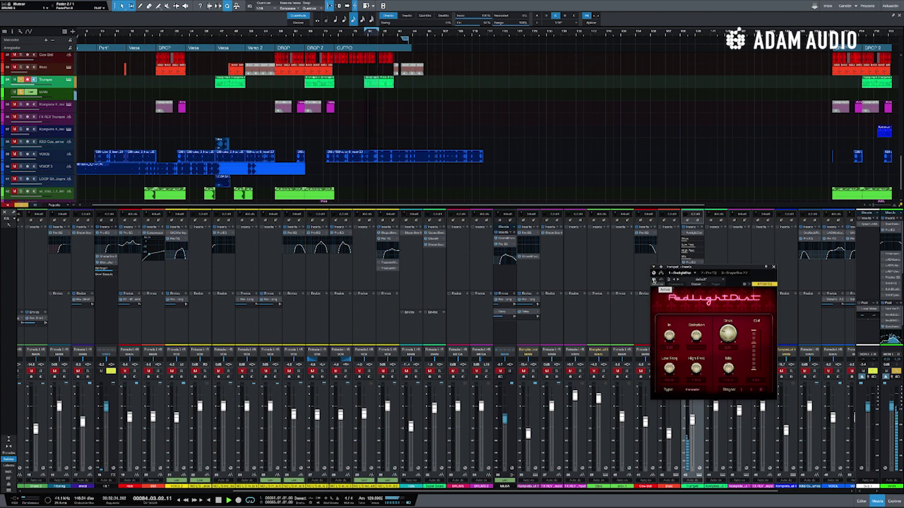
Toggle RedlightDist to compare the Trumpet's sound, check its other inserts, and close the effect window
{"action": "left_click", "coordinate": [653, 279]}
{"action": "left_click_drag", "start_coordinate": [708, 269], "coordinate": [569, 280]}
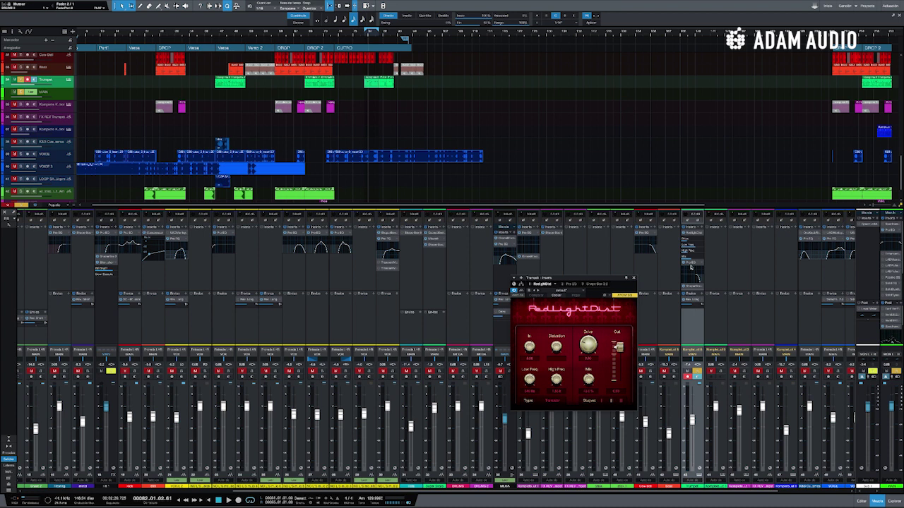
{"action": "scroll", "coordinate": [692, 269], "scroll_direction": "right", "scroll_amount": 1}
{"action": "left_click", "coordinate": [596, 283]}
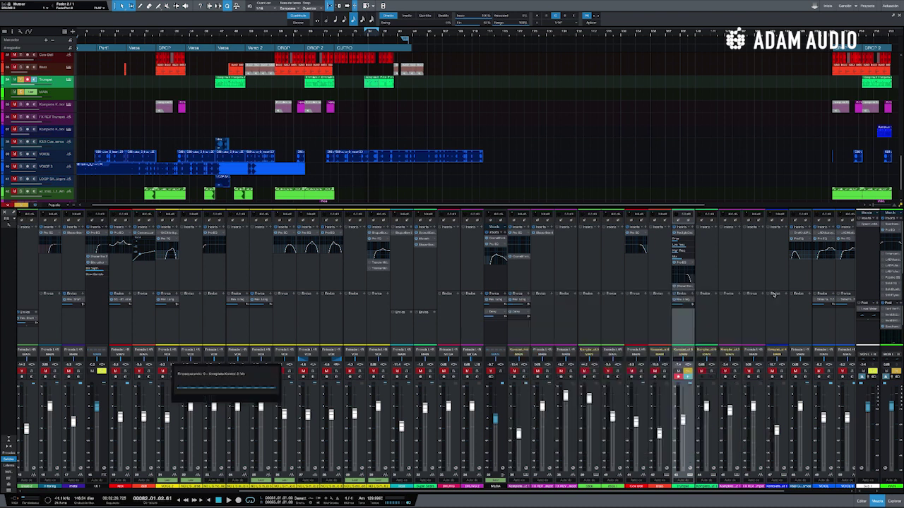
{"action": "left_click", "coordinate": [769, 279]}
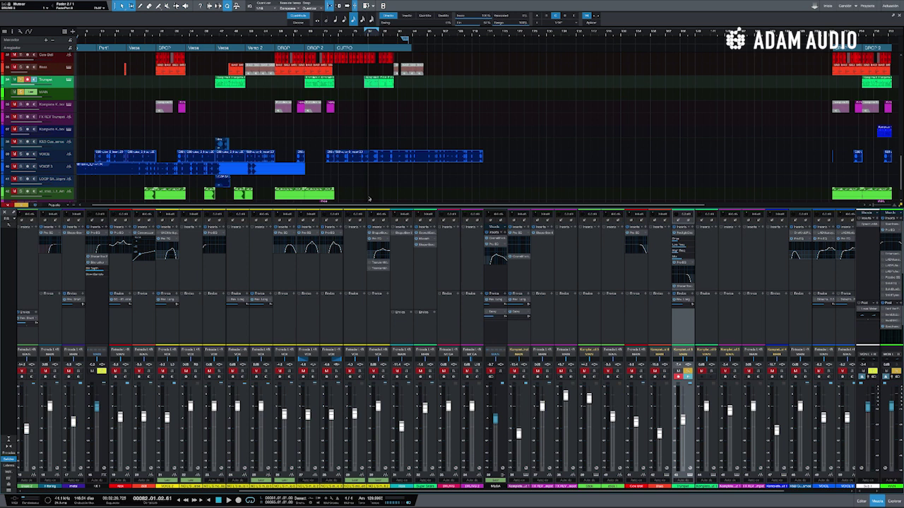
Clear the Trumpet solo and look through the whole track list at the clips from Part 1 to Verse 2
{"action": "scroll", "coordinate": [393, 162], "scroll_direction": "left", "scroll_amount": 1}
{"action": "scroll", "coordinate": [99, 37], "scroll_direction": "up", "scroll_amount": 3}
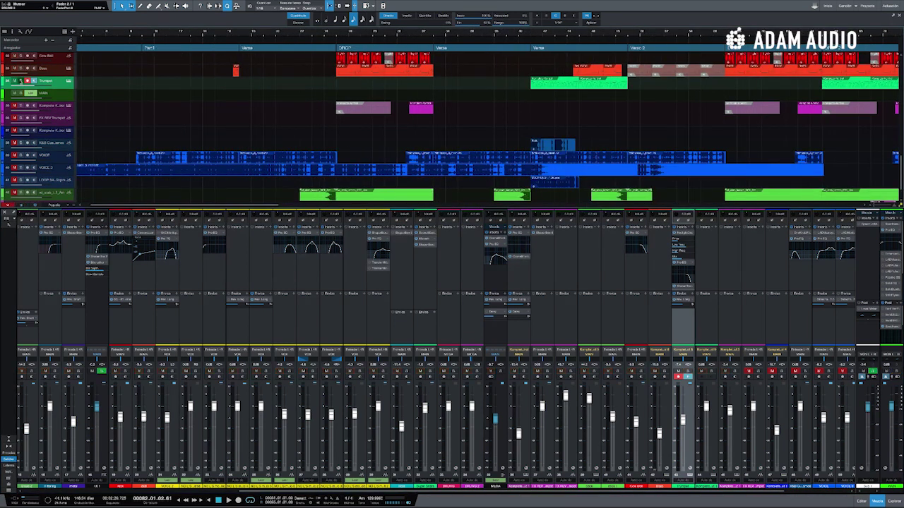
{"action": "scroll", "coordinate": [281, 132], "scroll_direction": "down", "scroll_amount": 2}
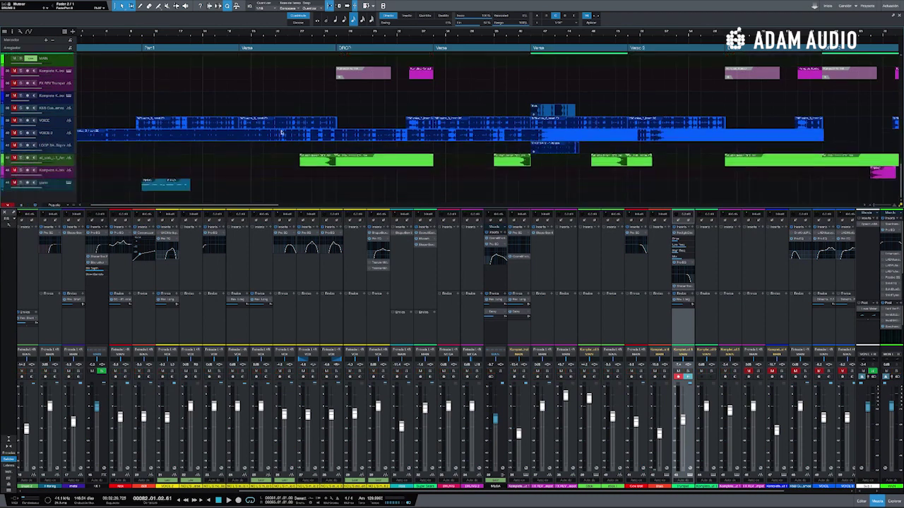
{"action": "scroll", "coordinate": [281, 133], "scroll_direction": "up", "scroll_amount": 8}
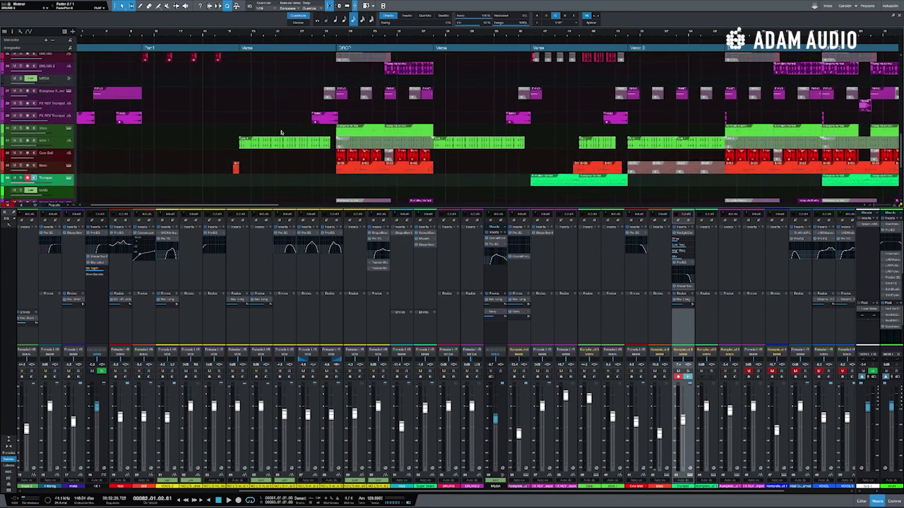
{"action": "scroll", "coordinate": [281, 133], "scroll_direction": "up", "scroll_amount": 10}
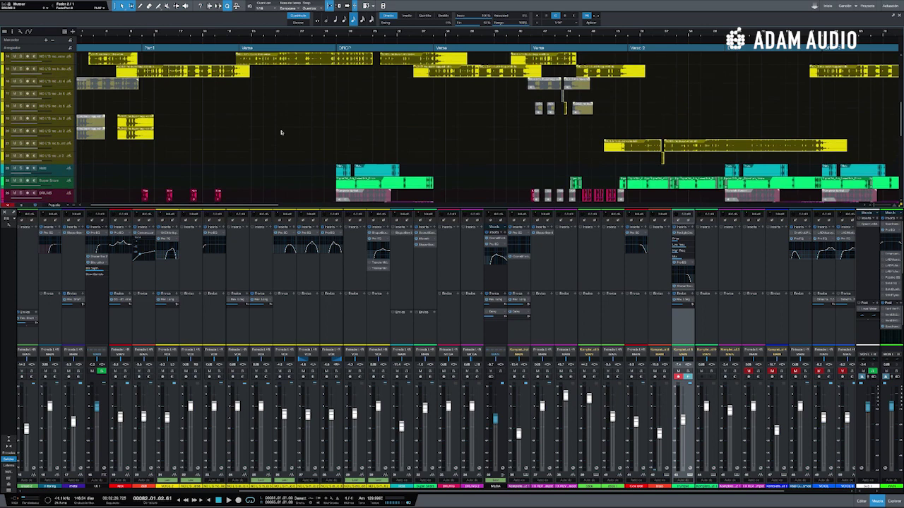
{"action": "scroll", "coordinate": [281, 133], "scroll_direction": "up", "scroll_amount": 10}
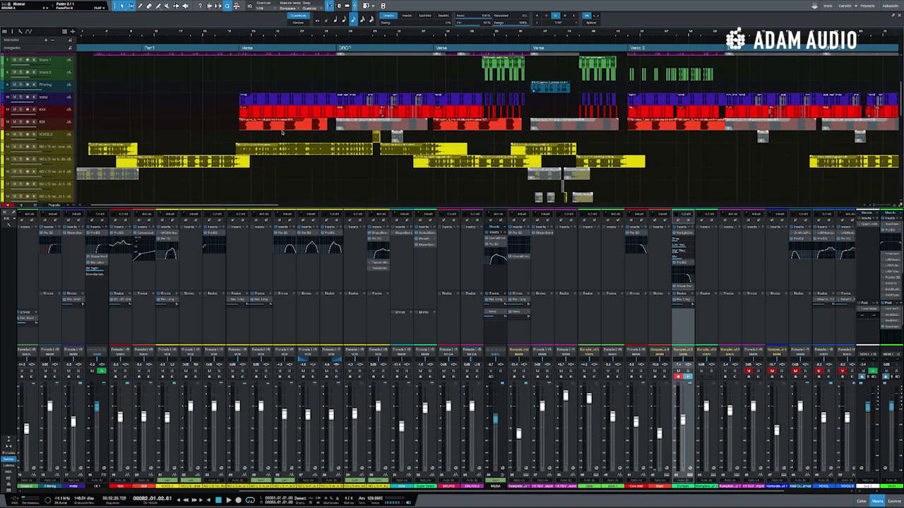
{"action": "scroll", "coordinate": [281, 133], "scroll_direction": "up", "scroll_amount": 8}
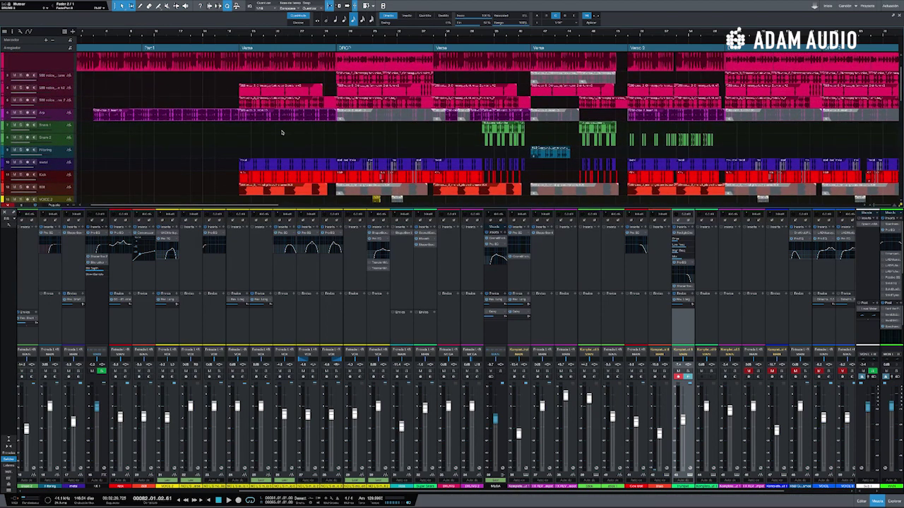
{"action": "scroll", "coordinate": [281, 133], "scroll_direction": "up", "scroll_amount": 2}
{"action": "scroll", "coordinate": [281, 133], "scroll_direction": "down", "scroll_amount": 5}
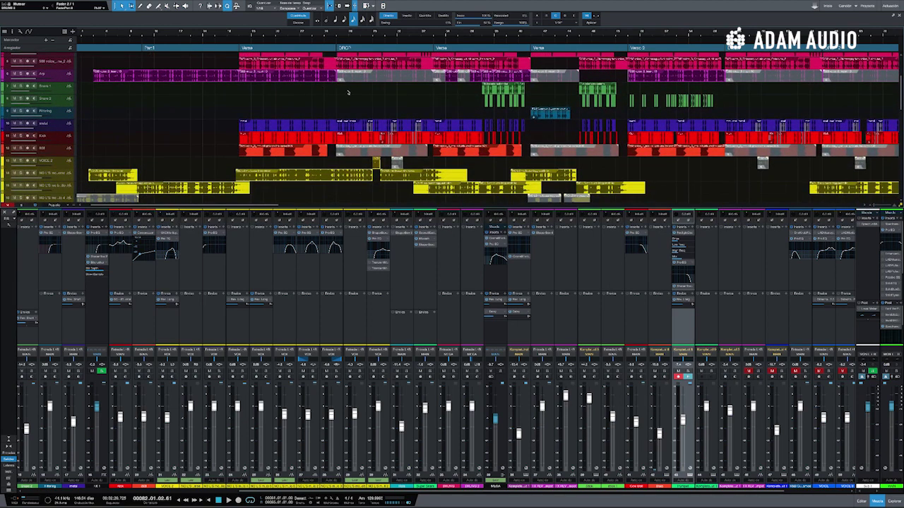
Return to the full arrangement and look over the vocal, drum and instrument channels in the mixer
{"action": "left_click_drag", "start_coordinate": [363, 33], "coordinate": [362, 24]}
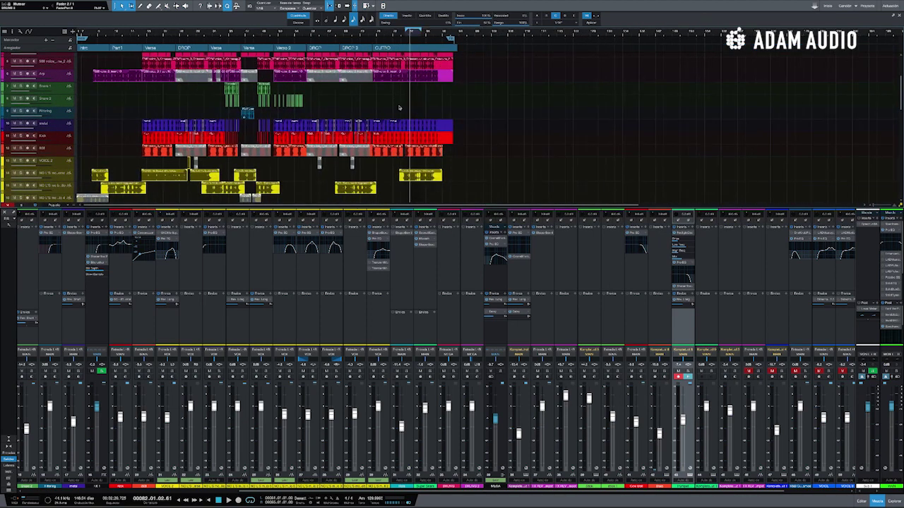
{"action": "scroll", "coordinate": [421, 134], "scroll_direction": "down", "scroll_amount": 5}
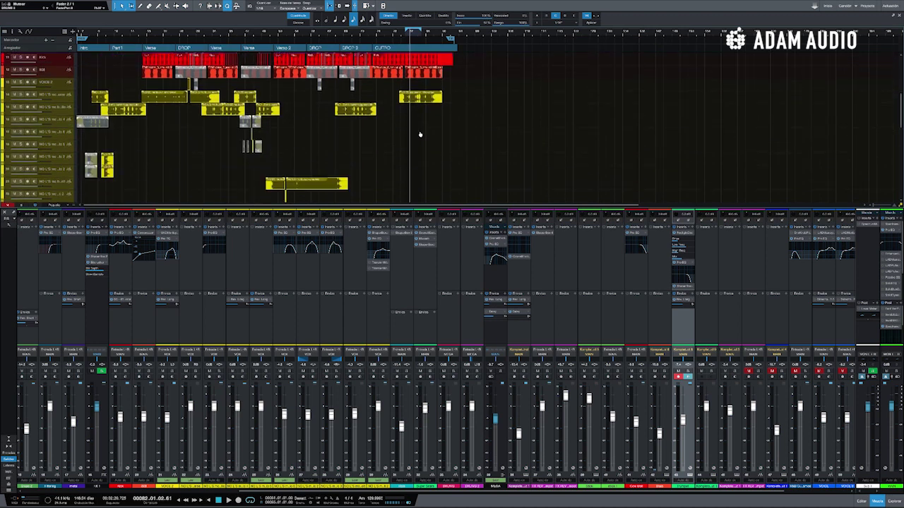
{"action": "scroll", "coordinate": [436, 297], "scroll_direction": "left", "scroll_amount": 3}
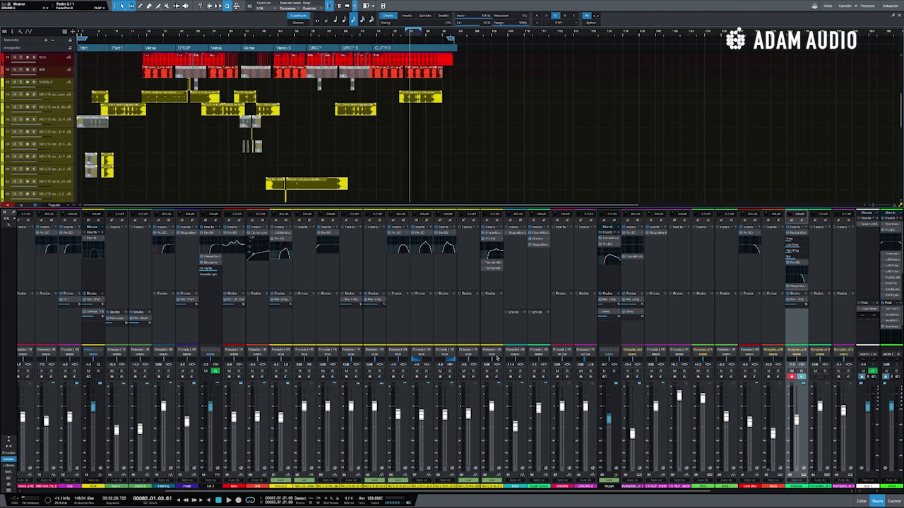
{"action": "scroll", "coordinate": [382, 357], "scroll_direction": "left", "scroll_amount": 6}
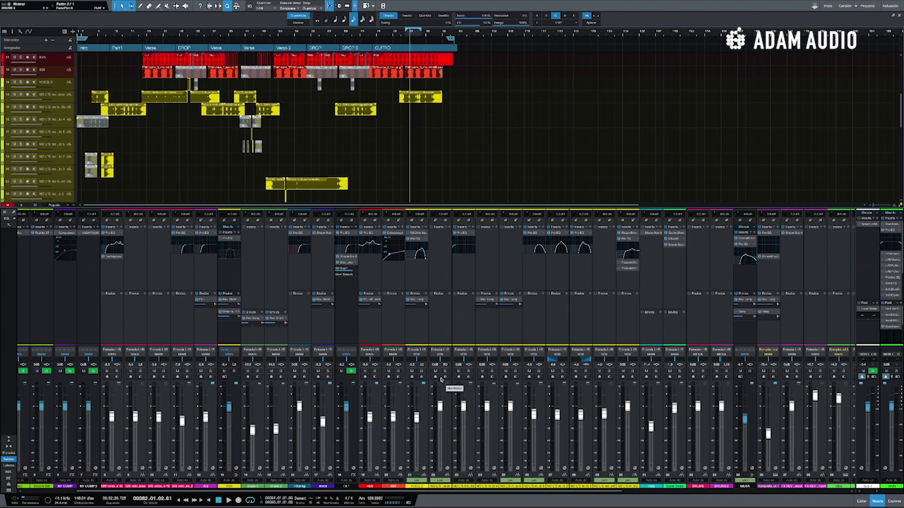
{"action": "scroll", "coordinate": [442, 380], "scroll_direction": "right", "scroll_amount": 1}
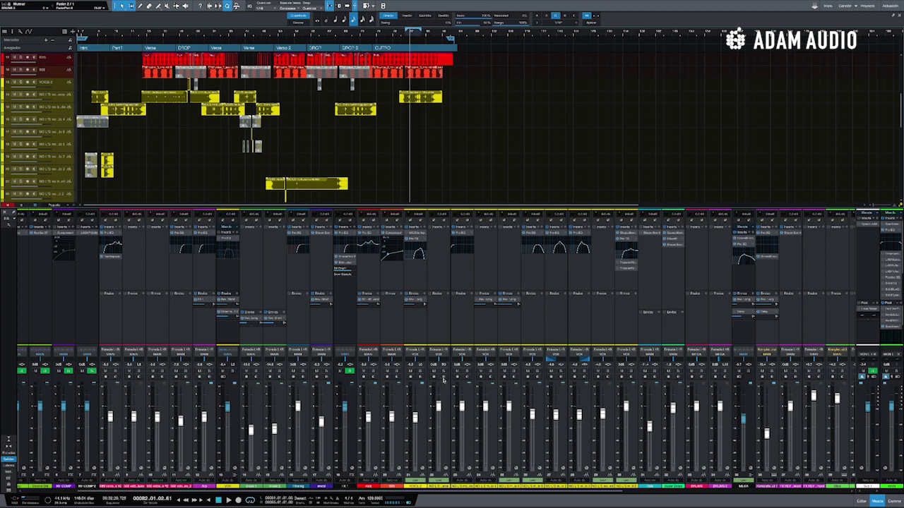
{"action": "scroll", "coordinate": [423, 329], "scroll_direction": "right", "scroll_amount": 3}
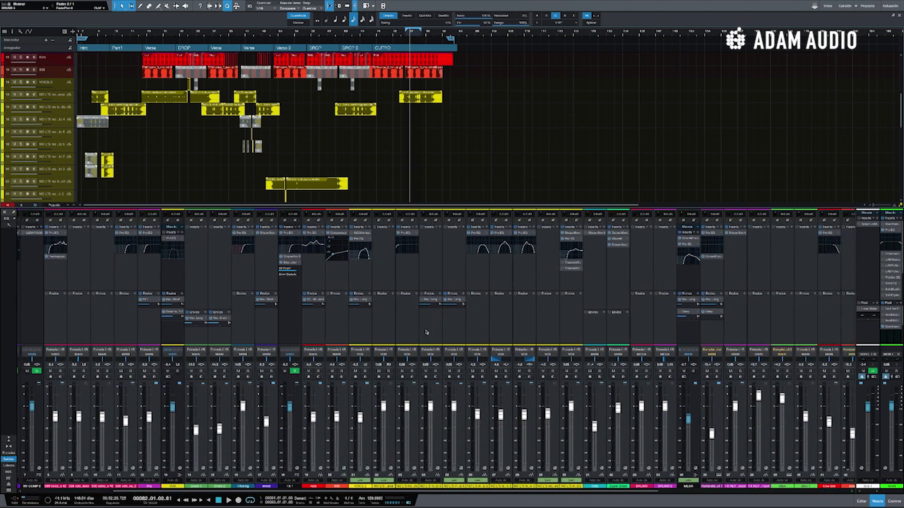
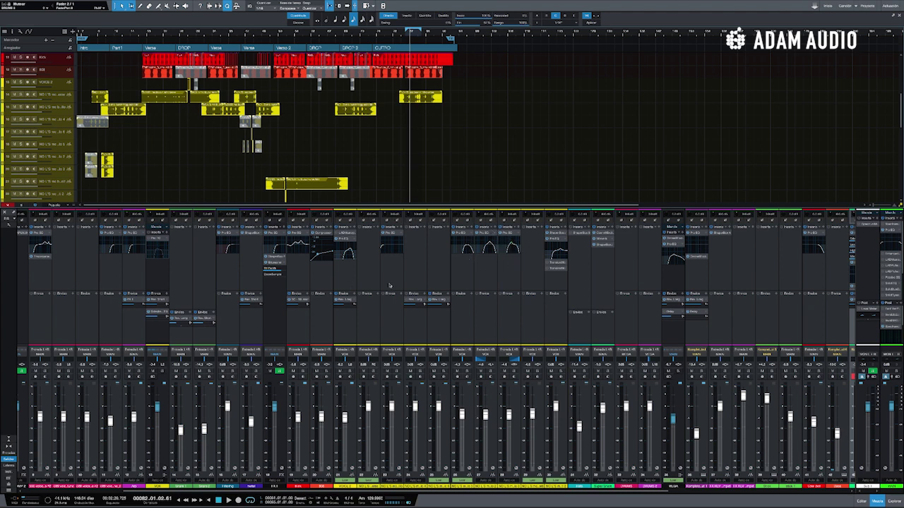
Show the automation envelopes on the vocal tracks, look them over, and return to the clip view
{"action": "mouse_move", "coordinate": [346, 304]}
{"action": "key", "text": "a"}
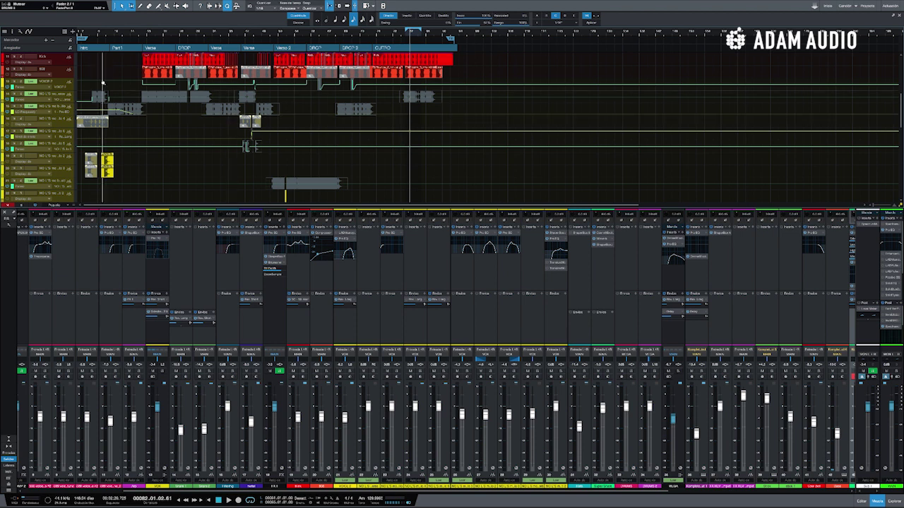
{"action": "key", "text": "a"}
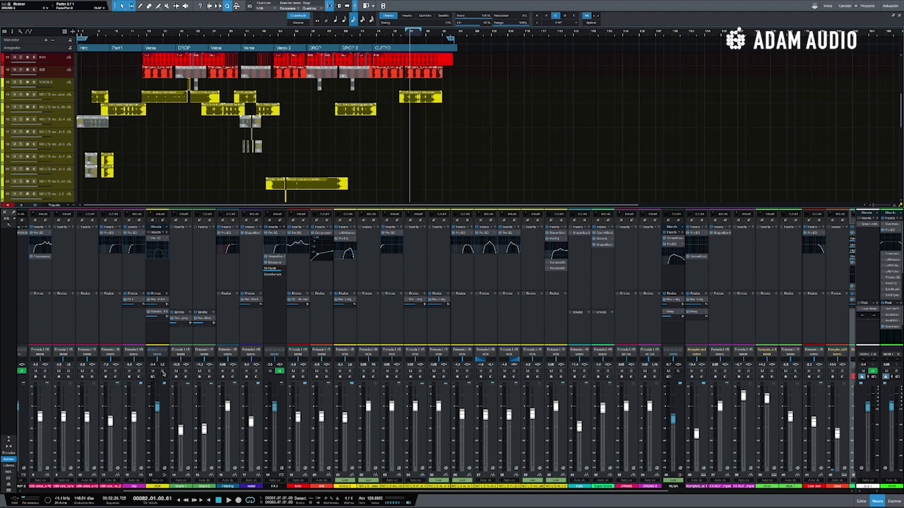
Solo the VOX bus and play the vocals from the first Verse and again from the first DROP
{"action": "left_click", "coordinate": [163, 371]}
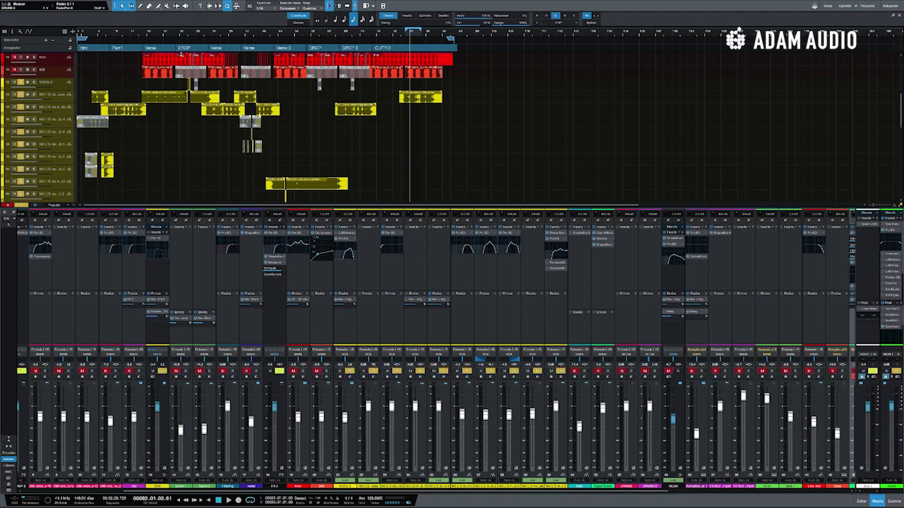
{"action": "left_click", "coordinate": [145, 33]}
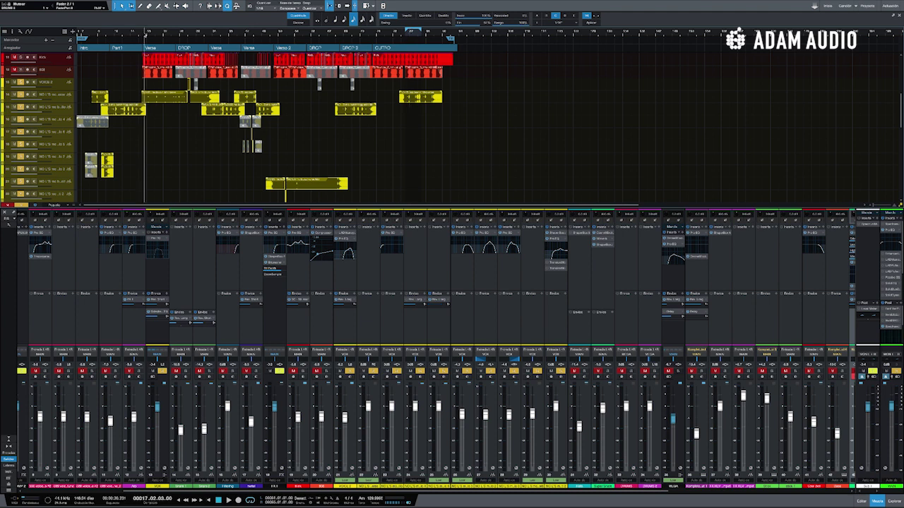
{"action": "key", "text": "space"}
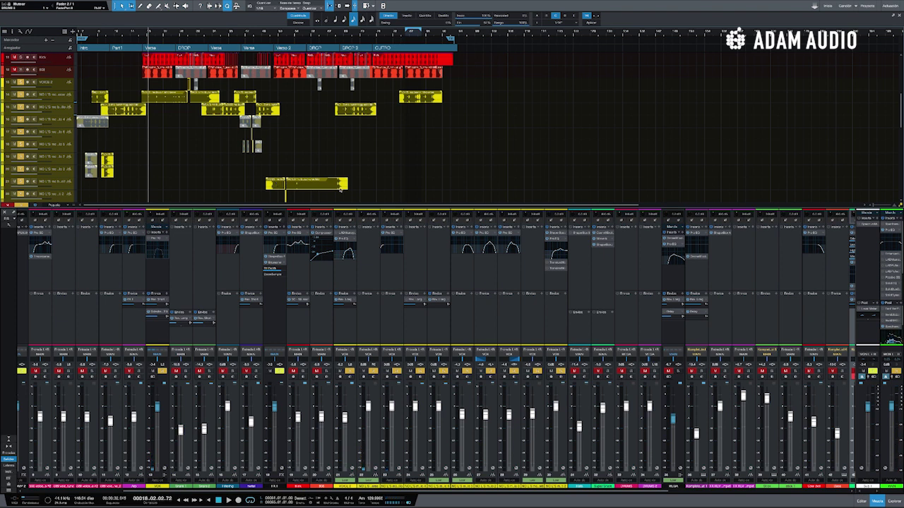
{"action": "left_click_drag", "start_coordinate": [172, 34], "coordinate": [175, 49]}
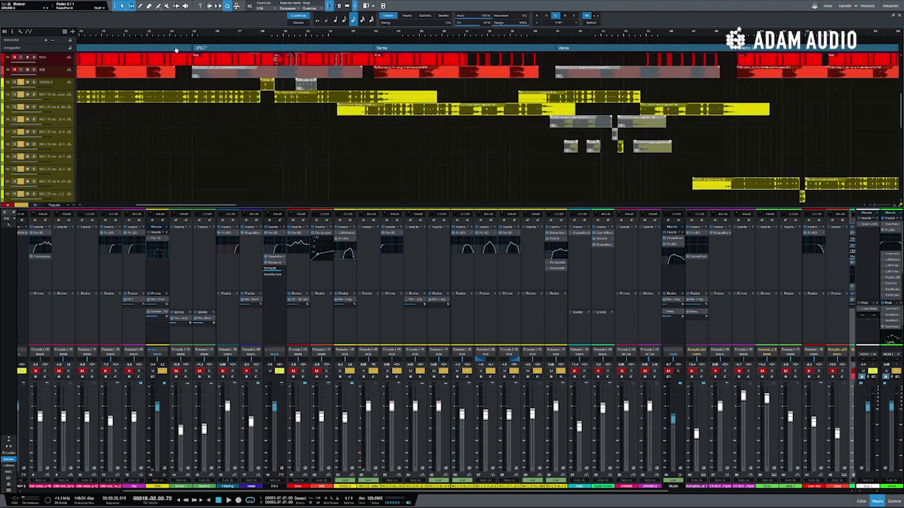
{"action": "left_click", "coordinate": [241, 34]}
{"action": "key", "text": "space"}
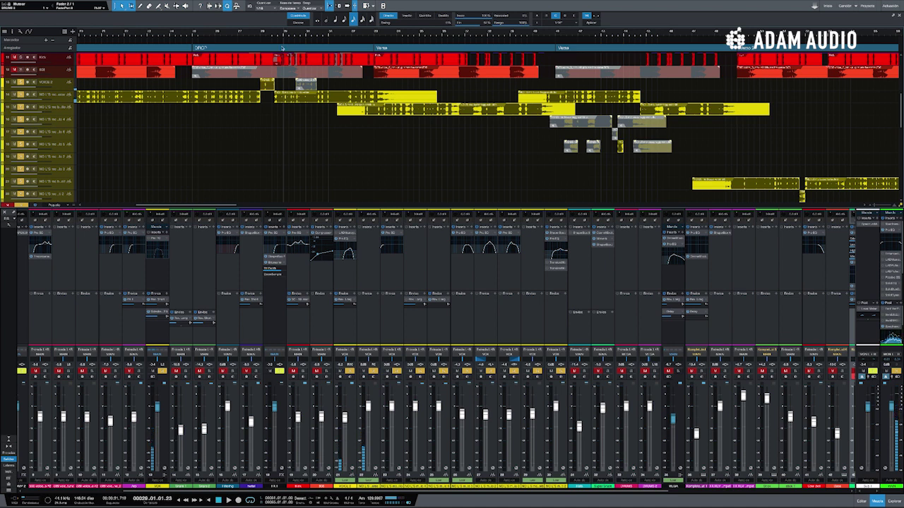
Play the soloed vocals from the Verse 2 section
{"action": "scroll", "coordinate": [581, 124], "scroll_direction": "right", "scroll_amount": 3}
{"action": "scroll", "coordinate": [580, 124], "scroll_direction": "right", "scroll_amount": 6}
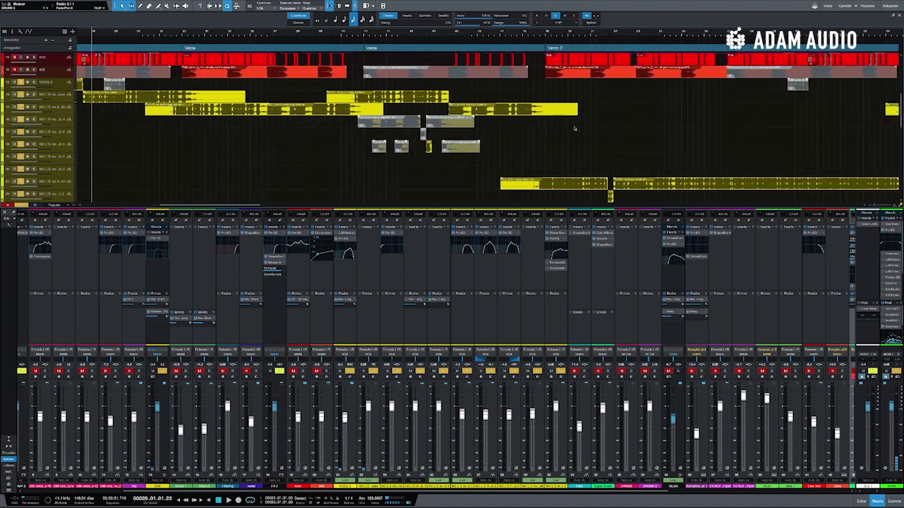
{"action": "left_click", "coordinate": [586, 33]}
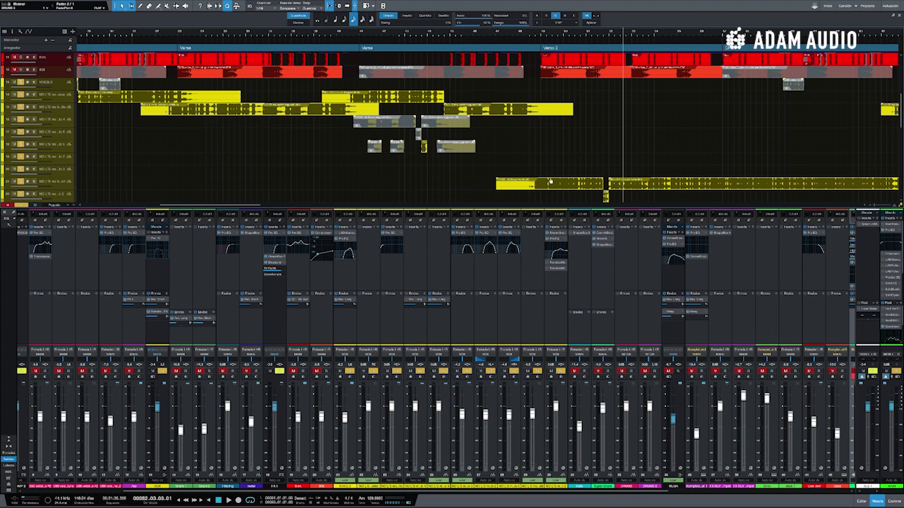
Display the vocal tracks' automation envelopes, examine them from the first DROP to Verse 2, and switch back to the clips
{"action": "left_click", "coordinate": [365, 157]}
{"action": "scroll", "coordinate": [487, 116], "scroll_direction": "left", "scroll_amount": 4}
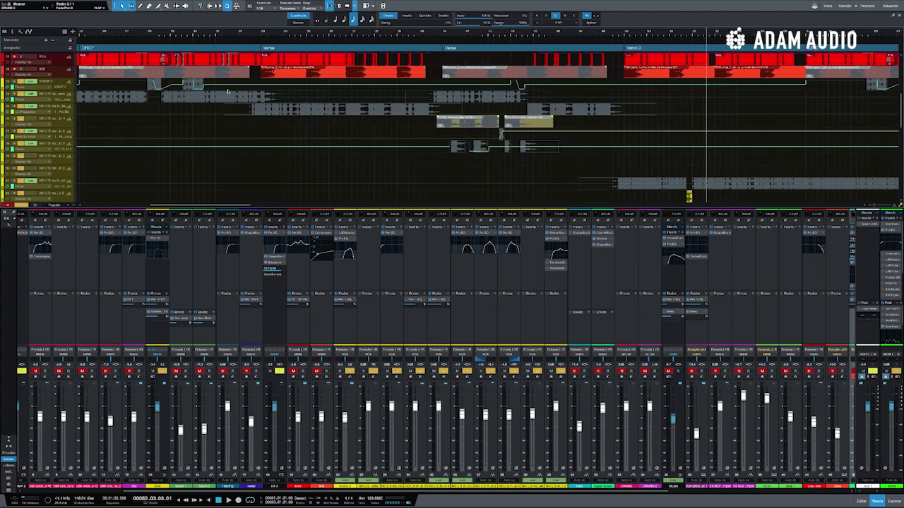
{"action": "scroll", "coordinate": [509, 153], "scroll_direction": "left", "scroll_amount": 3}
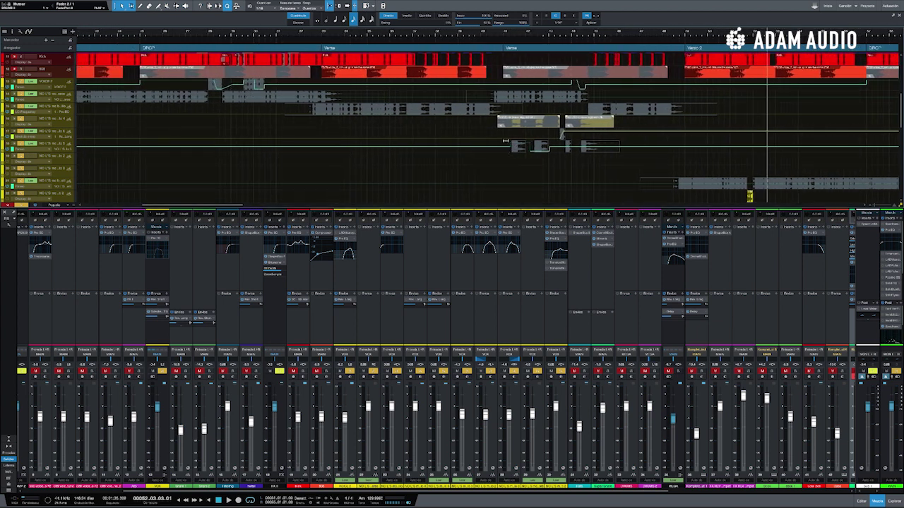
{"action": "key", "text": "ctrl+a"}
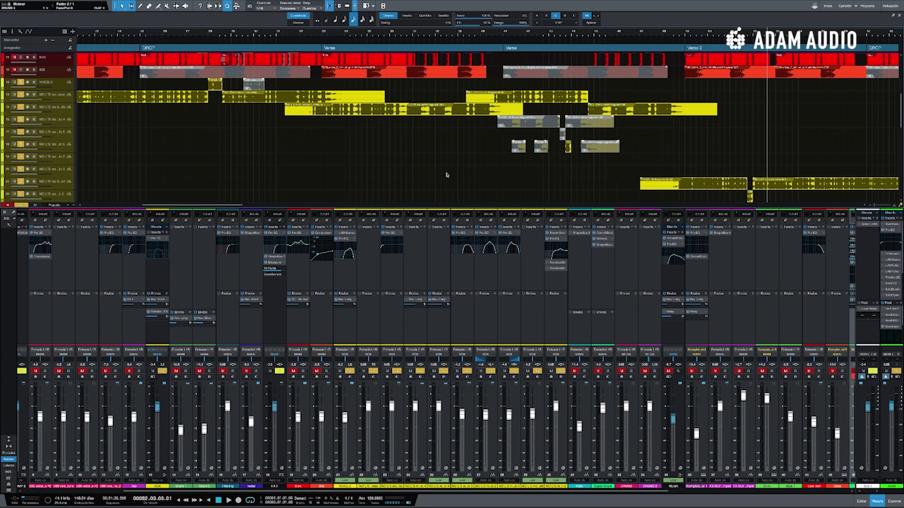
Solo the first 808 voice channel together with the vocals
{"action": "scroll", "coordinate": [289, 176], "scroll_direction": "up", "scroll_amount": 3}
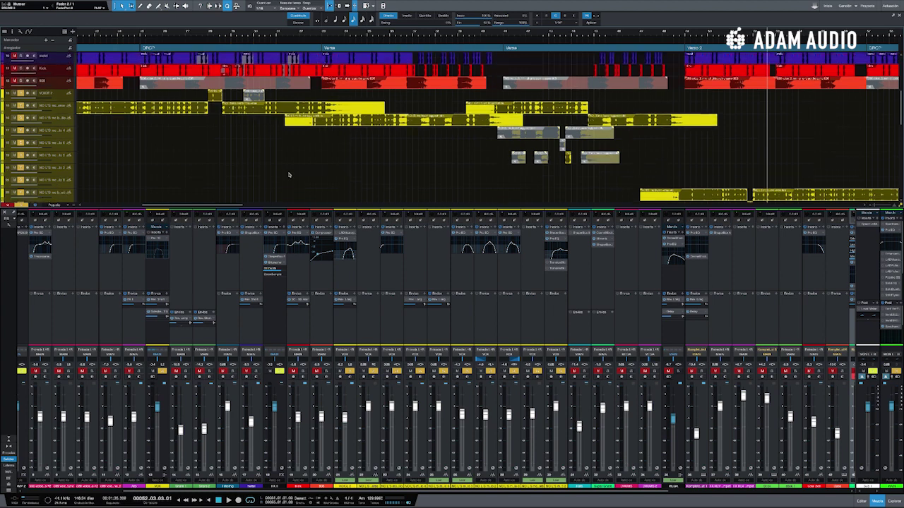
{"action": "scroll", "coordinate": [288, 175], "scroll_direction": "up", "scroll_amount": 5}
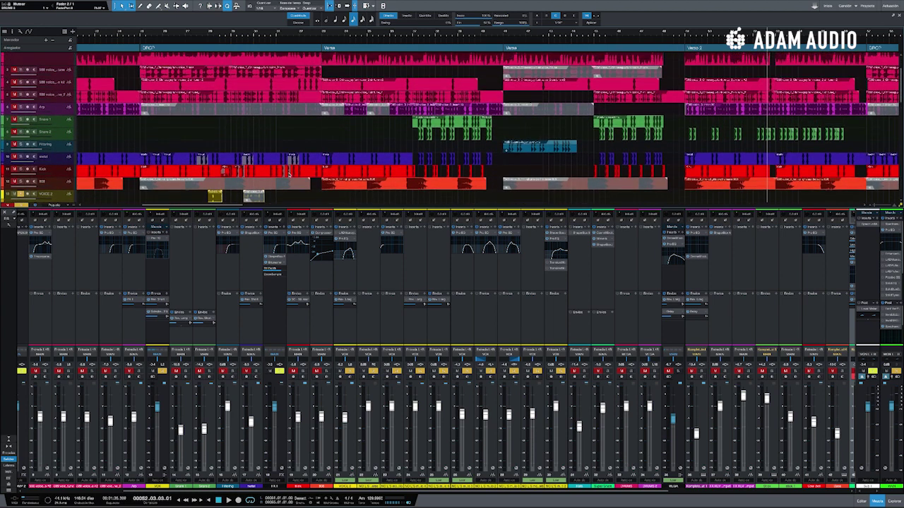
{"action": "scroll", "coordinate": [289, 175], "scroll_direction": "up", "scroll_amount": 1}
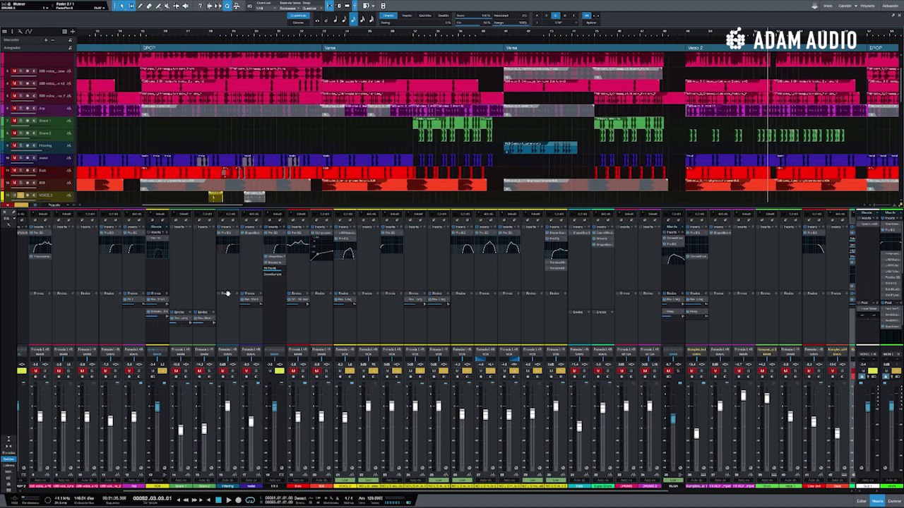
{"action": "scroll", "coordinate": [207, 305], "scroll_direction": "left", "scroll_amount": 3}
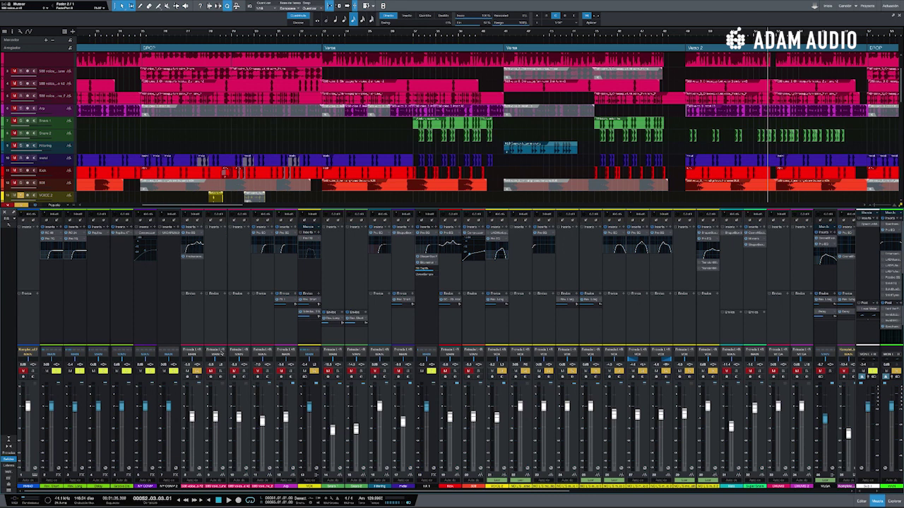
{"action": "scroll", "coordinate": [212, 161], "scroll_direction": "up", "scroll_amount": 1}
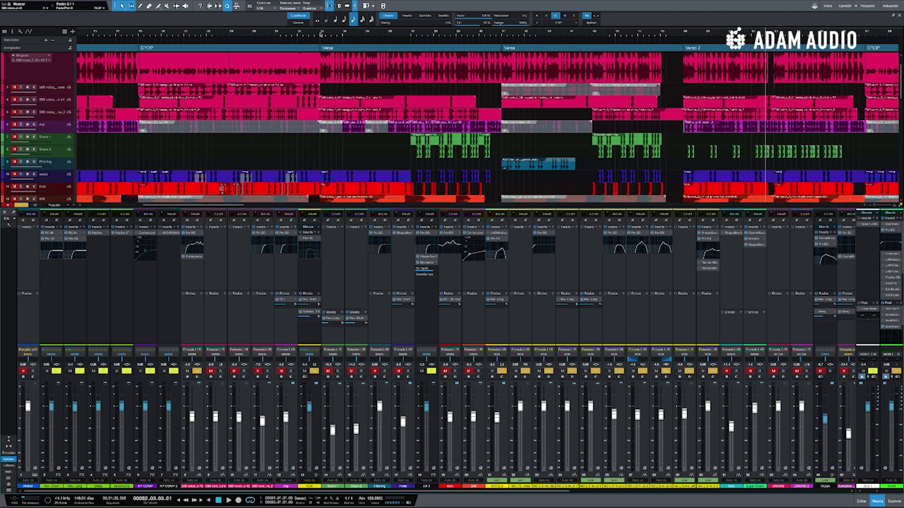
Set the loop range to the first Verse section and place the playhead at its start
{"action": "scroll", "coordinate": [320, 34], "scroll_direction": "down", "scroll_amount": 5}
{"action": "scroll", "coordinate": [324, 129], "scroll_direction": "down", "scroll_amount": 5}
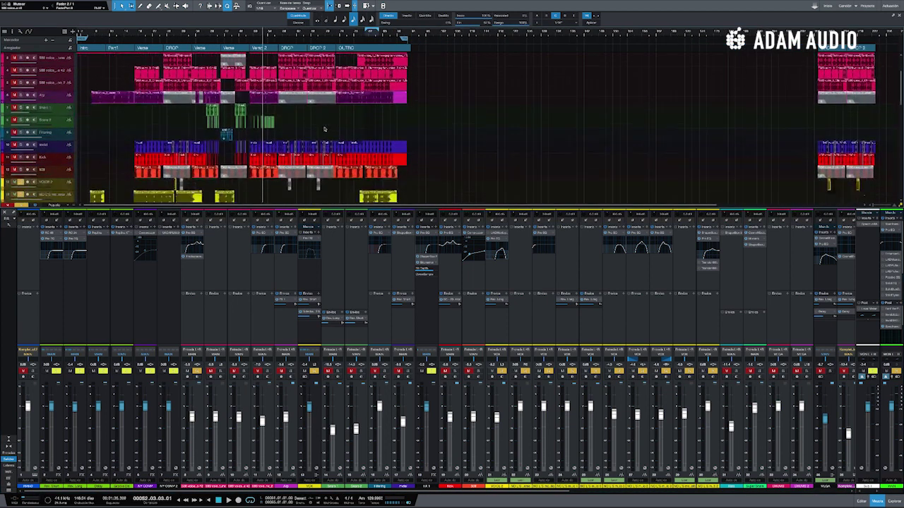
{"action": "scroll", "coordinate": [324, 129], "scroll_direction": "up", "scroll_amount": 1}
{"action": "scroll", "coordinate": [324, 129], "scroll_direction": "up", "scroll_amount": 4}
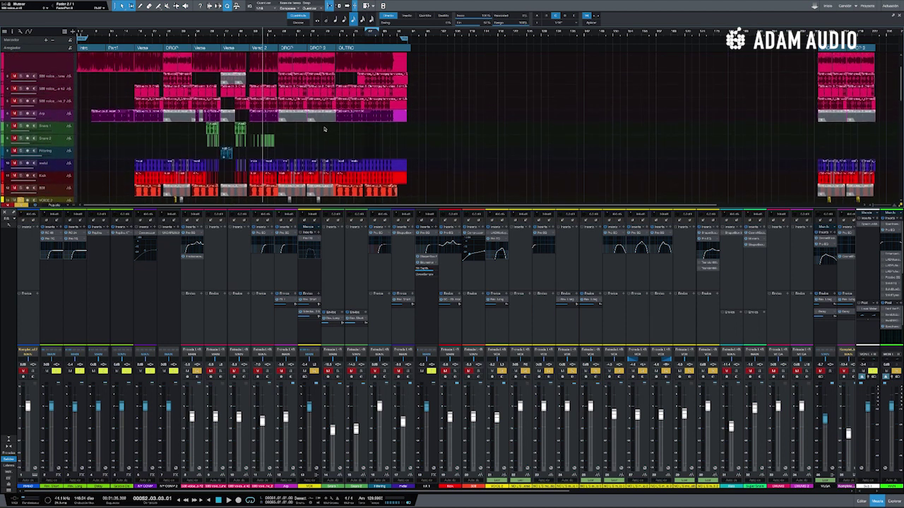
{"action": "scroll", "coordinate": [324, 129], "scroll_direction": "down", "scroll_amount": 3}
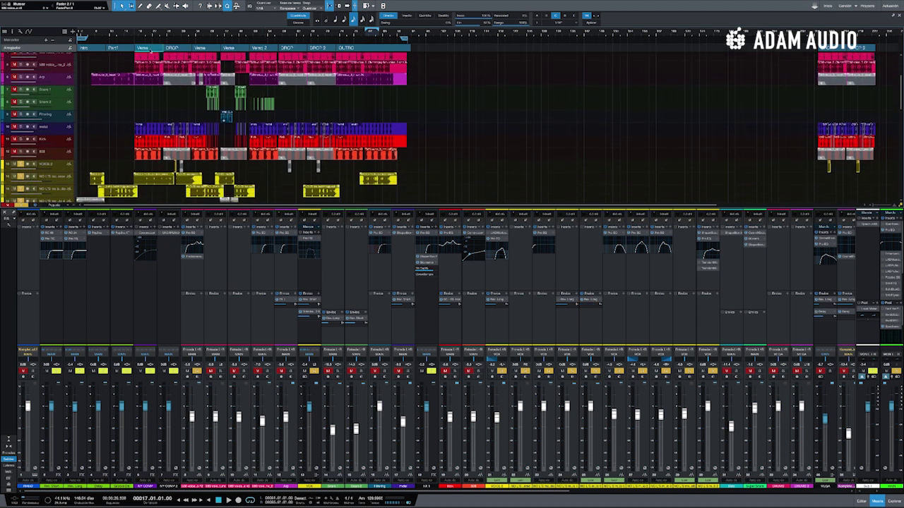
{"action": "double_click", "coordinate": [149, 50]}
Open Trackspacer on the first 808 voice channel, play the Verse to check how it reacts to the vocals, and close its window
{"action": "left_click", "coordinate": [193, 257]}
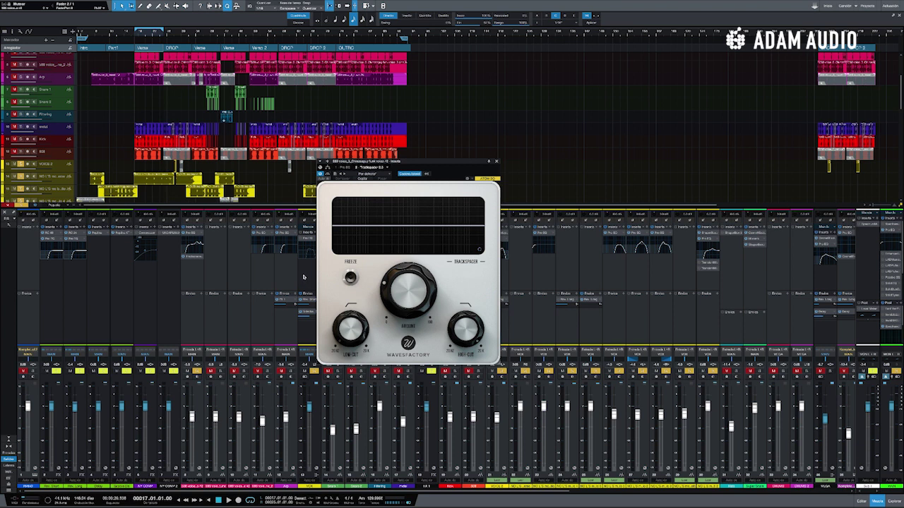
{"action": "key", "text": "space"}
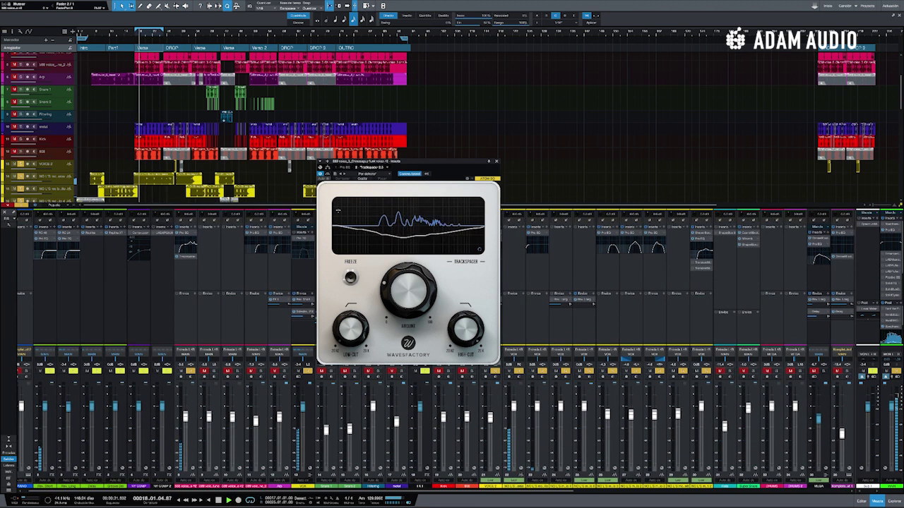
{"action": "left_click_drag", "start_coordinate": [419, 163], "coordinate": [454, 171]}
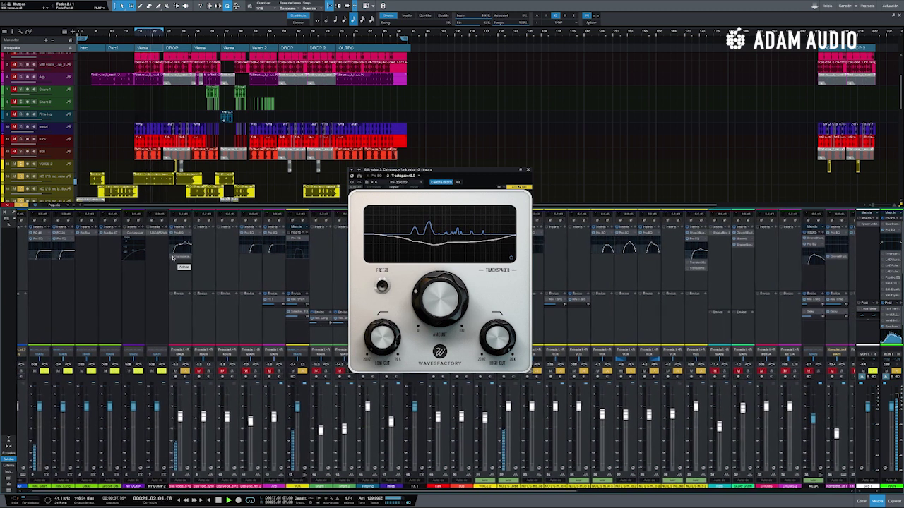
{"action": "key", "text": "space"}
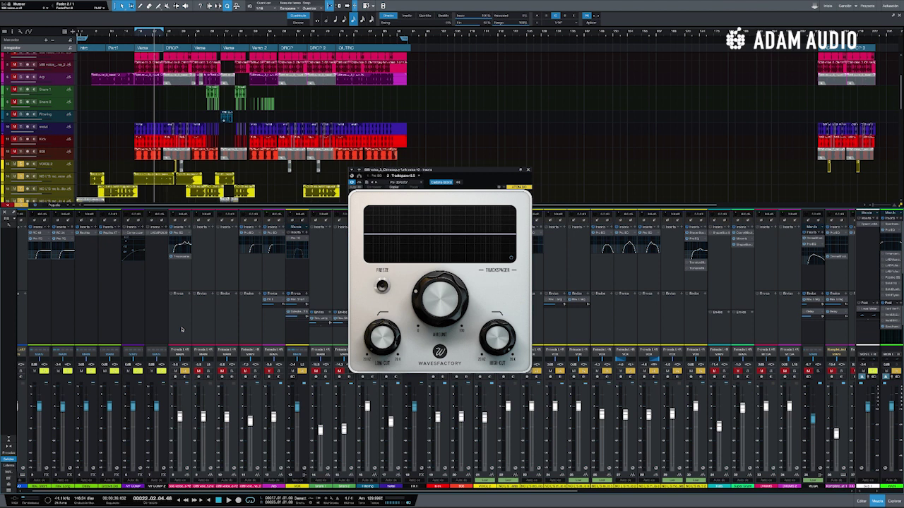
{"action": "left_click", "coordinate": [528, 170]}
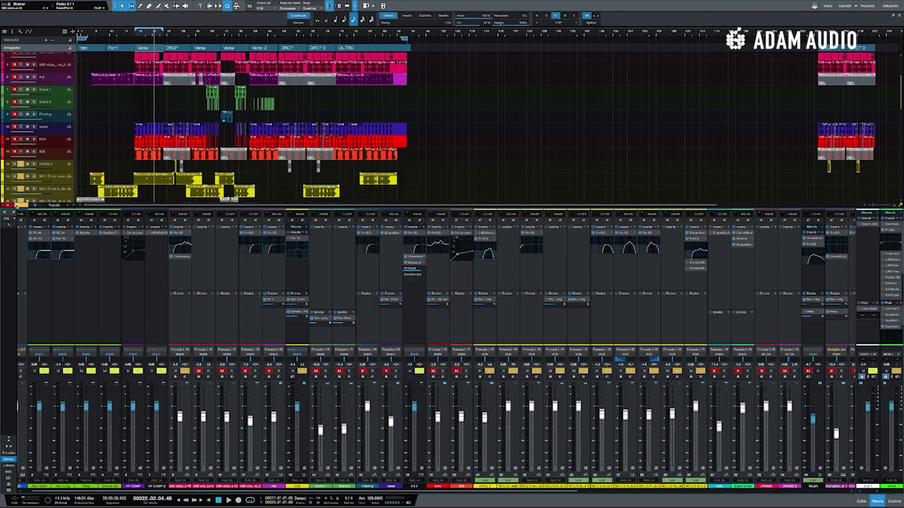
Clear the solos and examine the clips on the vocal, drum, trumpet and blue VOICE tracks across the whole arrangement
{"action": "scroll", "coordinate": [339, 147], "scroll_direction": "down", "scroll_amount": 5}
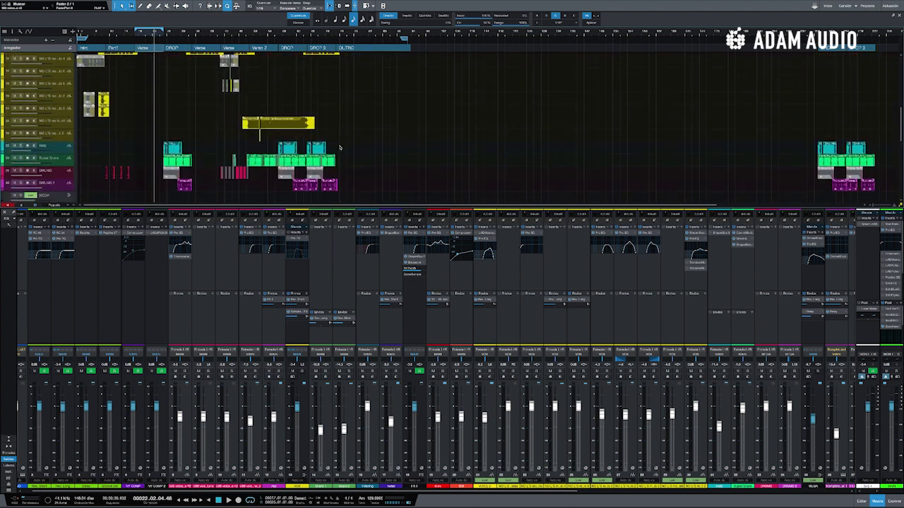
{"action": "scroll", "coordinate": [339, 147], "scroll_direction": "down", "scroll_amount": 5}
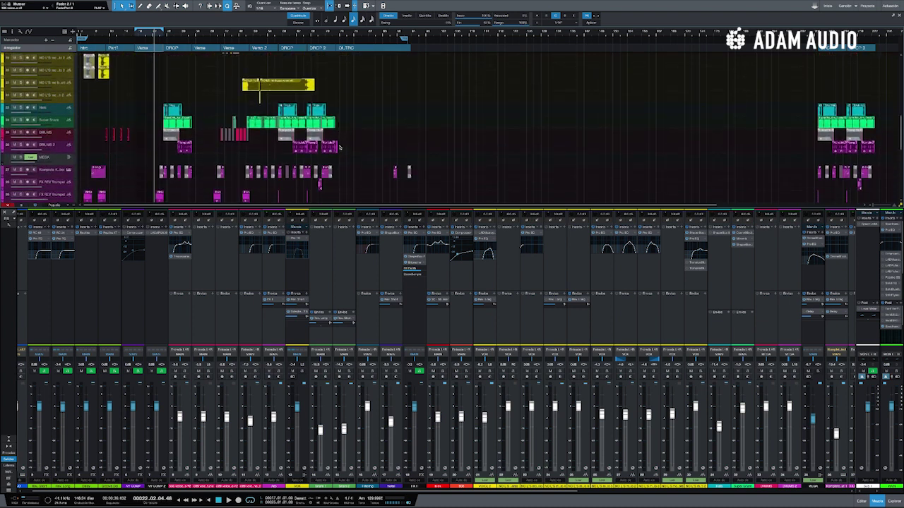
{"action": "scroll", "coordinate": [339, 147], "scroll_direction": "up", "scroll_amount": 5}
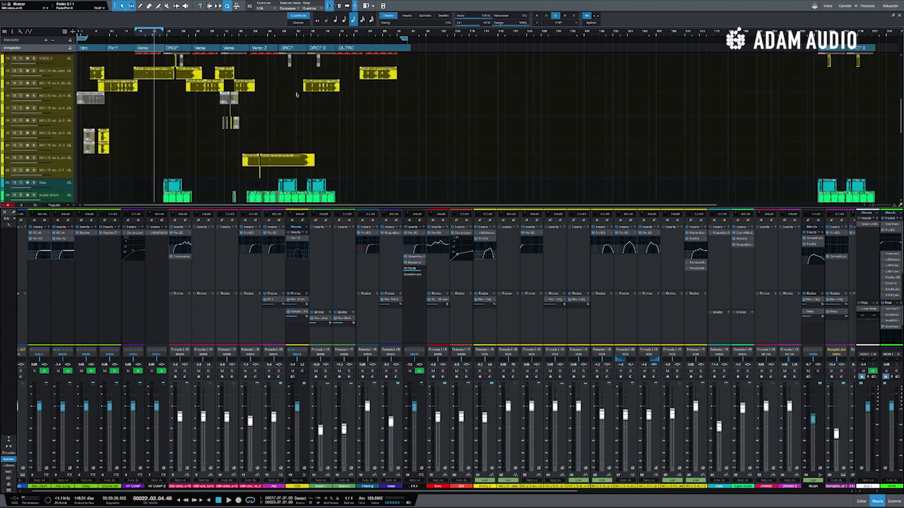
{"action": "left_click", "coordinate": [192, 34]}
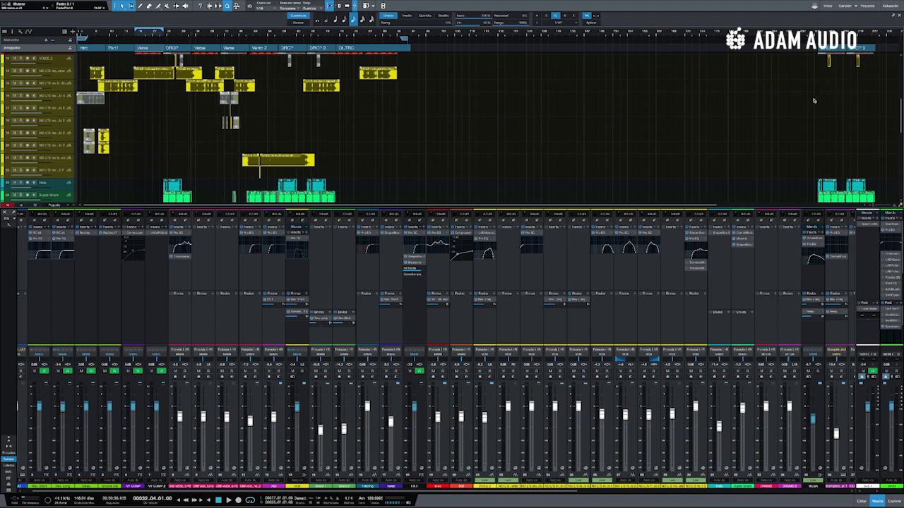
{"action": "scroll", "coordinate": [758, 113], "scroll_direction": "down", "scroll_amount": 10}
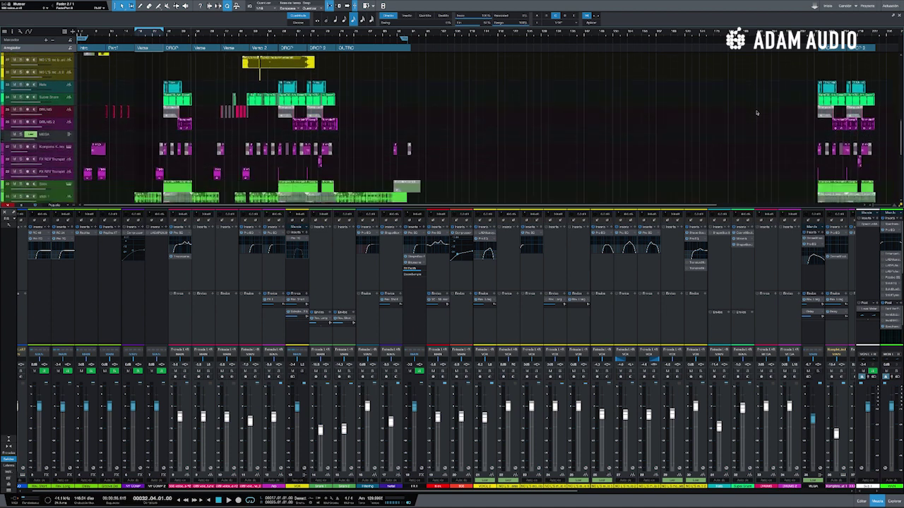
{"action": "scroll", "coordinate": [757, 113], "scroll_direction": "down", "scroll_amount": 3}
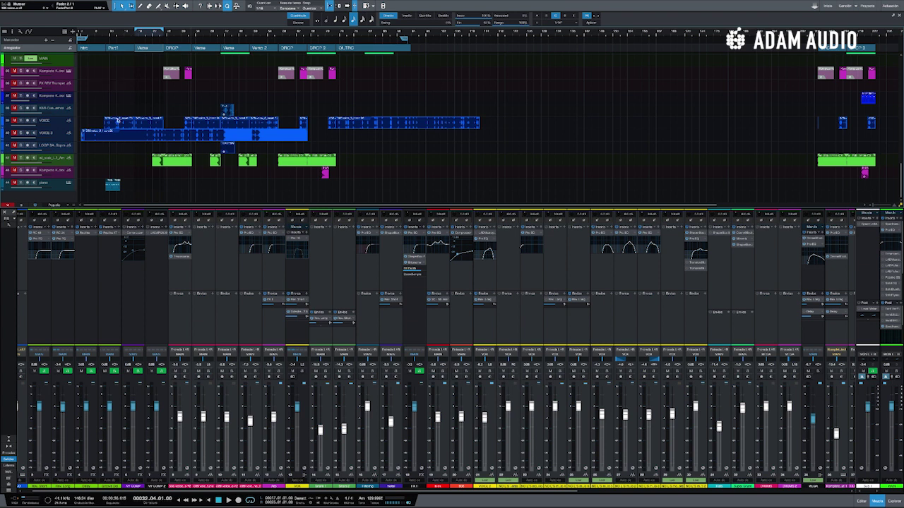
{"action": "scroll", "coordinate": [235, 120], "scroll_direction": "right", "scroll_amount": 1}
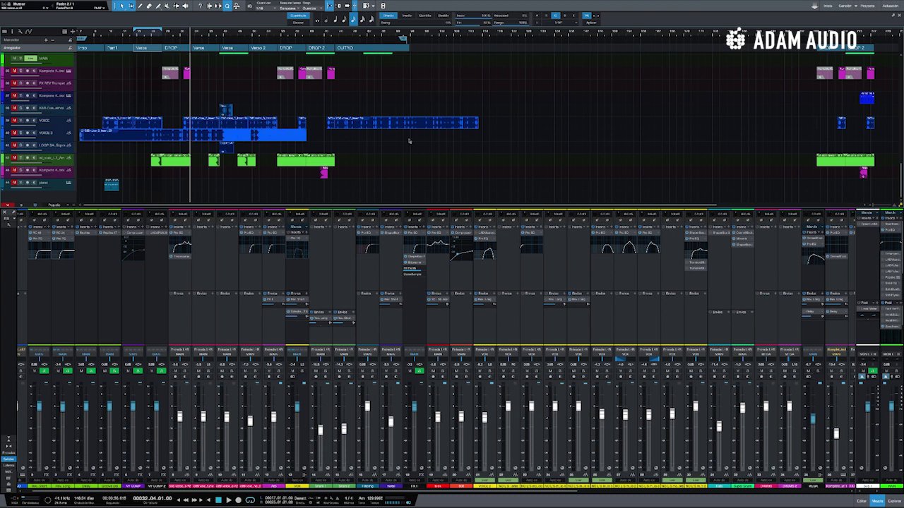
{"action": "scroll", "coordinate": [109, 152], "scroll_direction": "up", "scroll_amount": 1}
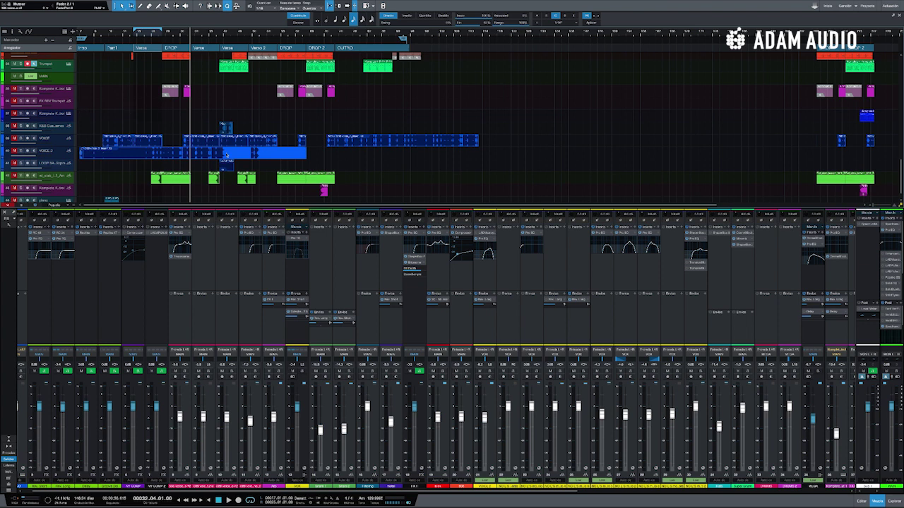
{"action": "scroll", "coordinate": [329, 146], "scroll_direction": "right", "scroll_amount": 1}
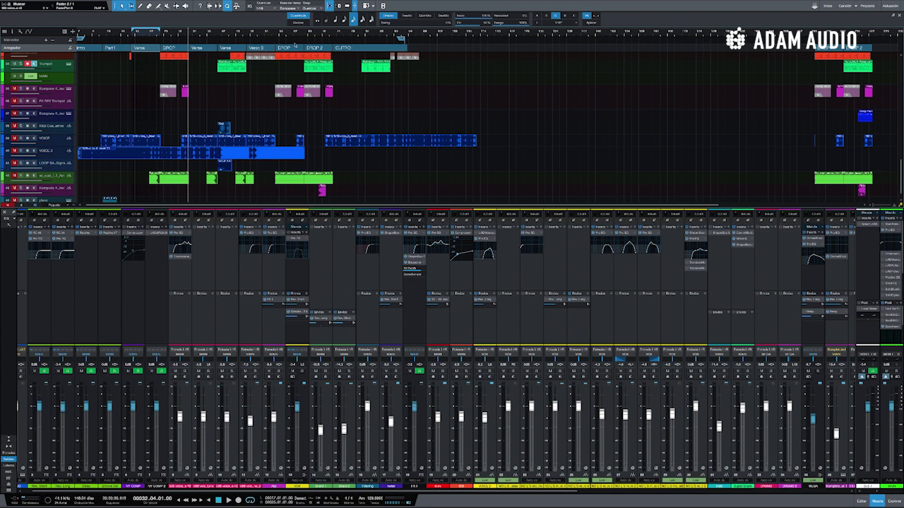
Examine the clips on every track across the whole arrangement, from the blue VOICE tracks up to the snare, metal, Kick and 808 tracks
{"action": "scroll", "coordinate": [280, 34], "scroll_direction": "up", "scroll_amount": 2}
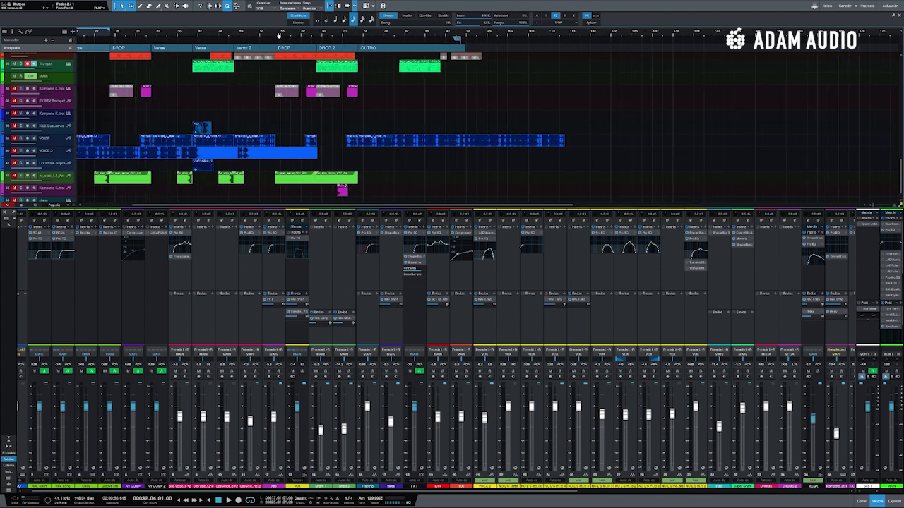
{"action": "scroll", "coordinate": [367, 75], "scroll_direction": "left", "scroll_amount": 3}
{"action": "scroll", "coordinate": [367, 76], "scroll_direction": "up", "scroll_amount": 4}
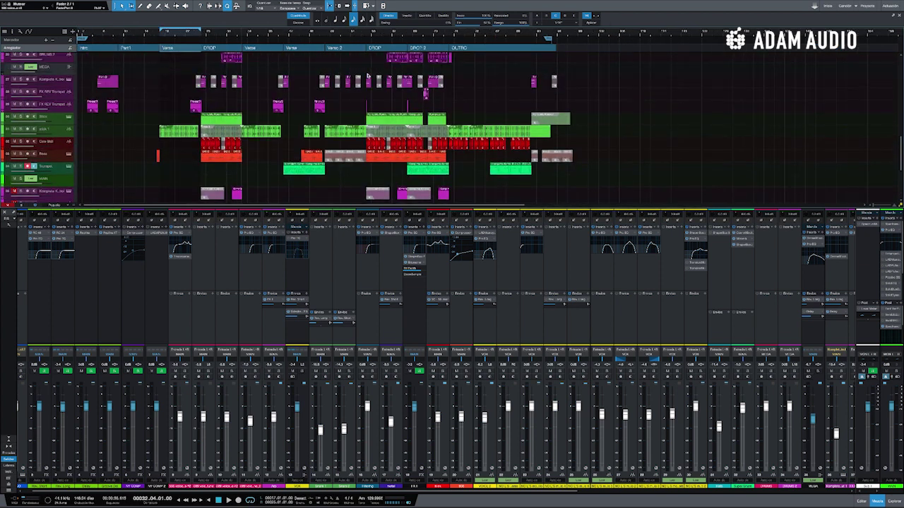
{"action": "scroll", "coordinate": [367, 75], "scroll_direction": "up", "scroll_amount": 1}
{"action": "scroll", "coordinate": [367, 75], "scroll_direction": "up", "scroll_amount": 5}
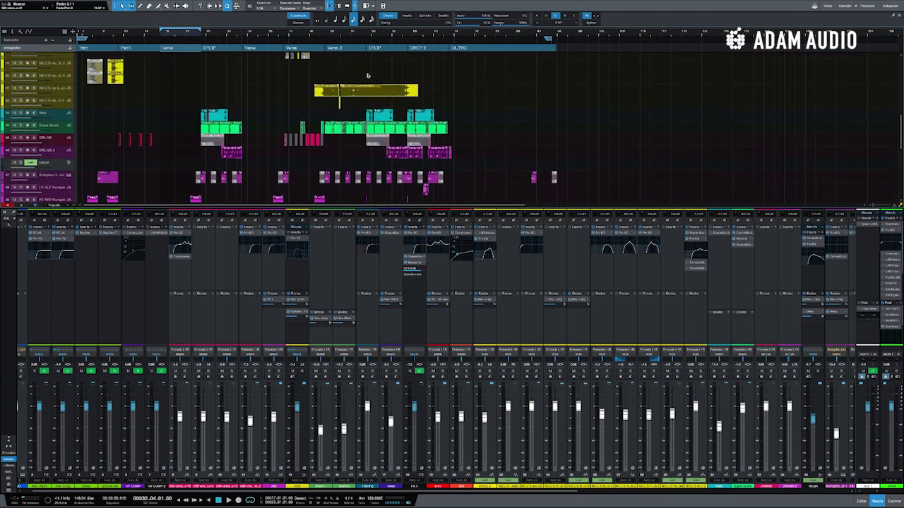
{"action": "scroll", "coordinate": [367, 75], "scroll_direction": "up", "scroll_amount": 9}
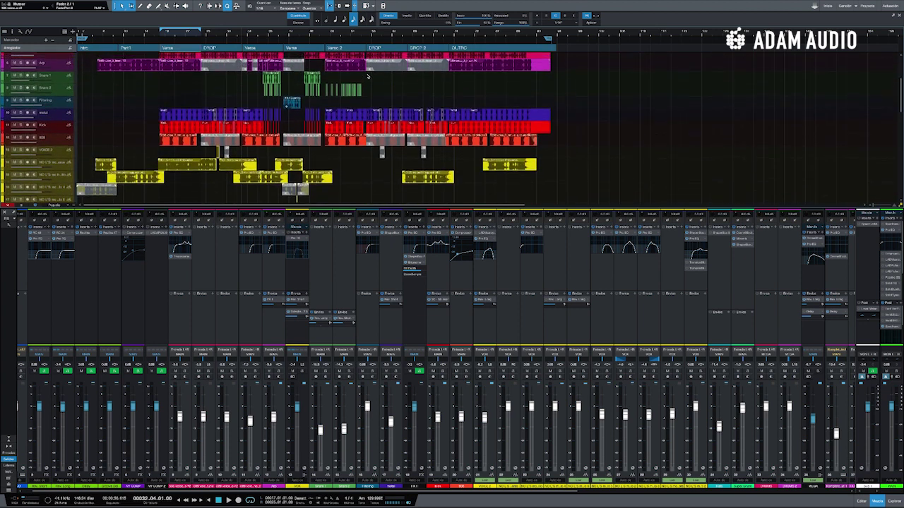
{"action": "scroll", "coordinate": [367, 75], "scroll_direction": "up", "scroll_amount": 5}
{"action": "scroll", "coordinate": [381, 151], "scroll_direction": "down", "scroll_amount": 6}
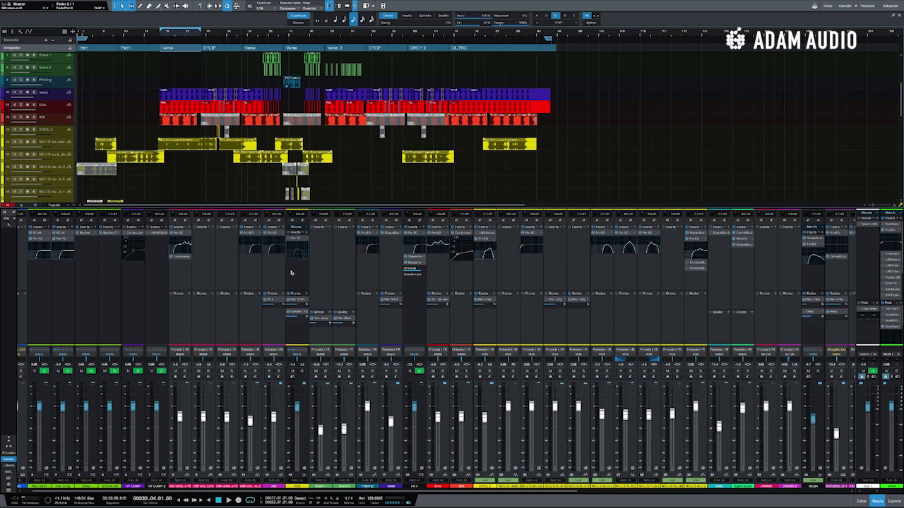
Go through the first mixer channels, from PIANO and the effect buses to MY COMP 2 and the first two 808 voice channels
{"action": "scroll", "coordinate": [252, 284], "scroll_direction": "left", "scroll_amount": 1}
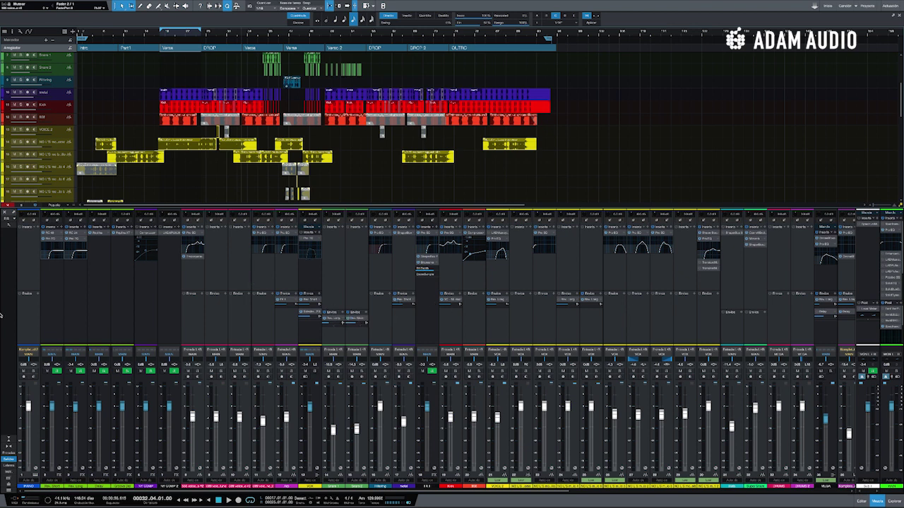
{"action": "left_click", "coordinate": [39, 330]}
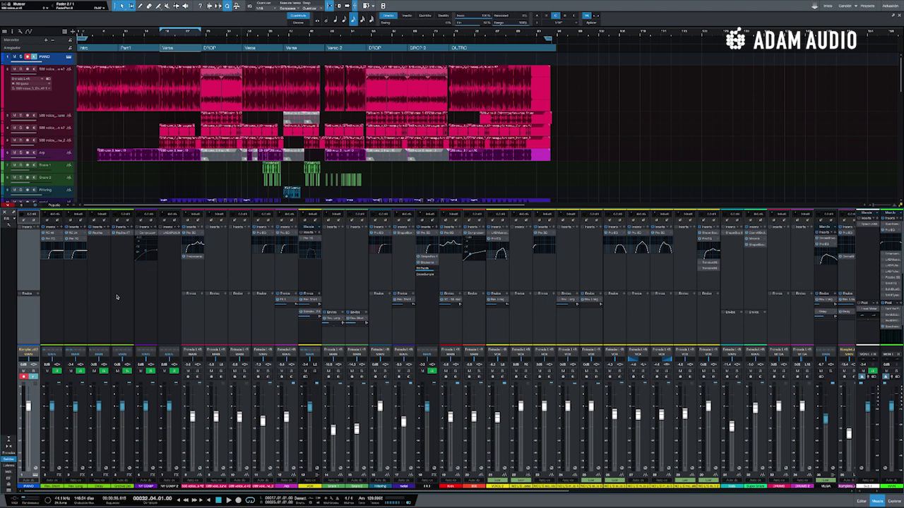
{"action": "left_click", "coordinate": [139, 316]}
{"action": "left_click", "coordinate": [162, 314]}
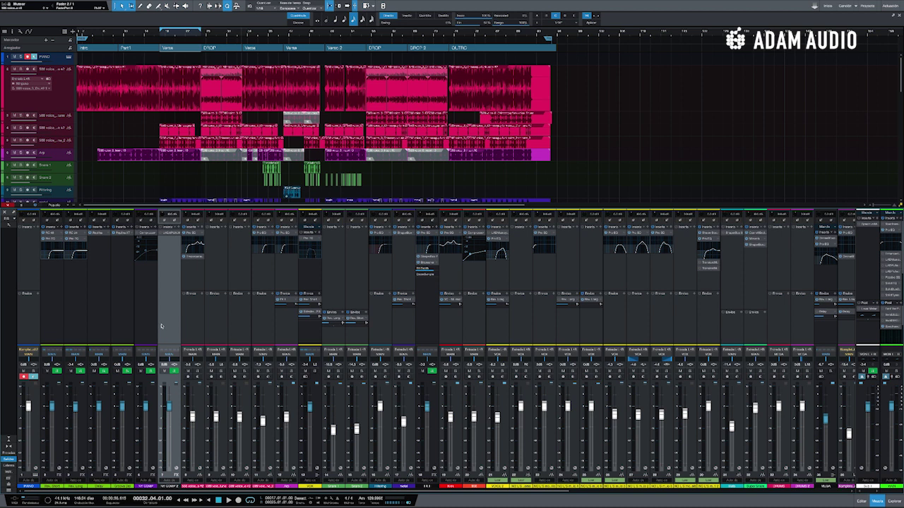
{"action": "left_click", "coordinate": [192, 317]}
{"action": "left_click", "coordinate": [214, 322]}
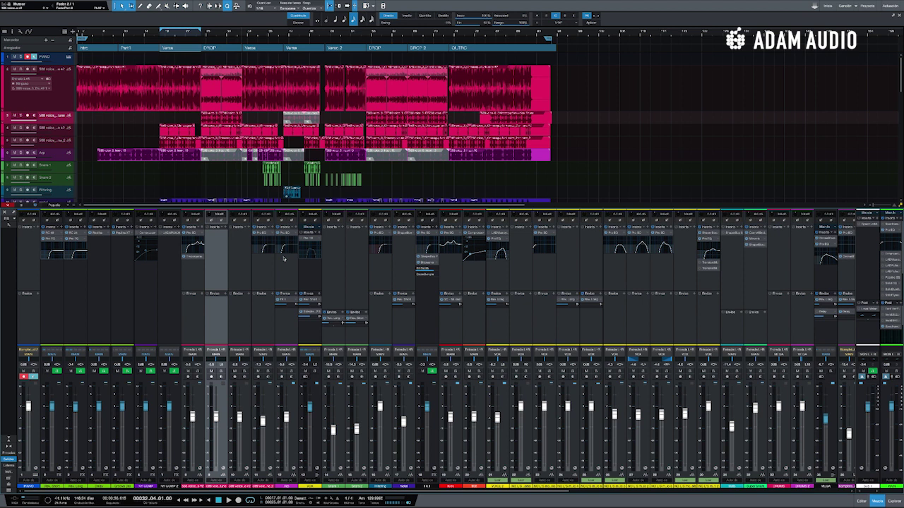
Move the FX 1 channel between the Arp and the adjacent yellow VCA channel in the mixer
{"action": "left_click", "coordinate": [429, 318]}
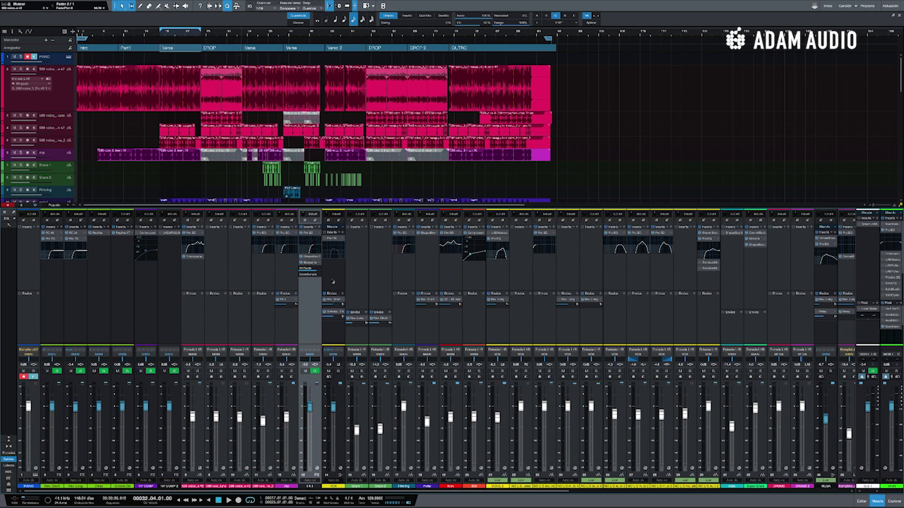
{"action": "left_click", "coordinate": [332, 276]}
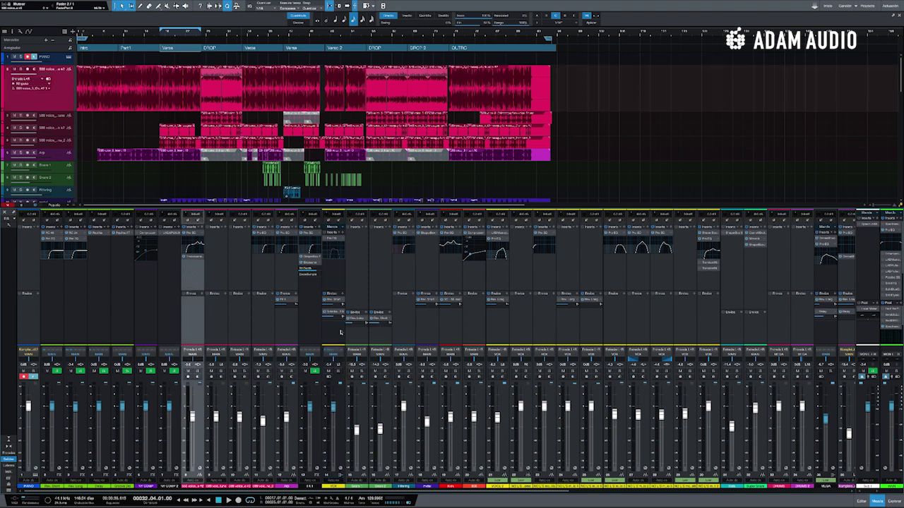
Inspect the inserts and sends on the Snare 1, Snare 2, metal, Kick and 808 channels
{"action": "left_click", "coordinate": [358, 281]}
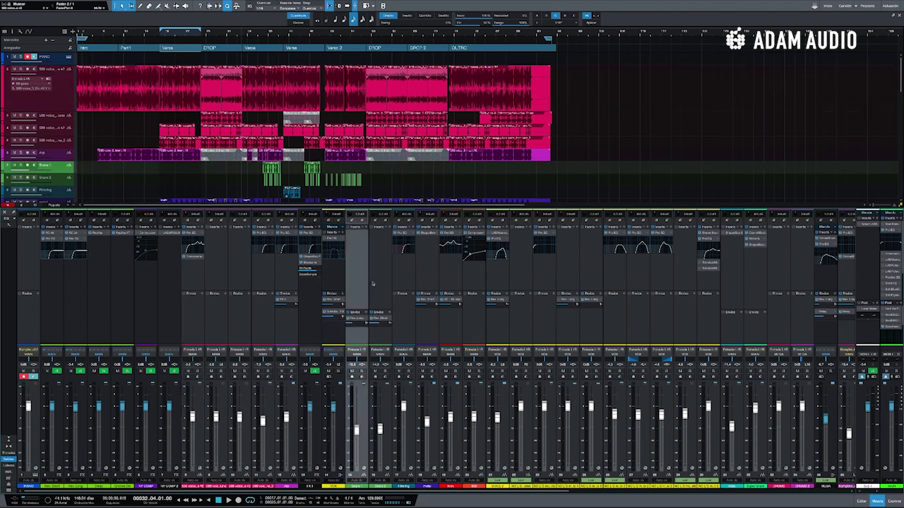
{"action": "left_click", "coordinate": [374, 283]}
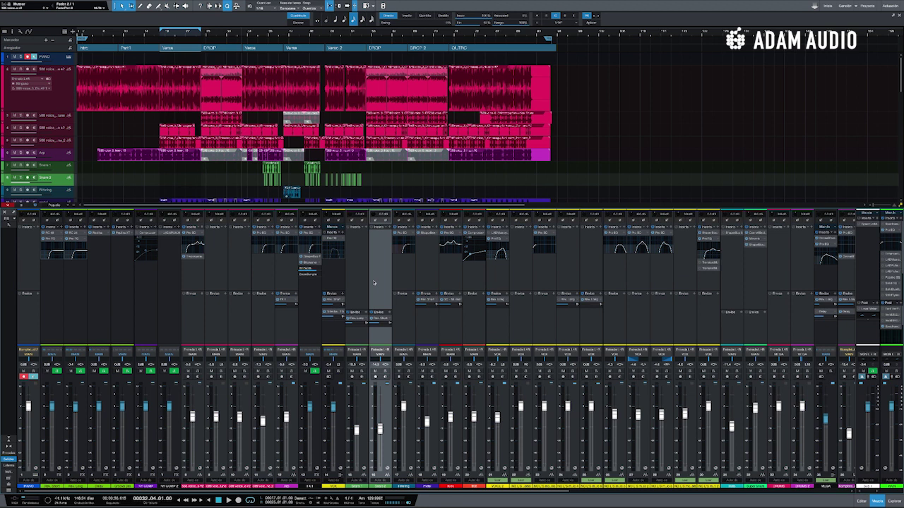
{"action": "scroll", "coordinate": [374, 283], "scroll_direction": "right", "scroll_amount": 4}
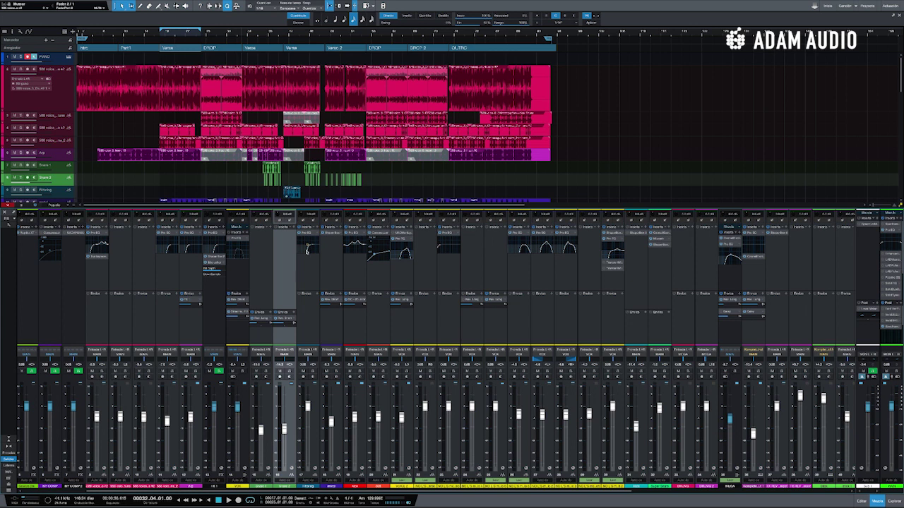
{"action": "left_click", "coordinate": [337, 280]}
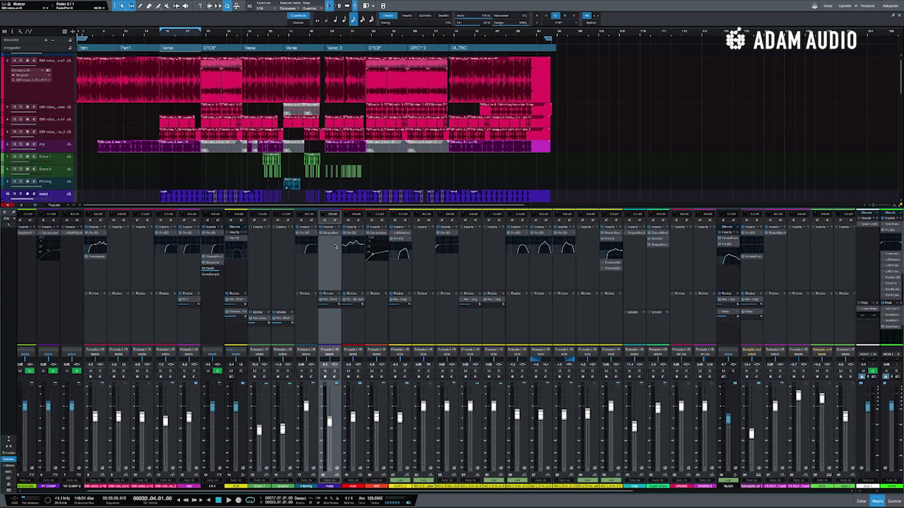
{"action": "scroll", "coordinate": [329, 303], "scroll_direction": "right", "scroll_amount": 1}
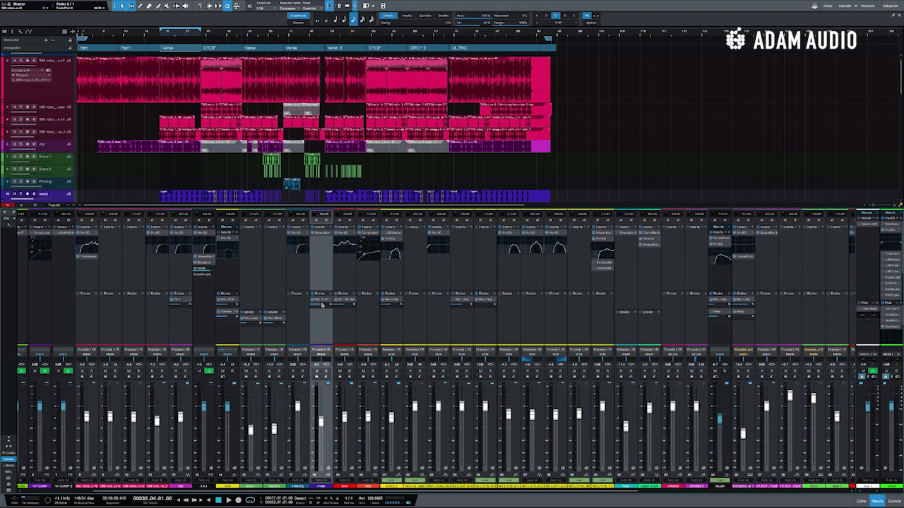
{"action": "scroll", "coordinate": [339, 299], "scroll_direction": "right", "scroll_amount": 1}
{"action": "left_click", "coordinate": [343, 277]}
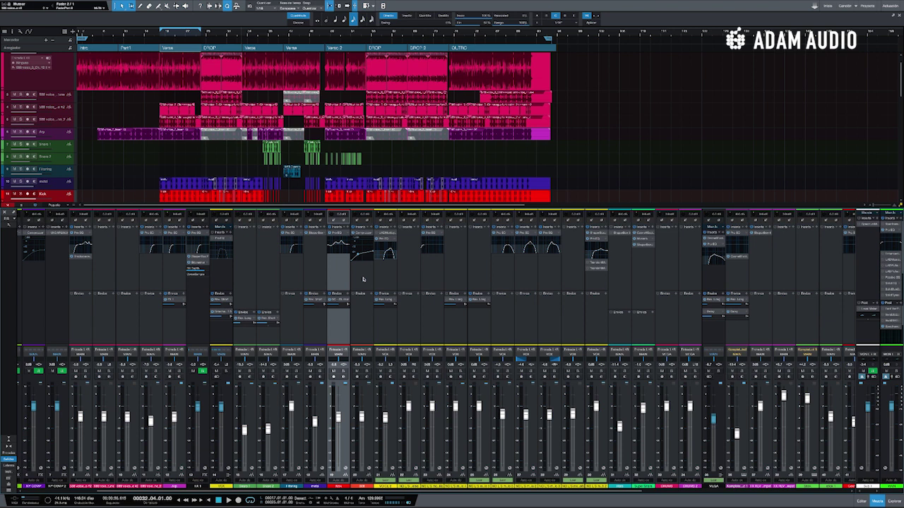
{"action": "left_click", "coordinate": [363, 280]}
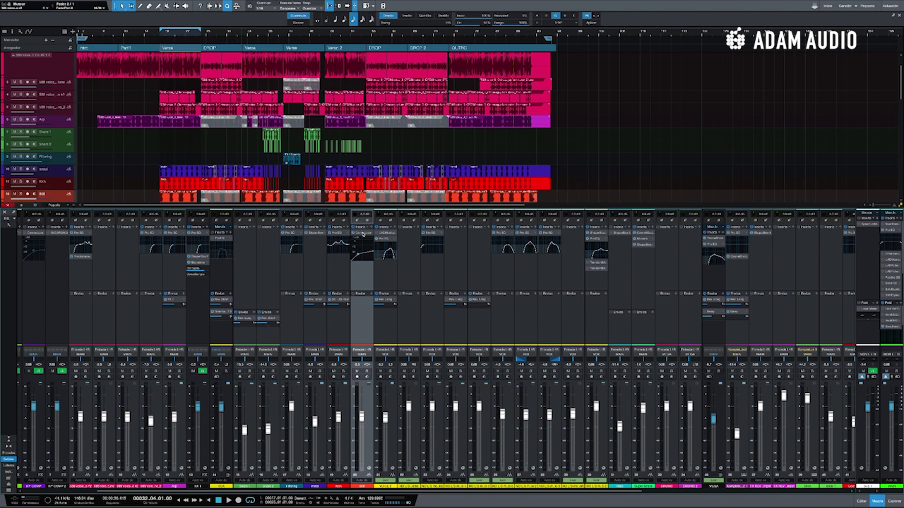
Inspect the VOICE 2 channel and the inserts and sends on the remaining yellow vocal channels
{"action": "scroll", "coordinate": [363, 235], "scroll_direction": "right", "scroll_amount": 1}
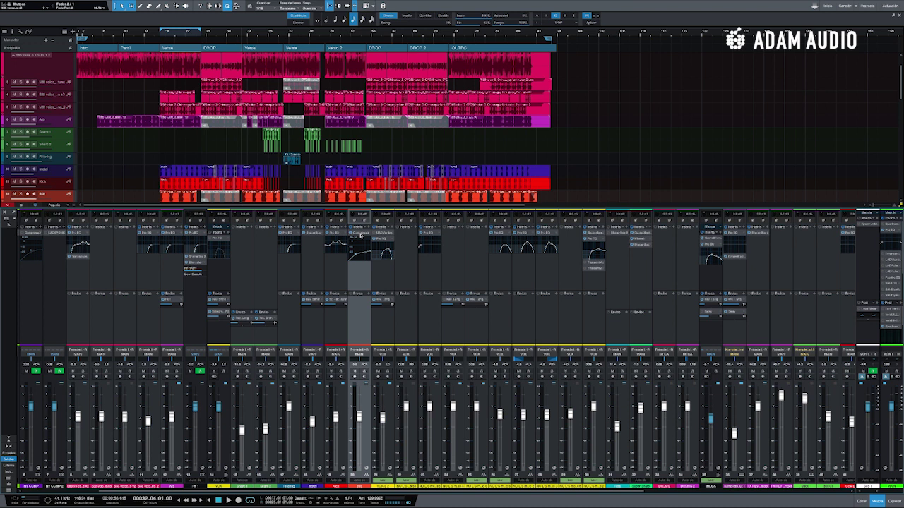
{"action": "left_click", "coordinate": [380, 280]}
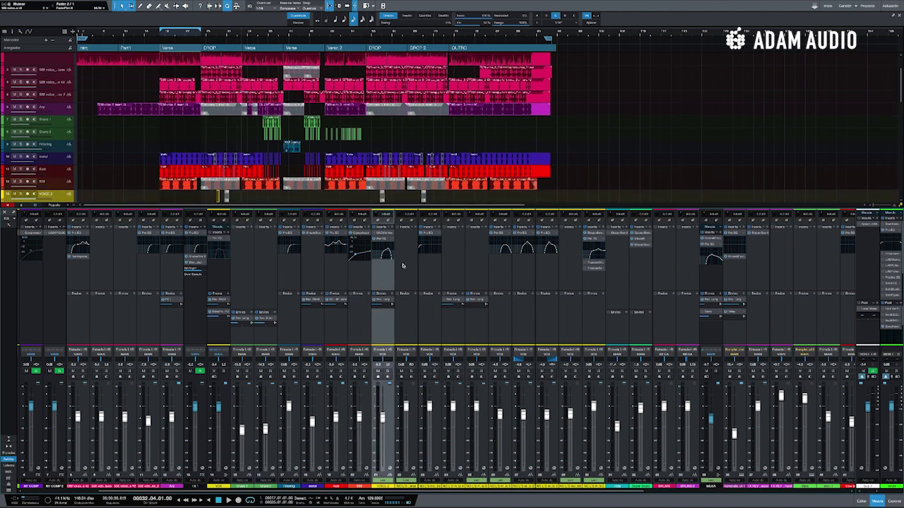
{"action": "mouse_move", "coordinate": [451, 303]}
{"action": "scroll", "coordinate": [452, 303], "scroll_direction": "right", "scroll_amount": 3}
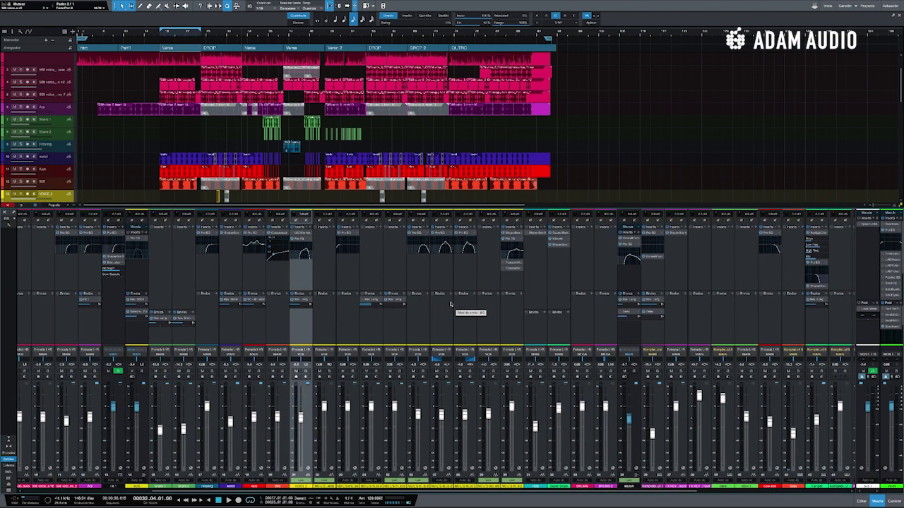
{"action": "scroll", "coordinate": [451, 304], "scroll_direction": "right", "scroll_amount": 5}
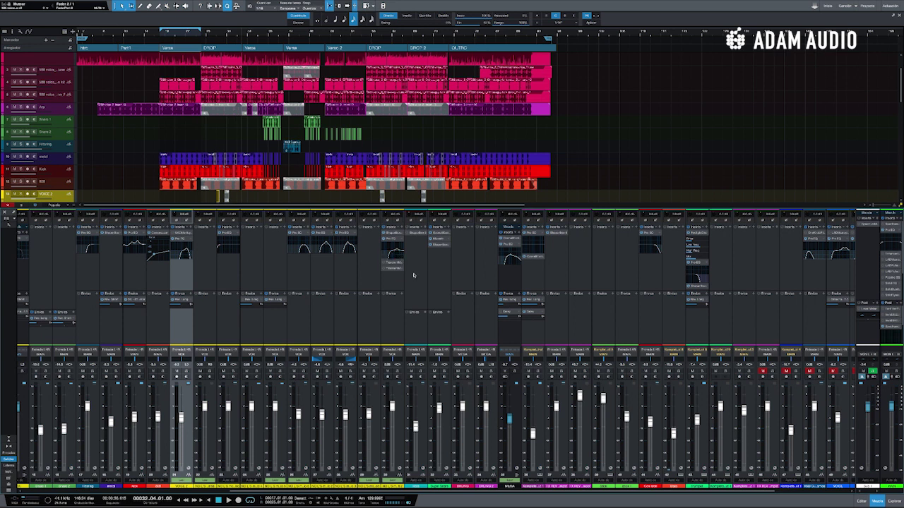
{"action": "scroll", "coordinate": [415, 288], "scroll_direction": "right", "scroll_amount": 5}
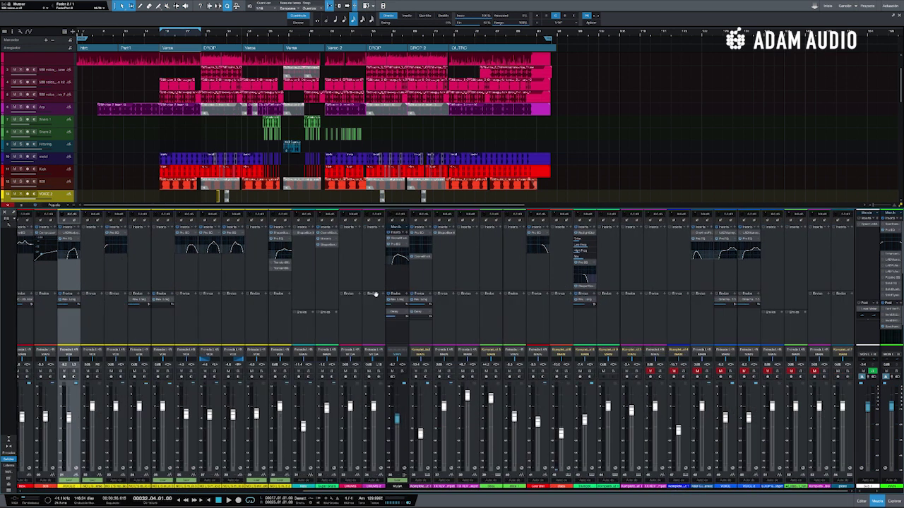
Inspect the Super Snare channel, its teal neighbour, the purple Komplete channel and both FX REV Trumpet channels with their clips
{"action": "left_click", "coordinate": [327, 266]}
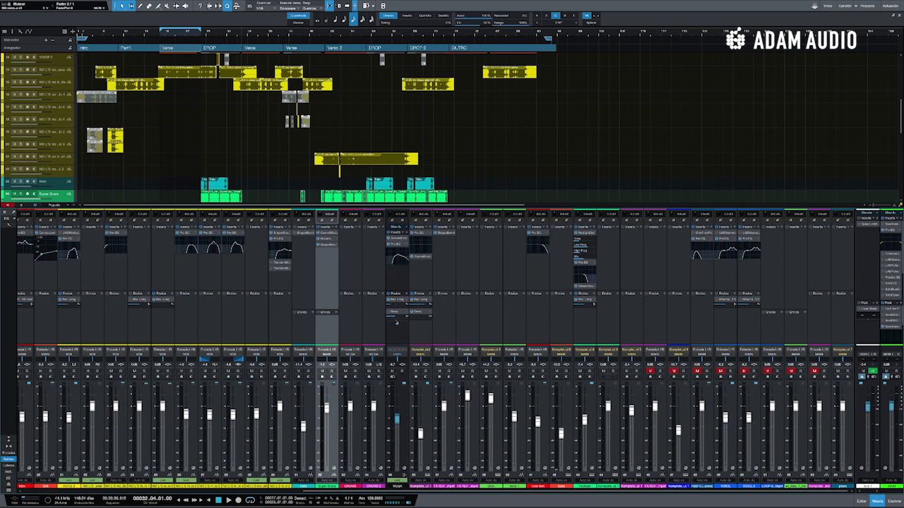
{"action": "left_click", "coordinate": [308, 264]}
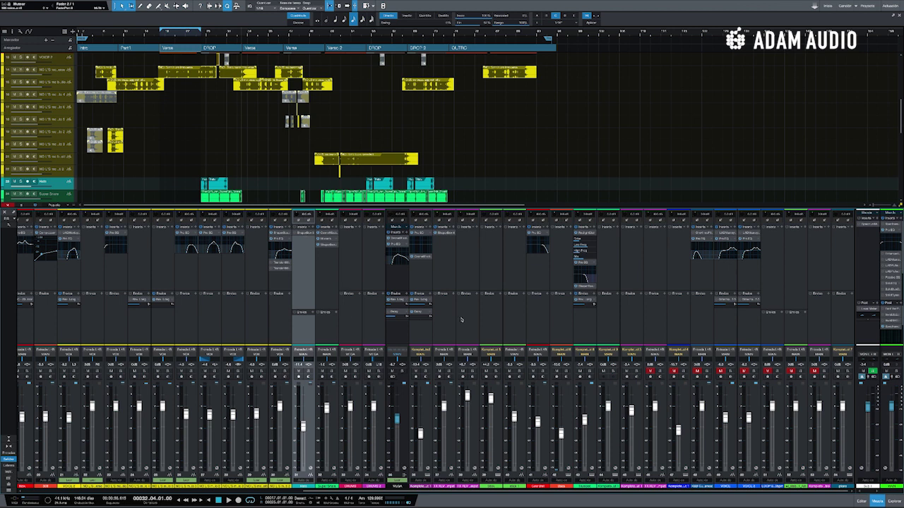
{"action": "left_click", "coordinate": [424, 269]}
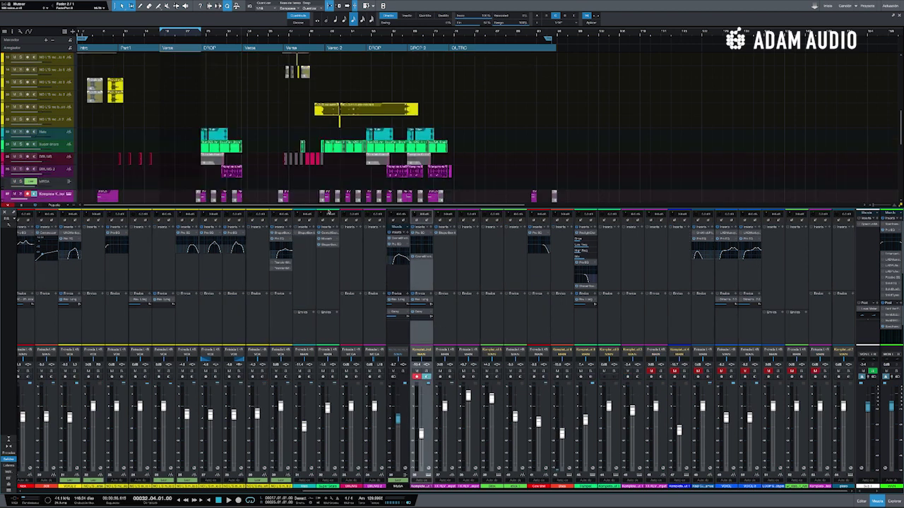
{"action": "scroll", "coordinate": [323, 167], "scroll_direction": "up", "scroll_amount": 3}
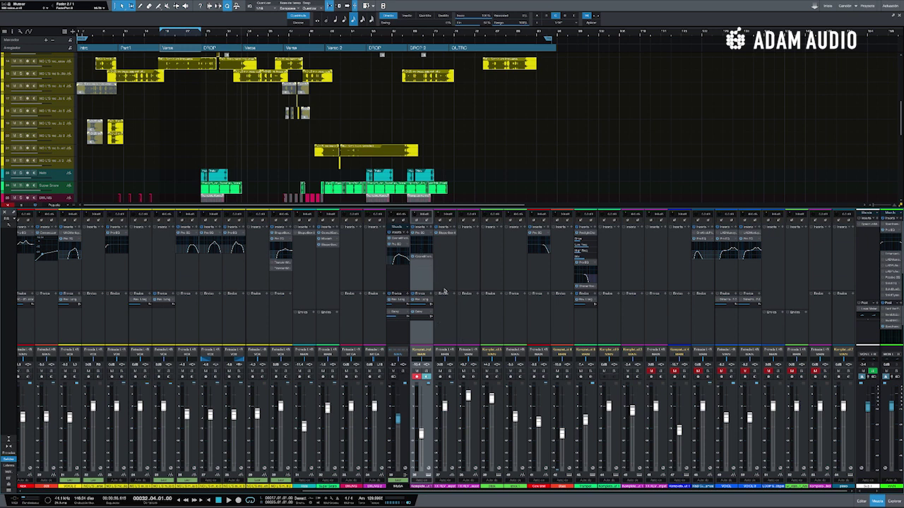
{"action": "left_click", "coordinate": [447, 277]}
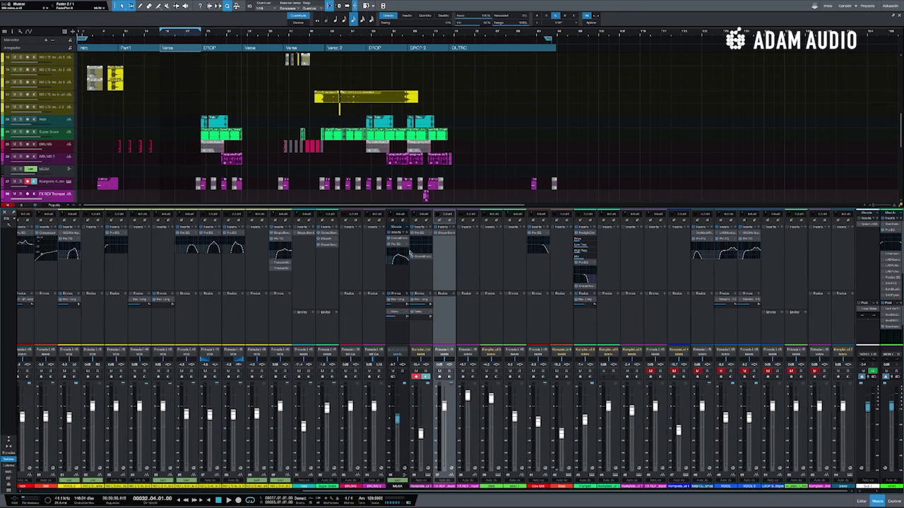
{"action": "scroll", "coordinate": [452, 128], "scroll_direction": "down", "scroll_amount": 2}
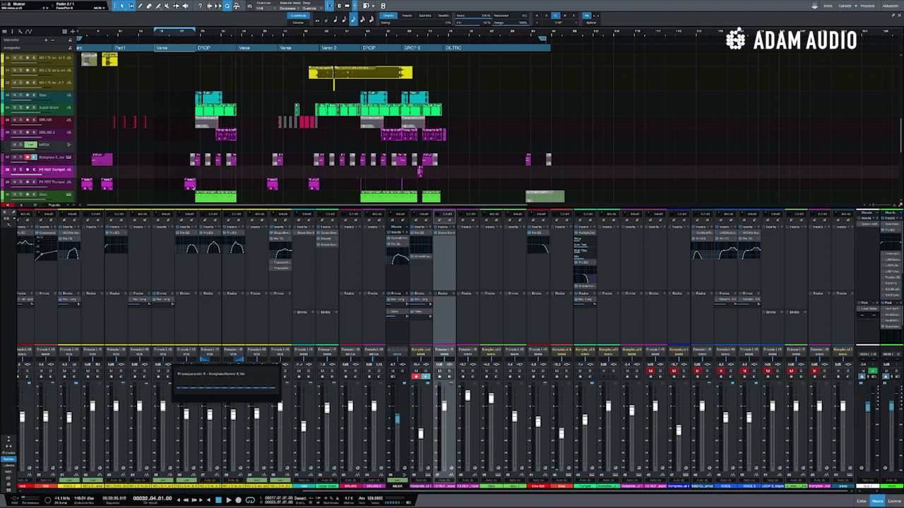
{"action": "left_click", "coordinate": [464, 267]}
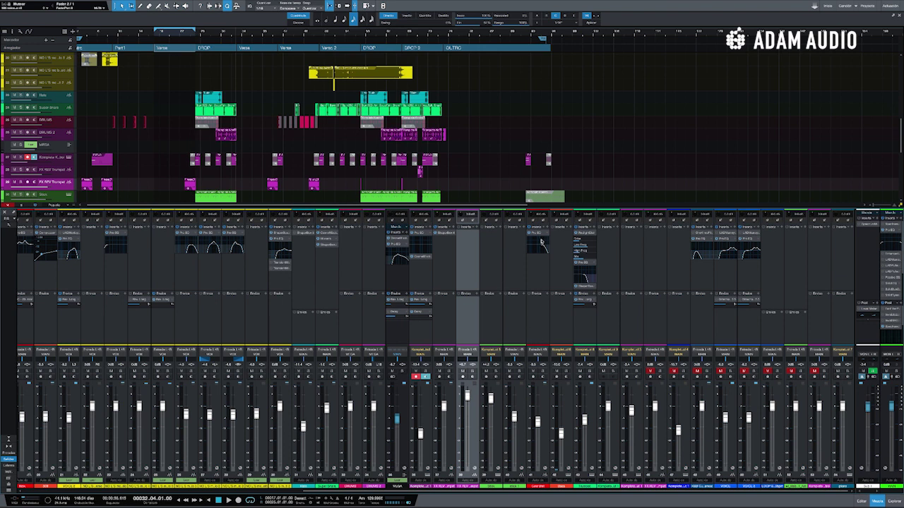
Inspect the Bass and Trumpet channels together with their clips in the arrangement
{"action": "left_click", "coordinate": [570, 258]}
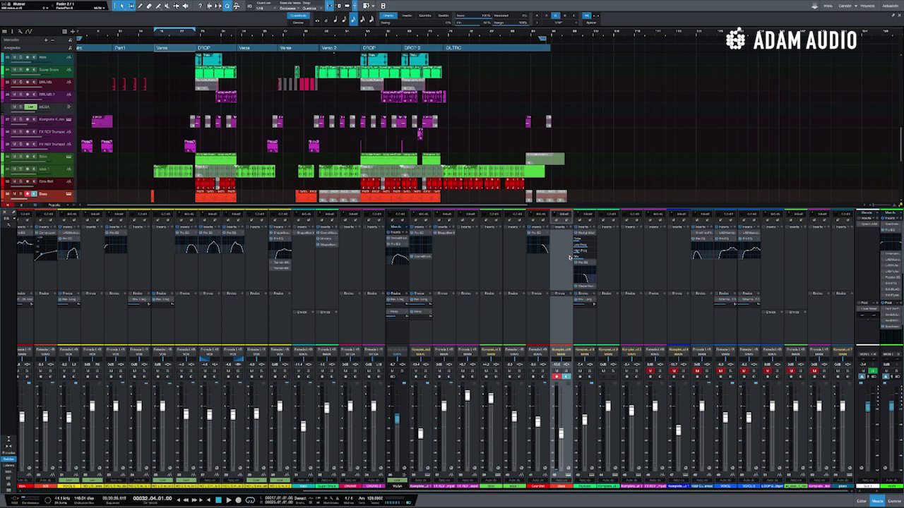
{"action": "scroll", "coordinate": [469, 173], "scroll_direction": "down", "scroll_amount": 5}
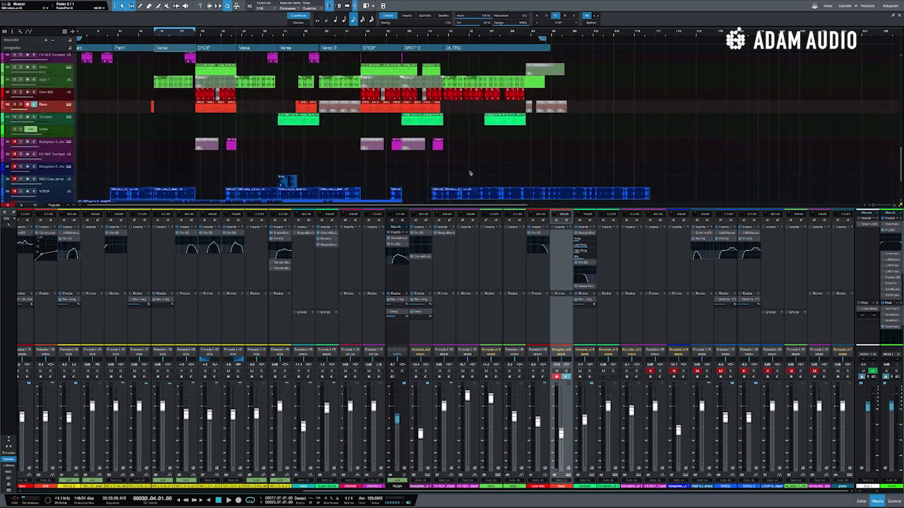
{"action": "left_click", "coordinate": [583, 322]}
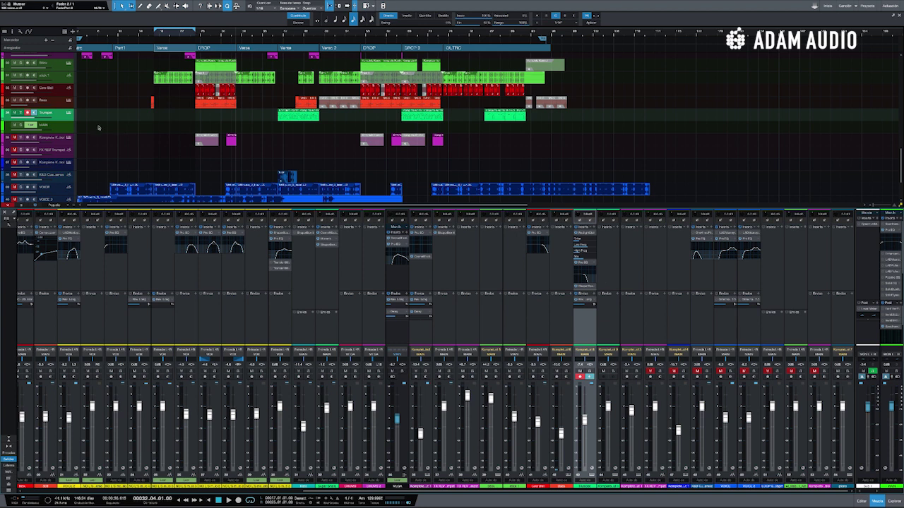
Show the track automation and enlarge the bright green main output track to view its HC-Frequency envelope
{"action": "left_click", "coordinate": [69, 126]}
{"action": "key", "text": "a"}
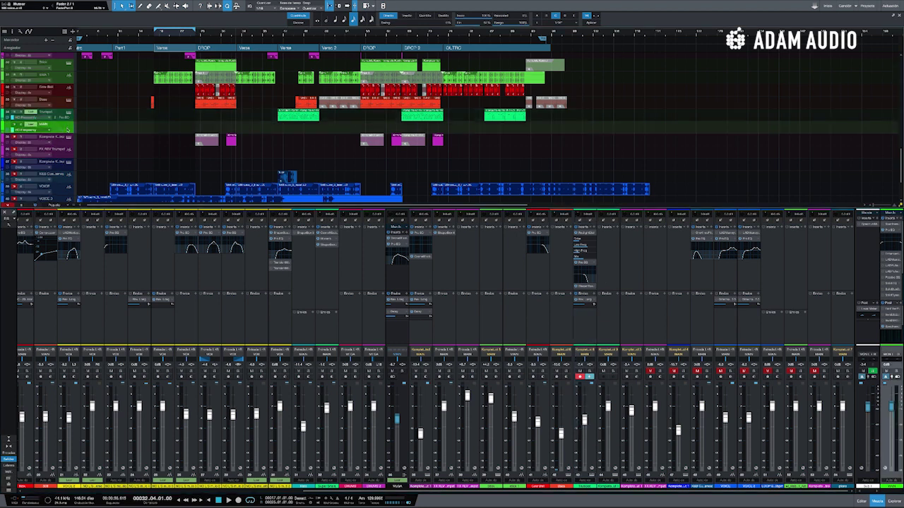
{"action": "left_click_drag", "start_coordinate": [63, 134], "coordinate": [105, 200]}
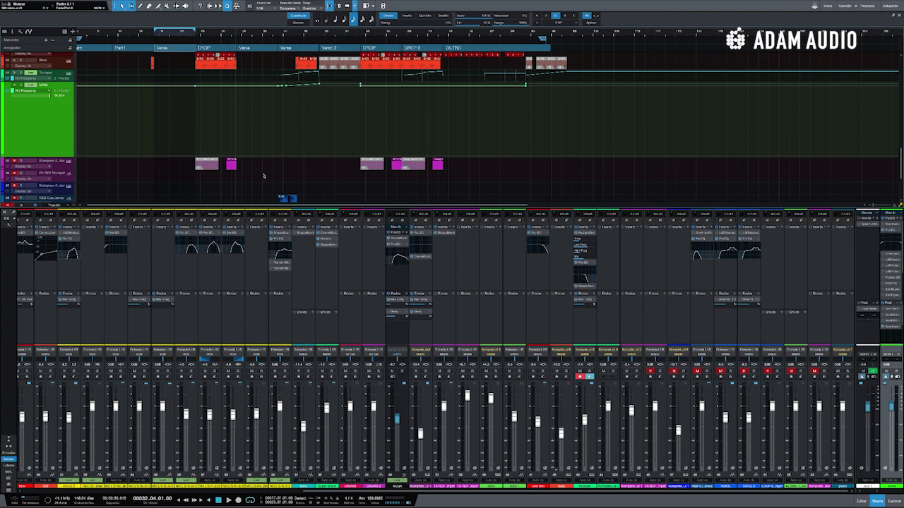
Hide the track automation, inspect the MAIN channel's inserts by opening the Fairchild compressor and bx_masterdesk, and briefly play the song
{"action": "key", "text": "a"}
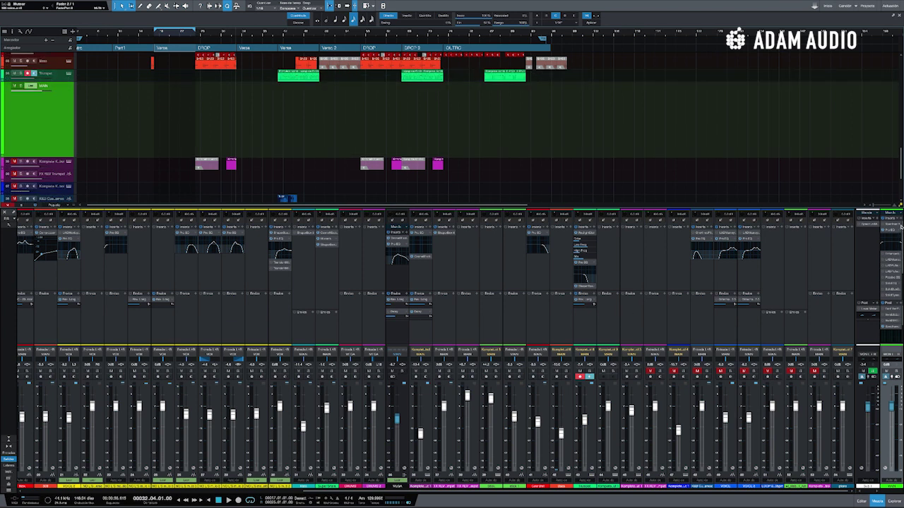
{"action": "scroll", "coordinate": [895, 243], "scroll_direction": "down", "scroll_amount": 2}
{"action": "scroll", "coordinate": [891, 227], "scroll_direction": "up", "scroll_amount": 1}
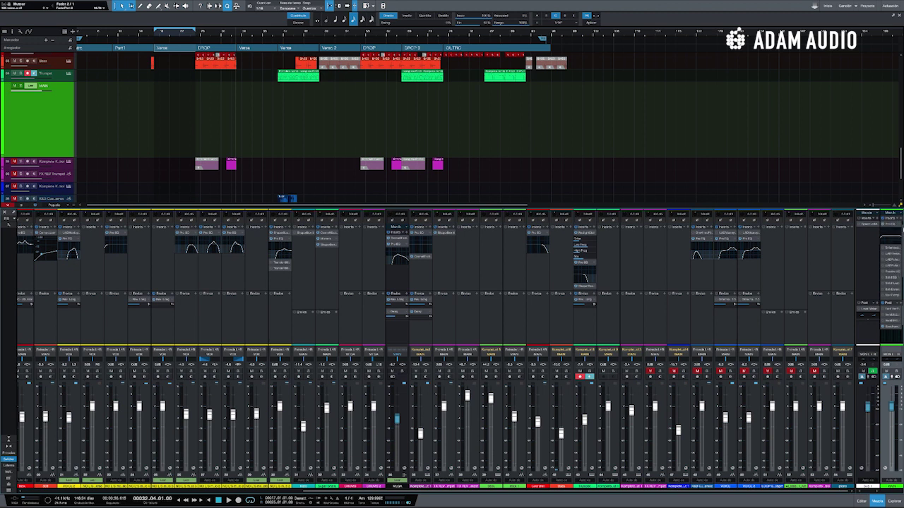
{"action": "scroll", "coordinate": [483, 181], "scroll_direction": "right", "scroll_amount": 1}
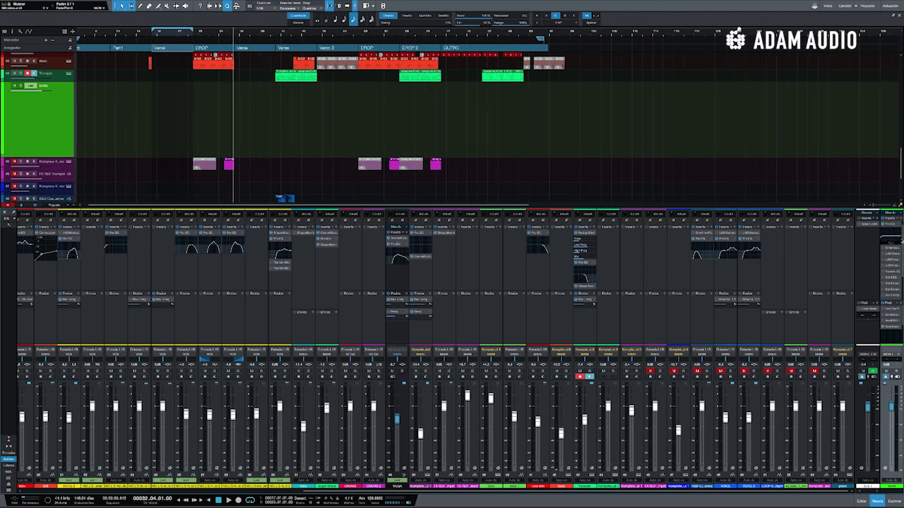
{"action": "scroll", "coordinate": [896, 251], "scroll_direction": "down", "scroll_amount": 2}
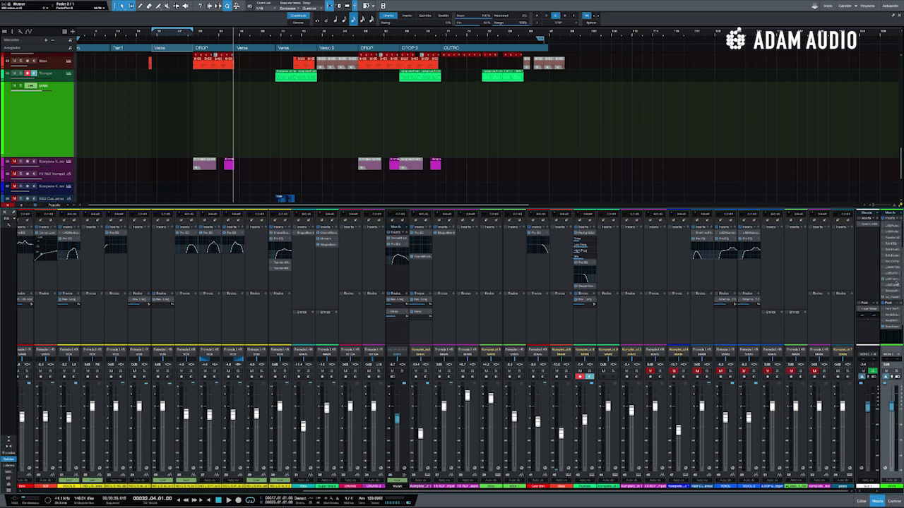
{"action": "left_click", "coordinate": [892, 281]}
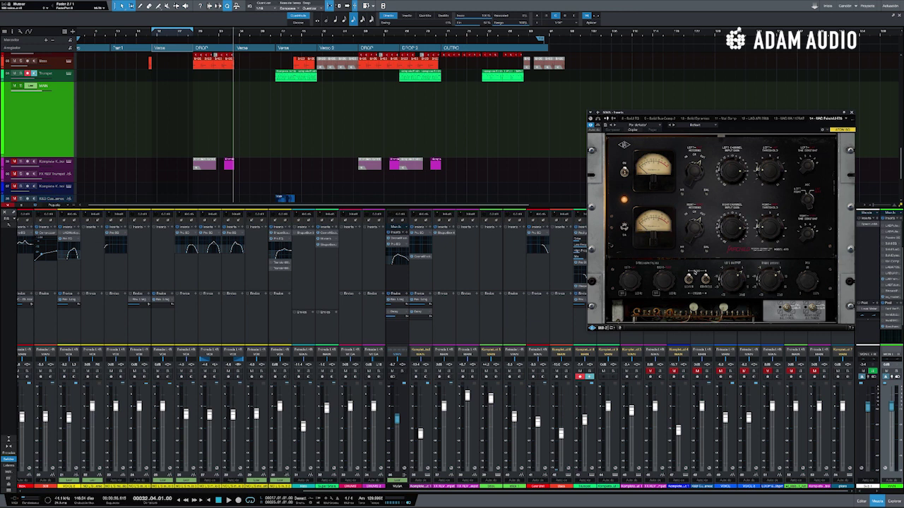
{"action": "left_click", "coordinate": [894, 299]}
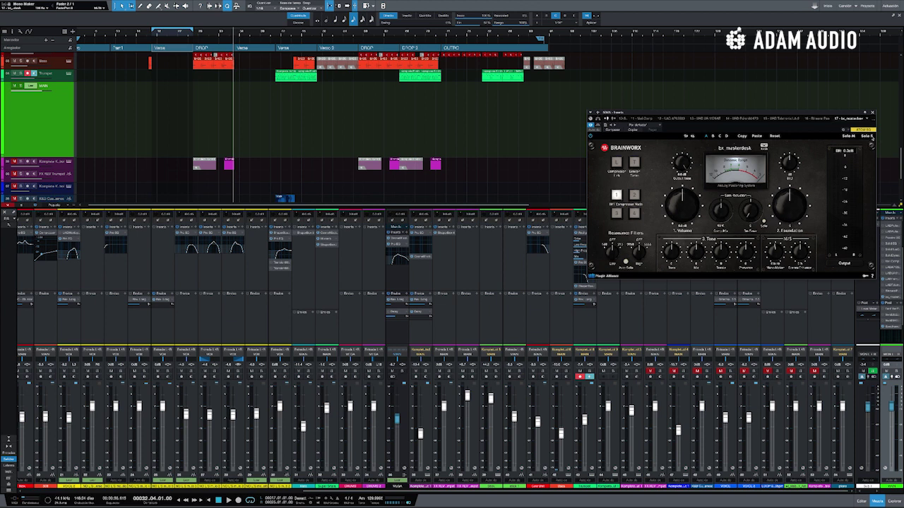
{"action": "key", "text": "space"}
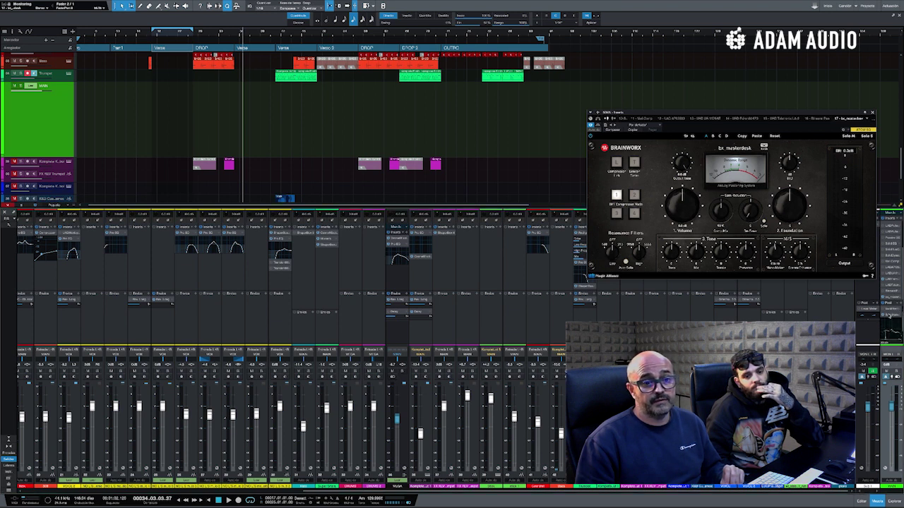
Inspect the MAIN channel's post-fader Spectrum Meter, Limiter and Level Meter, and move the Level Meter window fully into view
{"action": "double_click", "coordinate": [890, 315]}
{"action": "left_click_drag", "start_coordinate": [792, 233], "coordinate": [838, 260]}
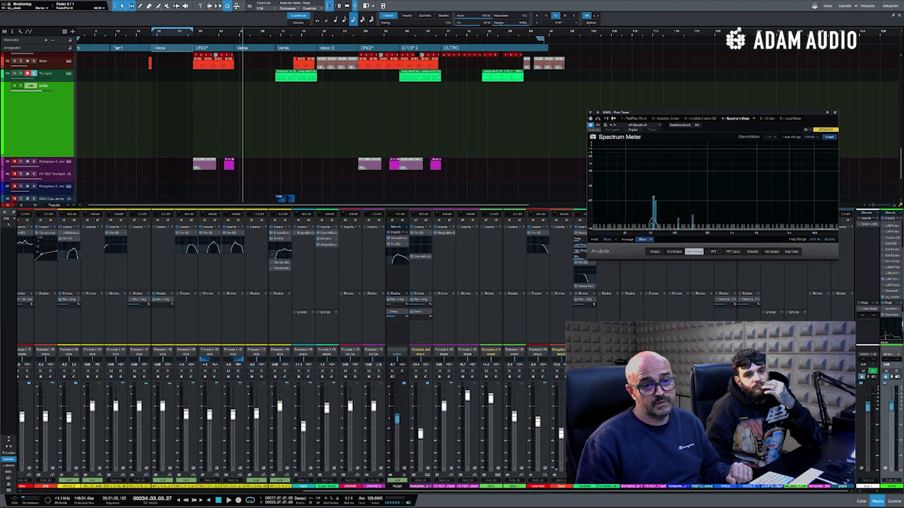
{"action": "left_click", "coordinate": [892, 316]}
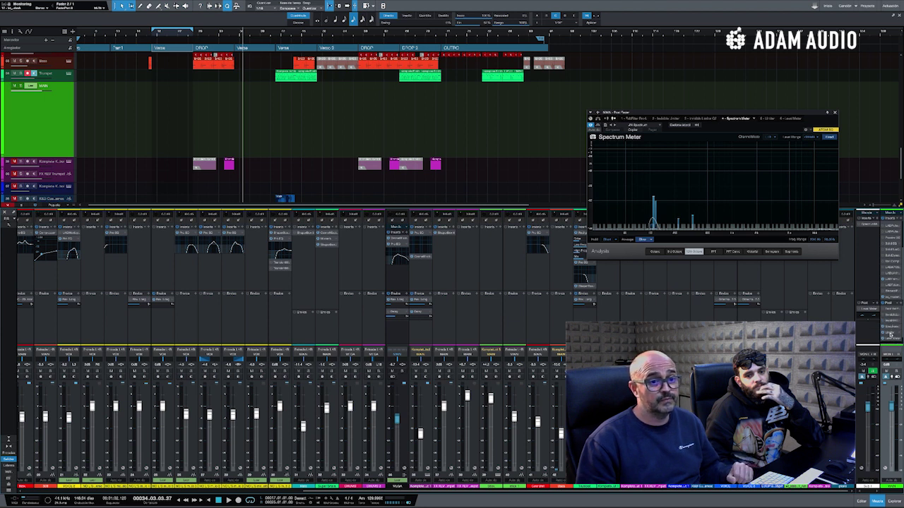
{"action": "left_click", "coordinate": [891, 335]}
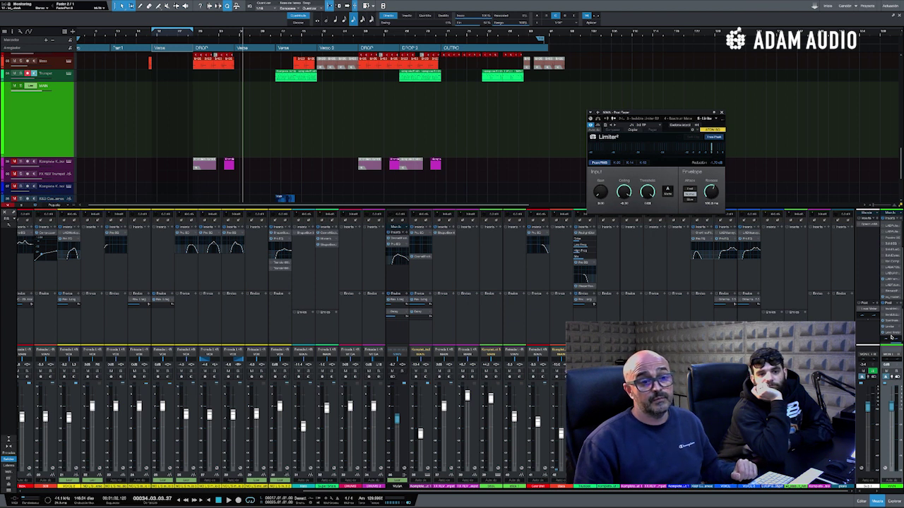
{"action": "left_click", "coordinate": [891, 333]}
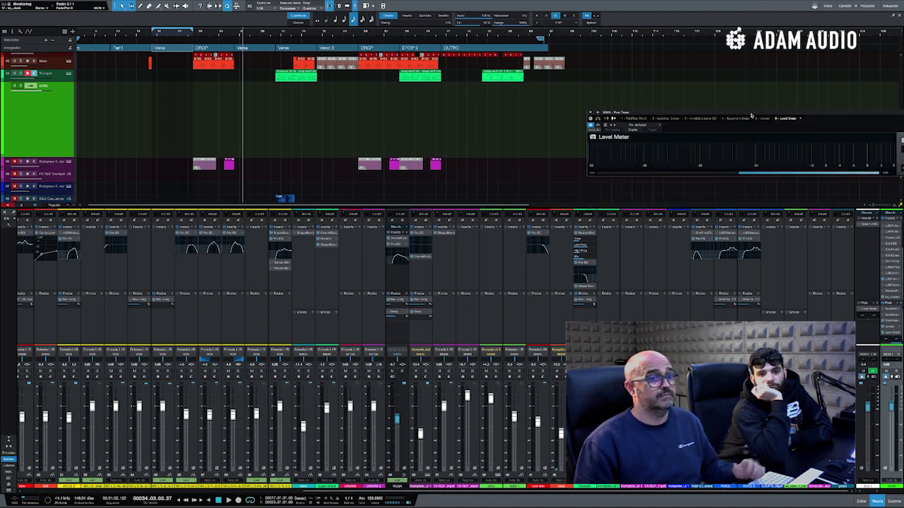
{"action": "left_click_drag", "start_coordinate": [752, 115], "coordinate": [607, 121]}
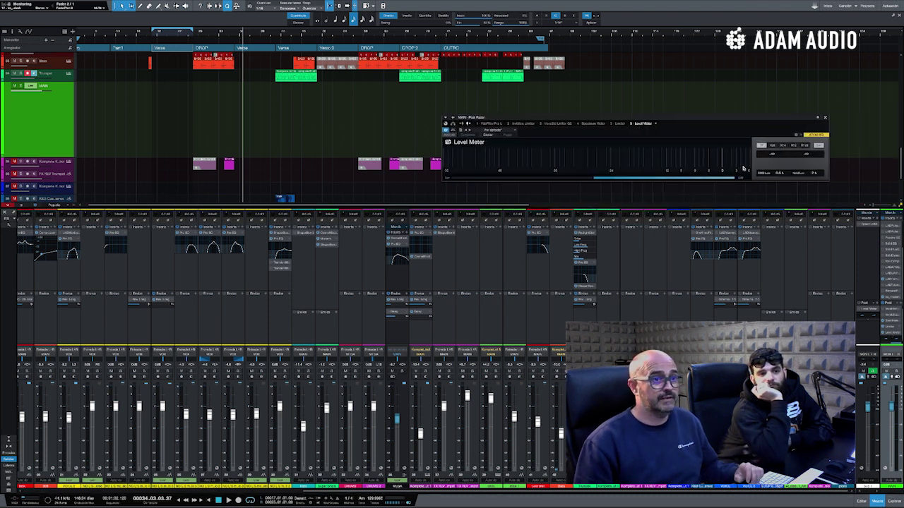